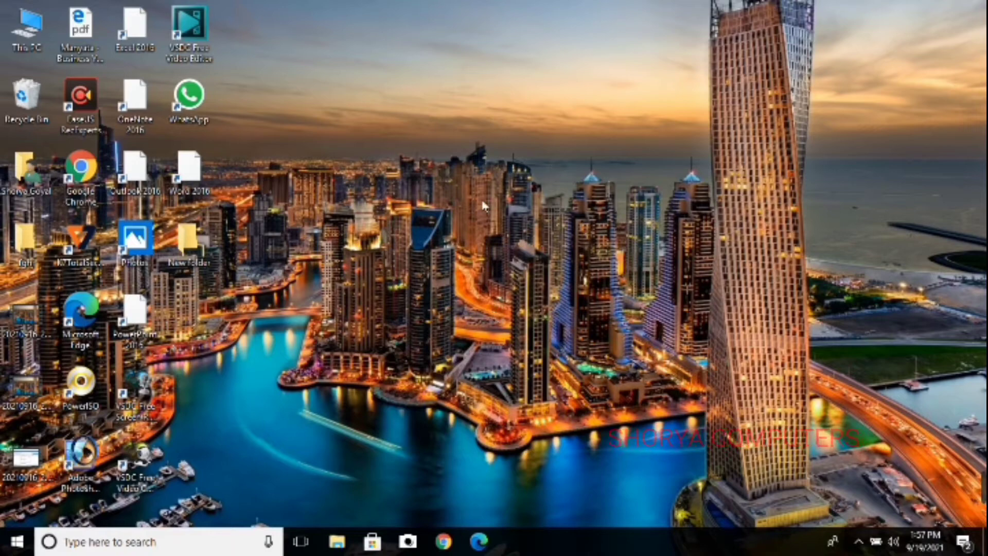
Launch Excel and open a new blank workbook
left_click(32, 542)
scroll(143, 455, "down", 15)
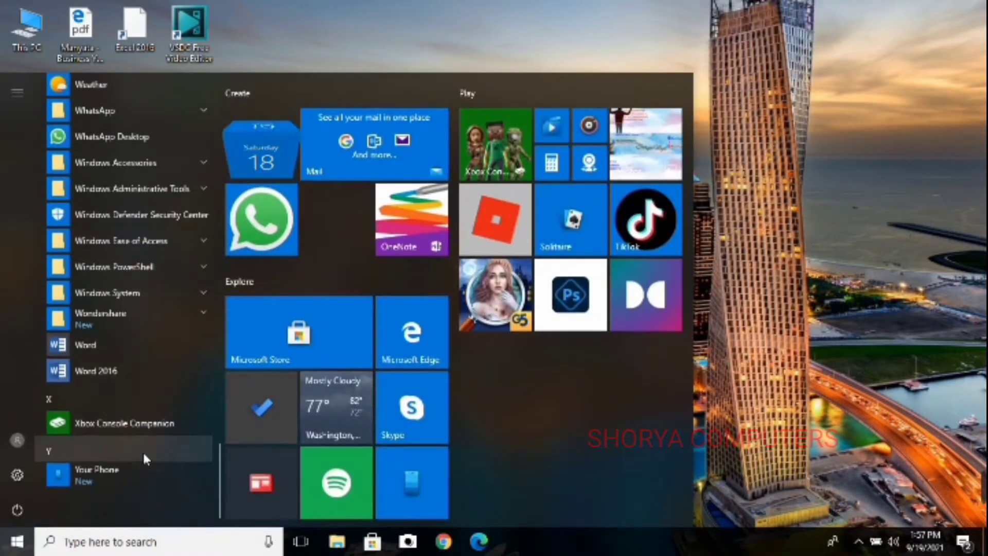
key("super+r")
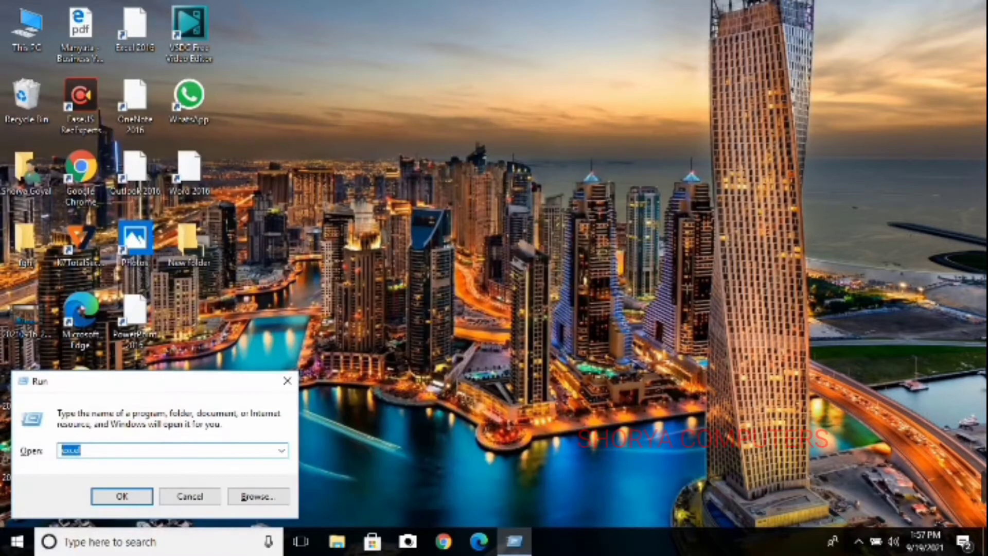
key("Return")
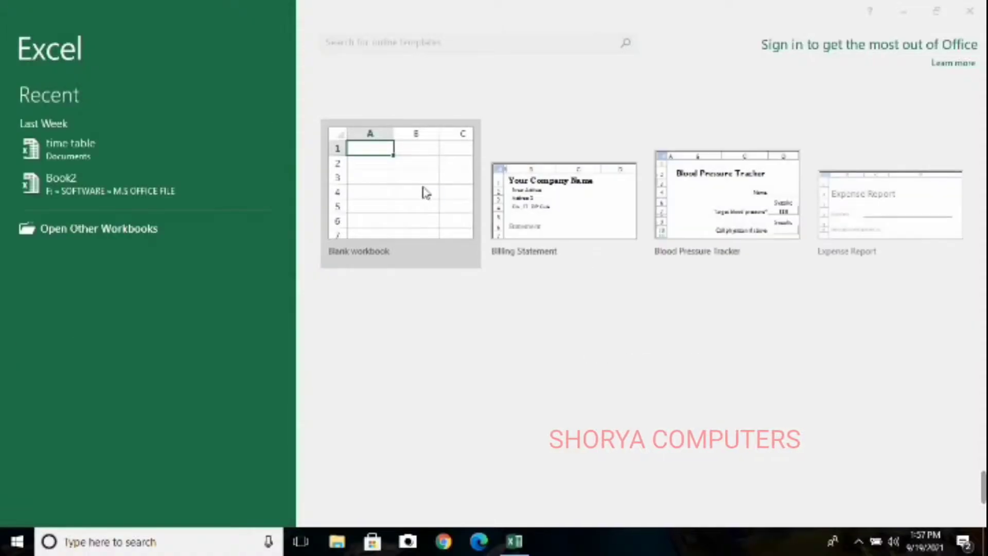
left_click(428, 191)
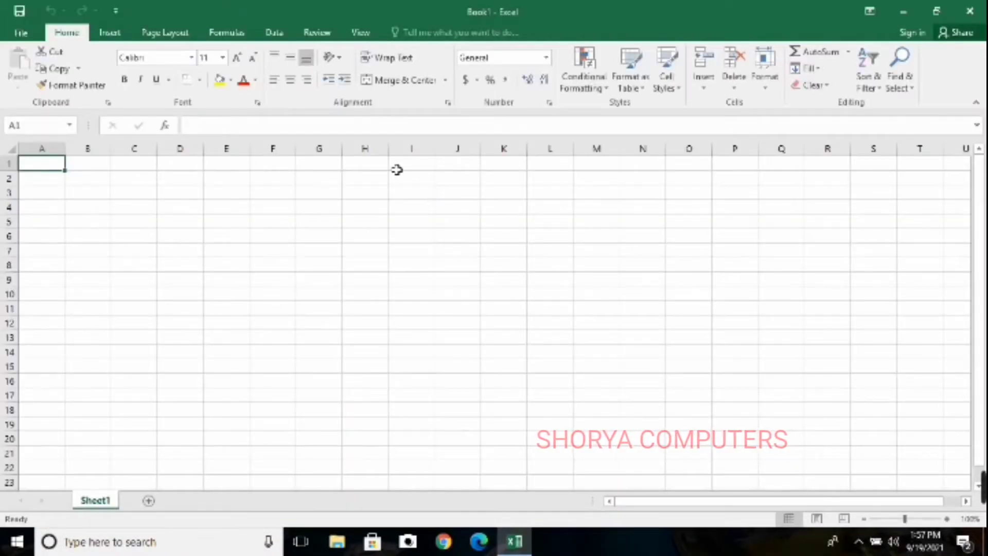
Enter the company name "SURYA PVT LTD." in cell A1 as the sheet's title
left_click(946, 518)
left_click(946, 518)
left_click(947, 519)
left_click(947, 519)
left_click(946, 519)
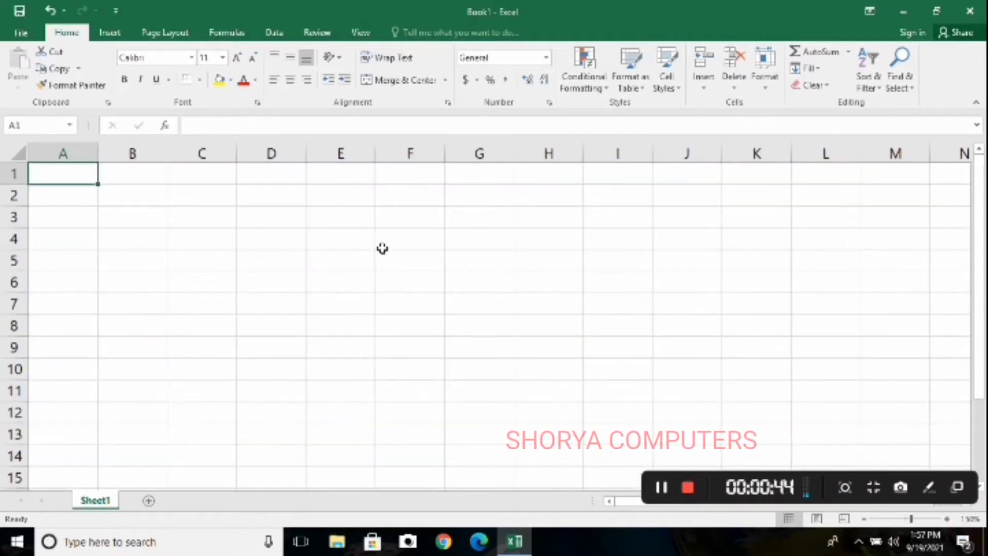
scroll(386, 250, "down", 2)
scroll(386, 251, "up", 2)
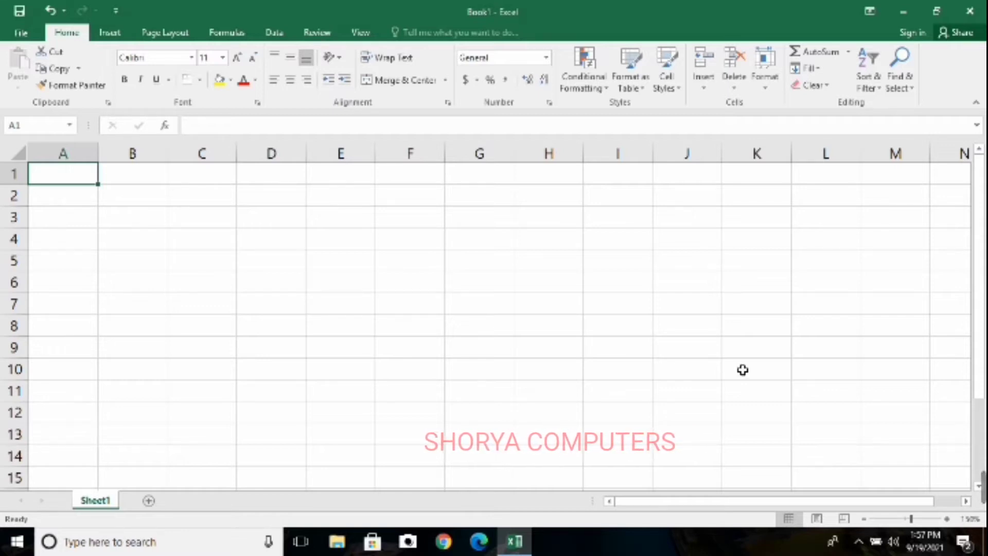
type("S")
key("BackSpace")
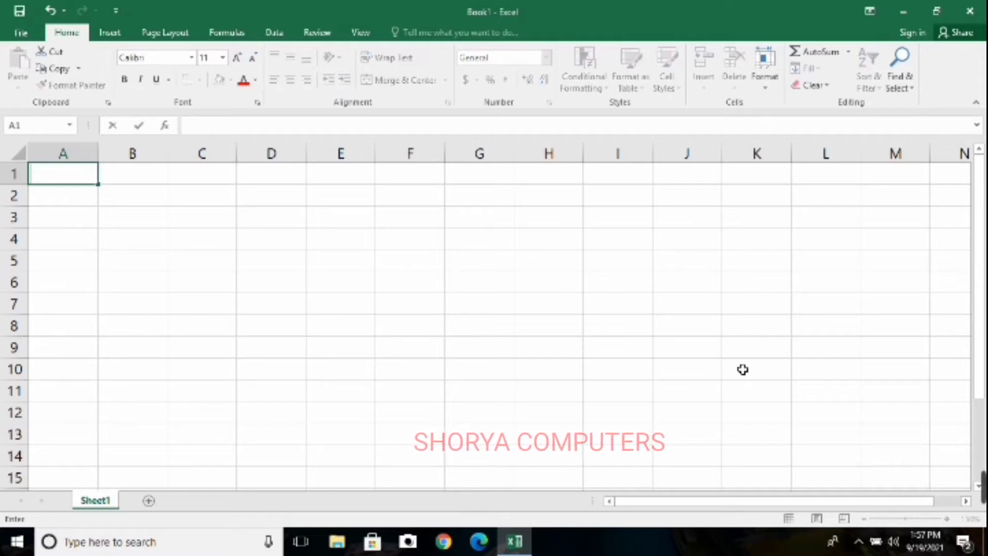
type("SURY")
key("BackSpace")
key("BackSpace")
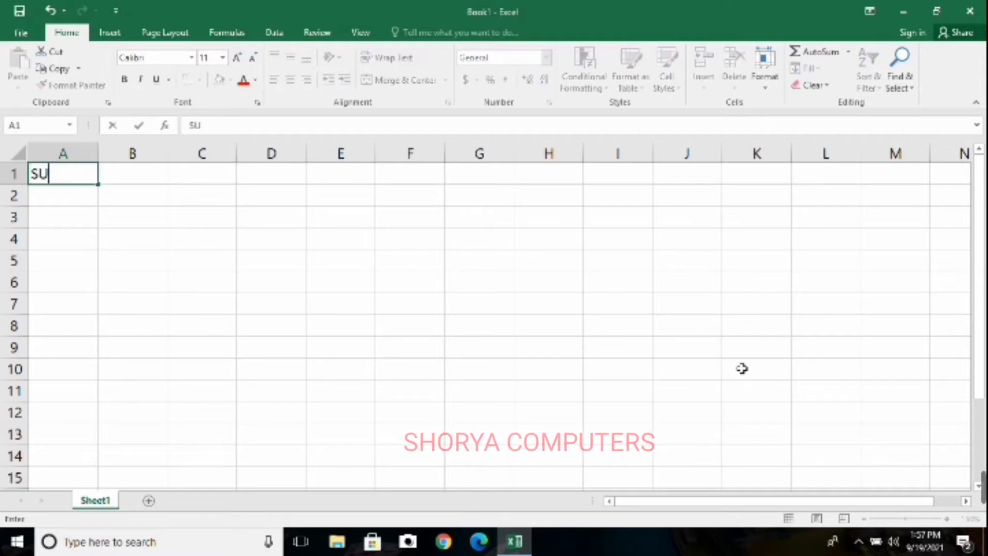
type("RYA P")
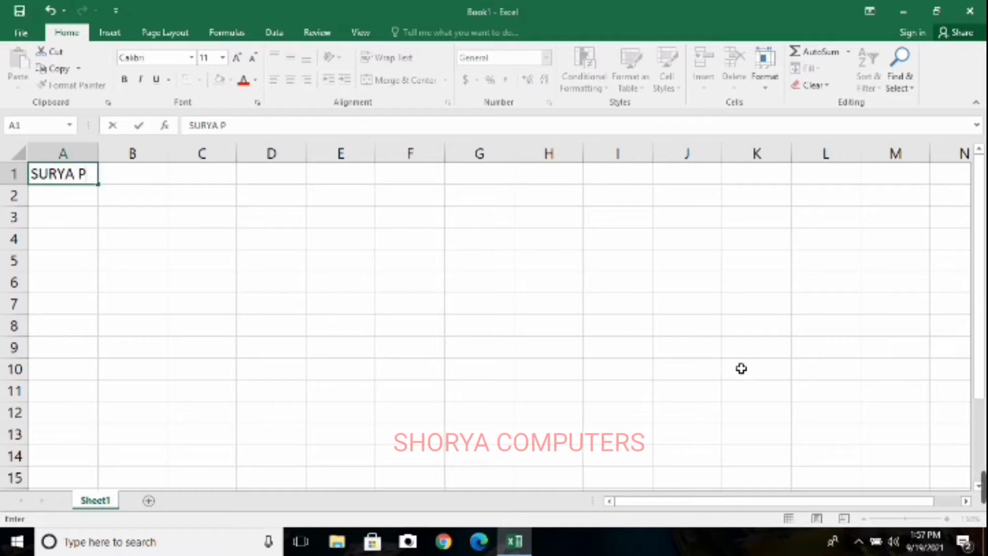
type("VT LTD")
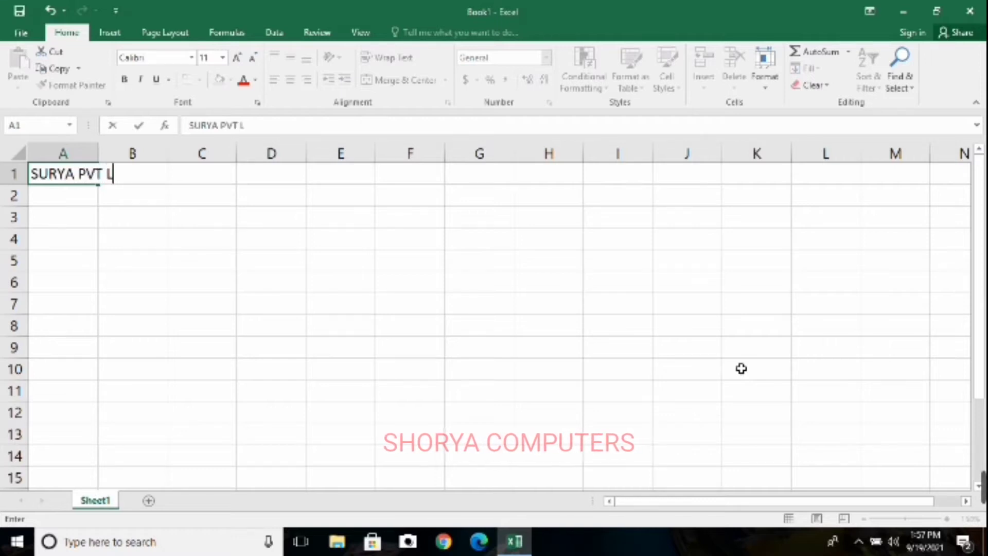
key("BackSpace")
type("TD")
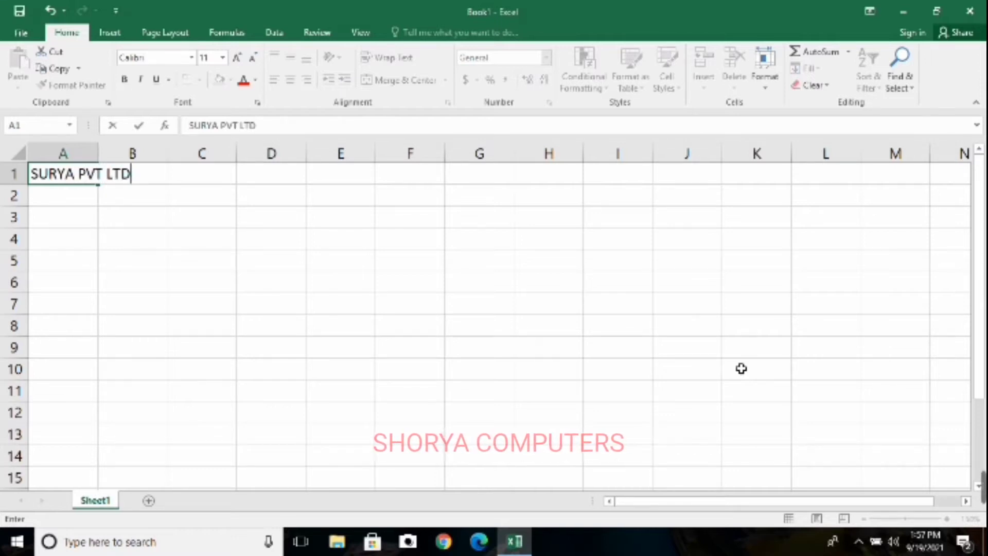
type(".")
key("Return")
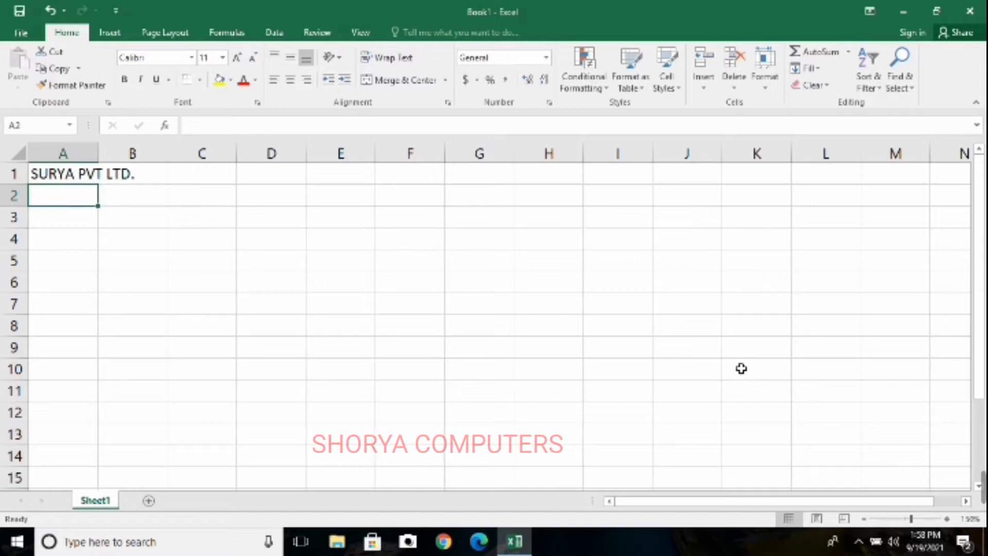
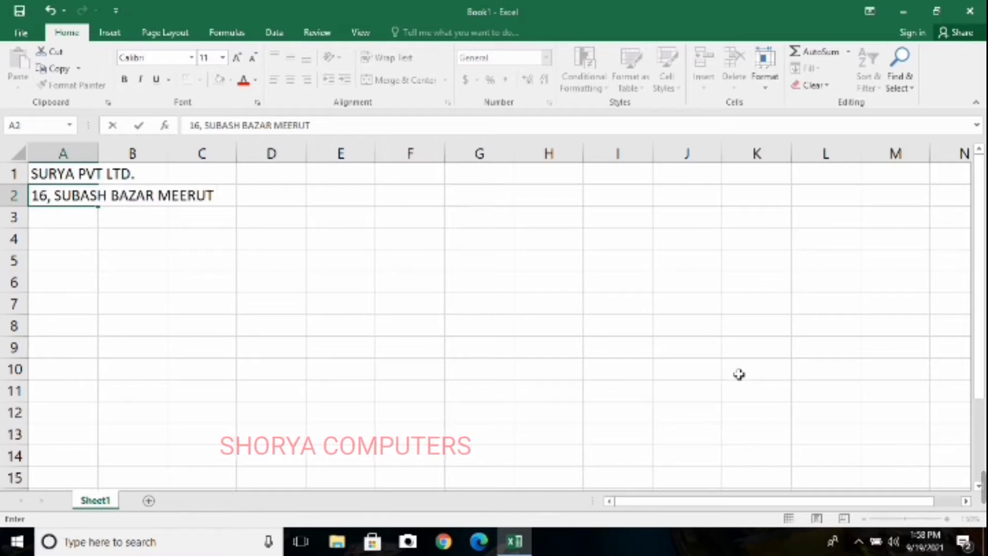
Enter the company's street address and city in cell A2, below the company name
key("Return")
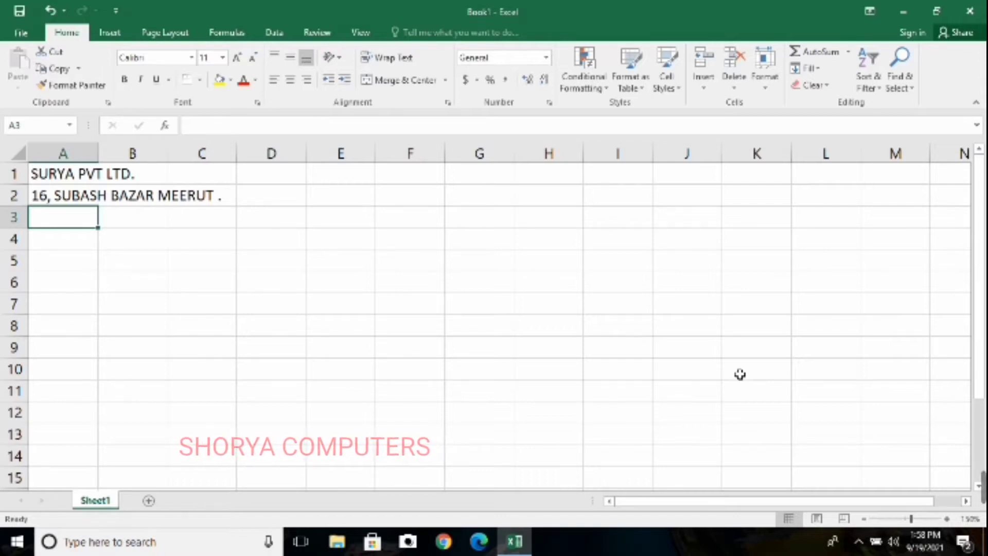
Enter the subtitle "(STAFF SALAY)" in cell A3
type("(S")
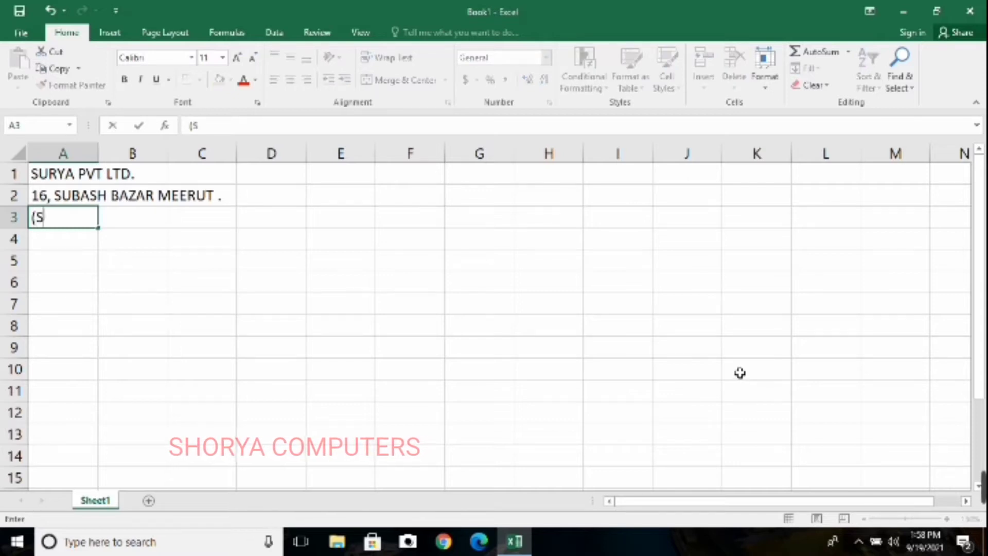
type("T")
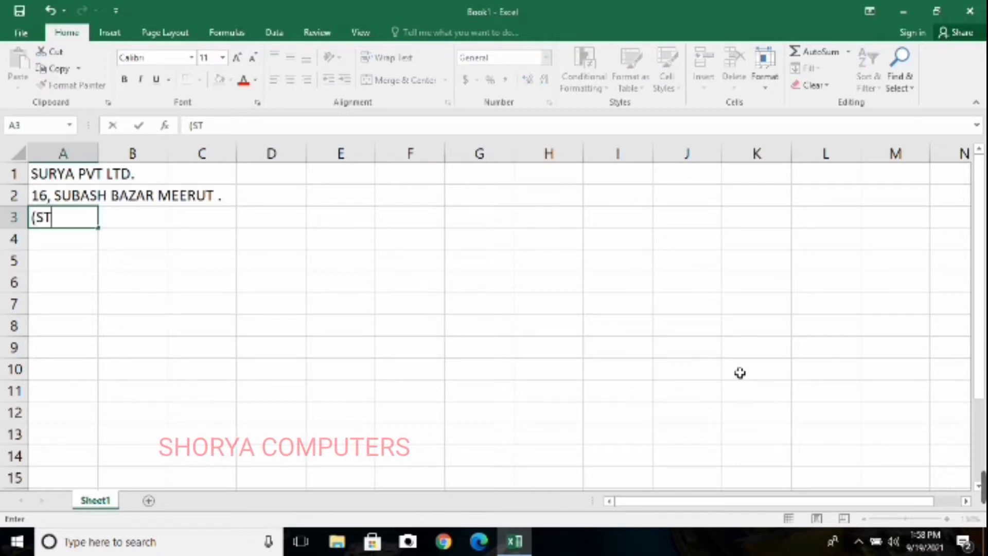
type("AFF SALARRY")
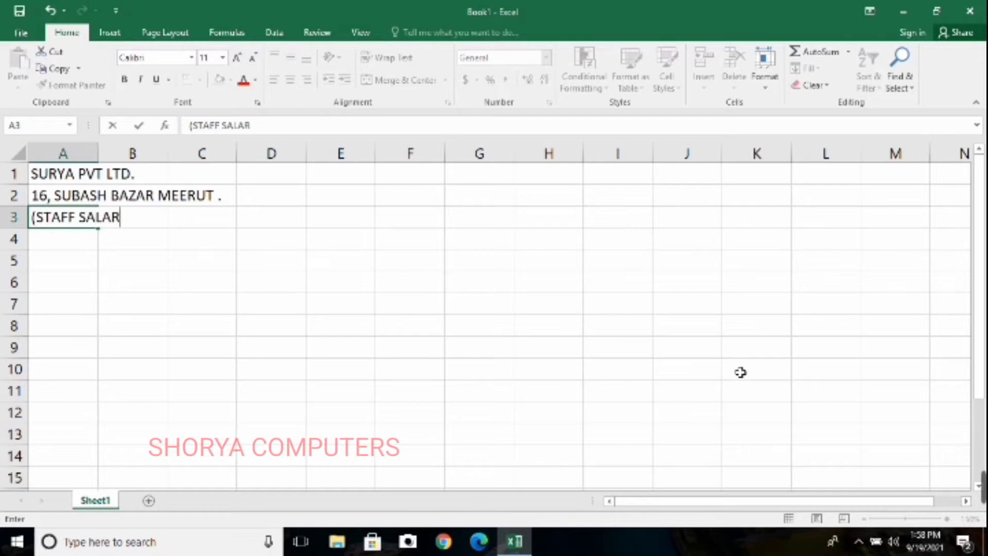
key("BackSpace")
key("BackSpace")
key("BackSpace")
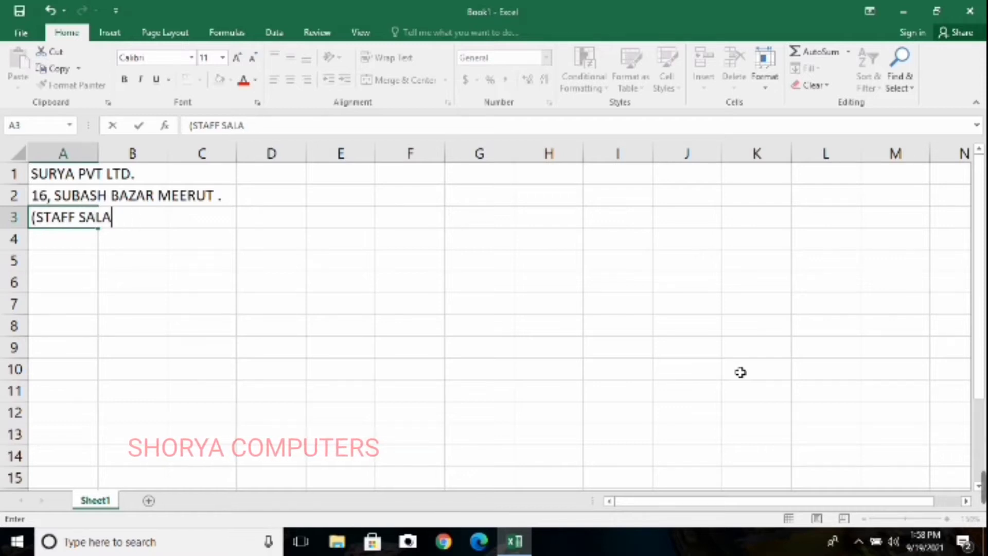
type("Y)")
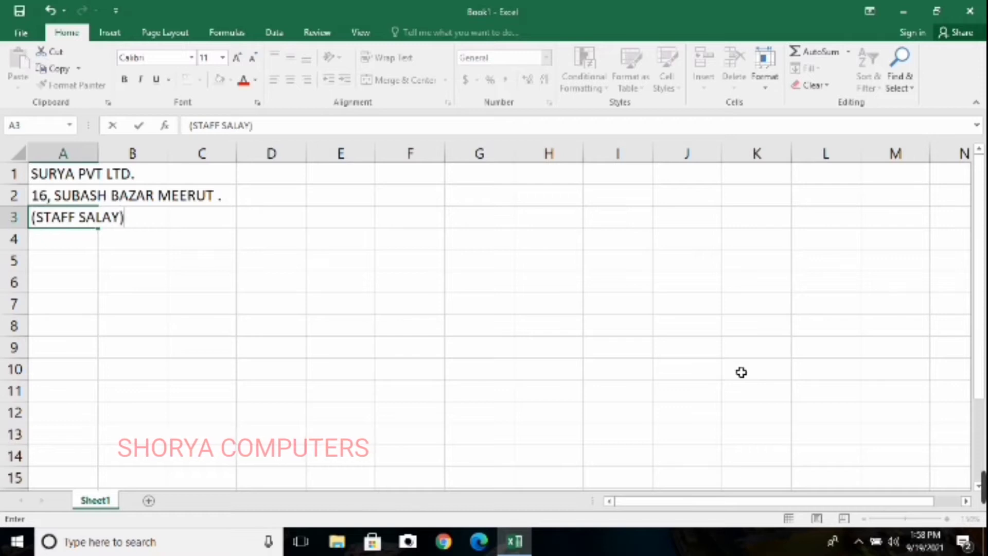
key("Return")
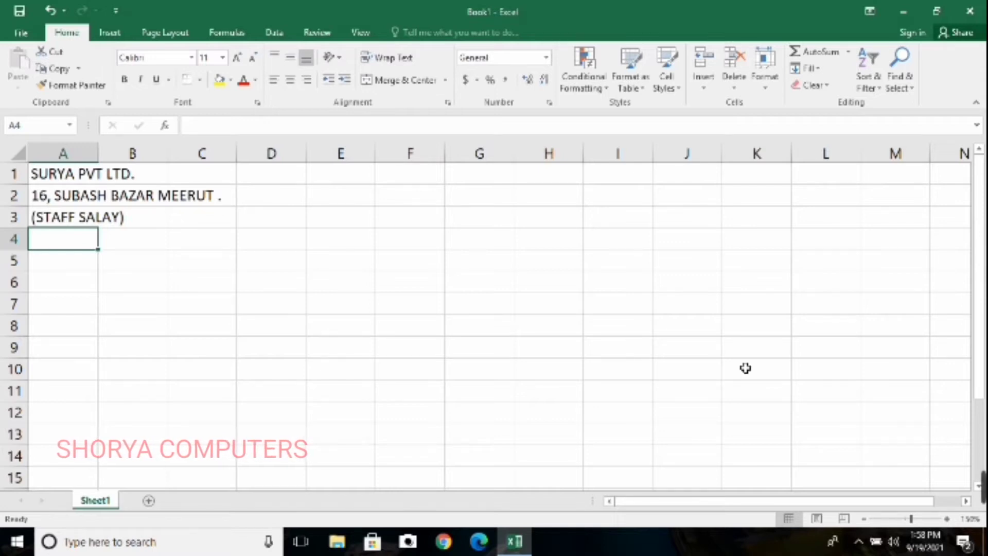
Enter the period line "For the month of December 2021" in cell A4
type("For ")
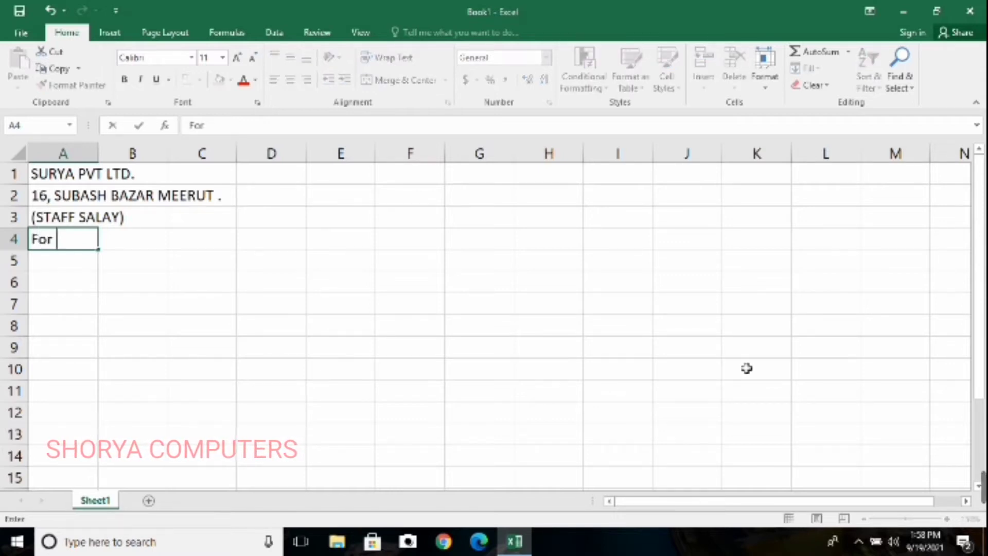
type("the mont")
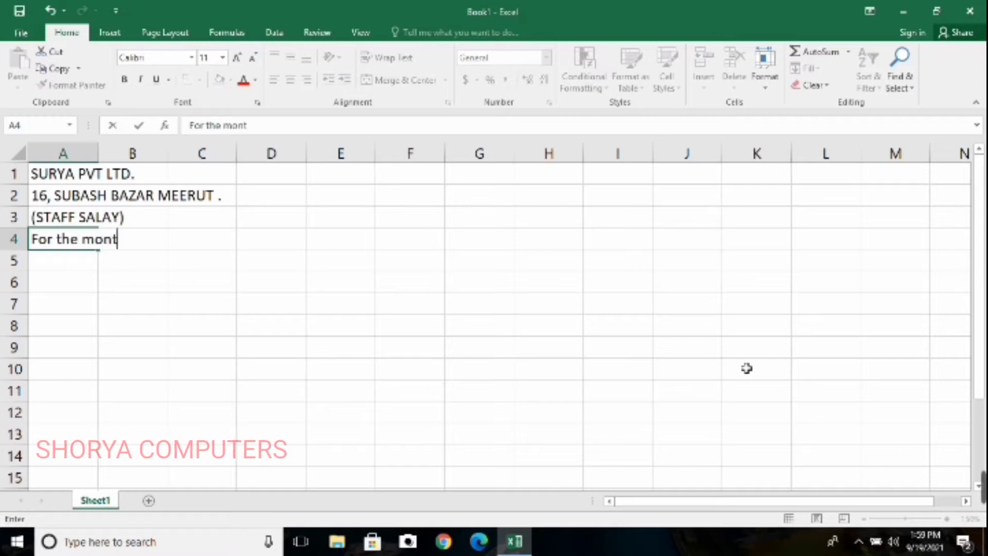
type("h")
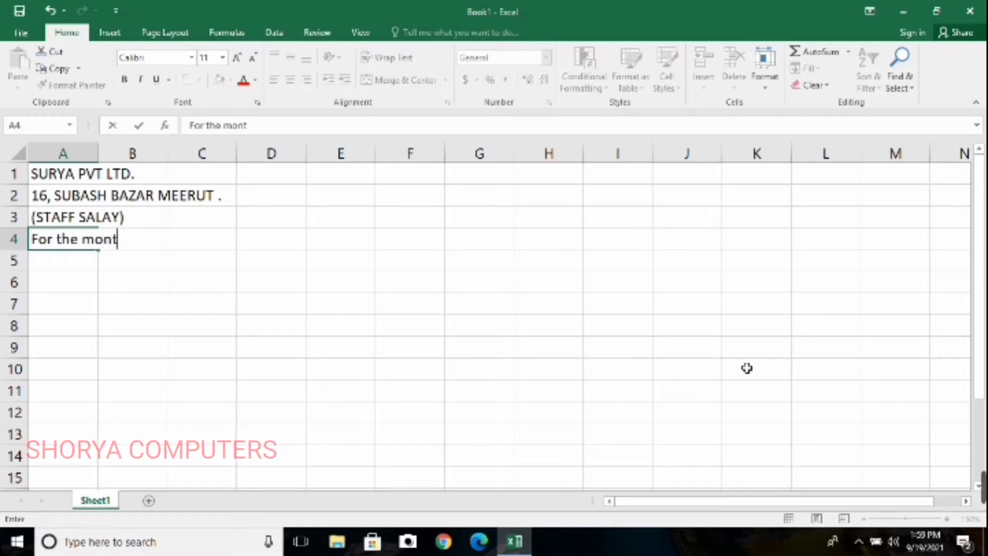
type(" of")
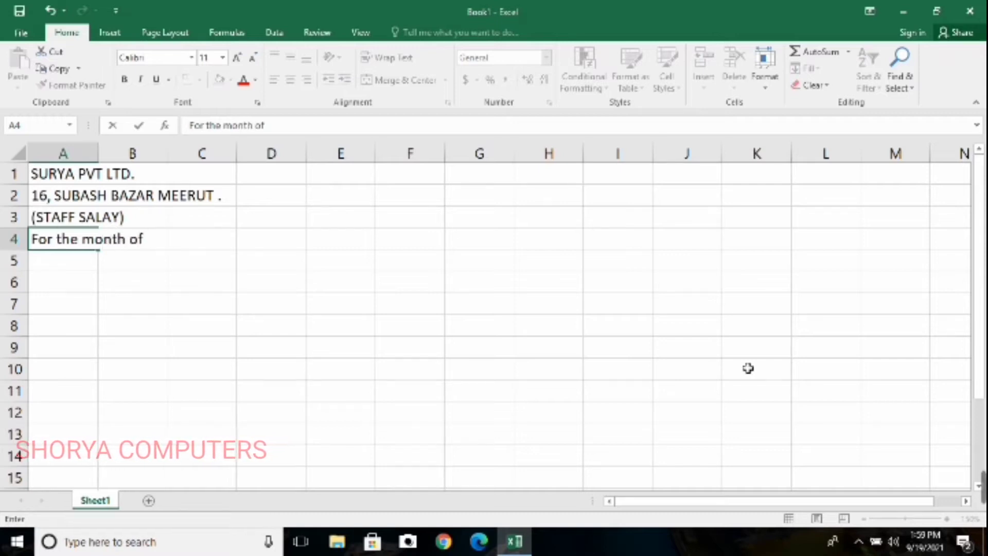
type(" Decem")
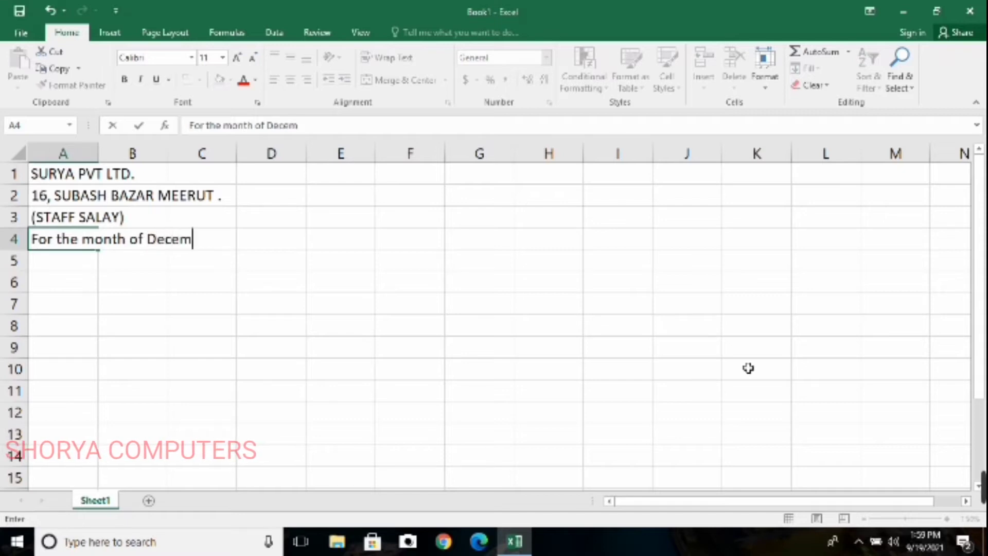
type("ber 20")
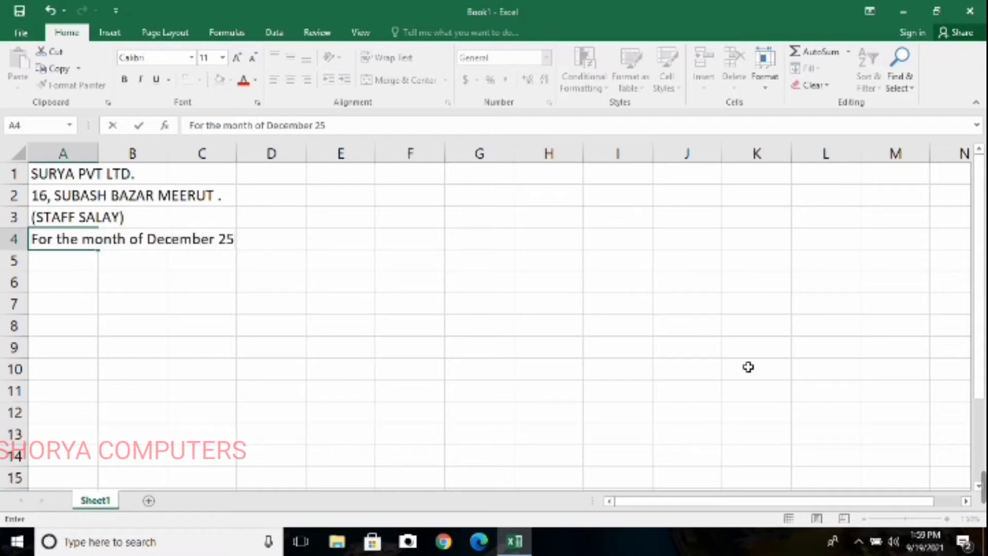
type("21")
key("Return")
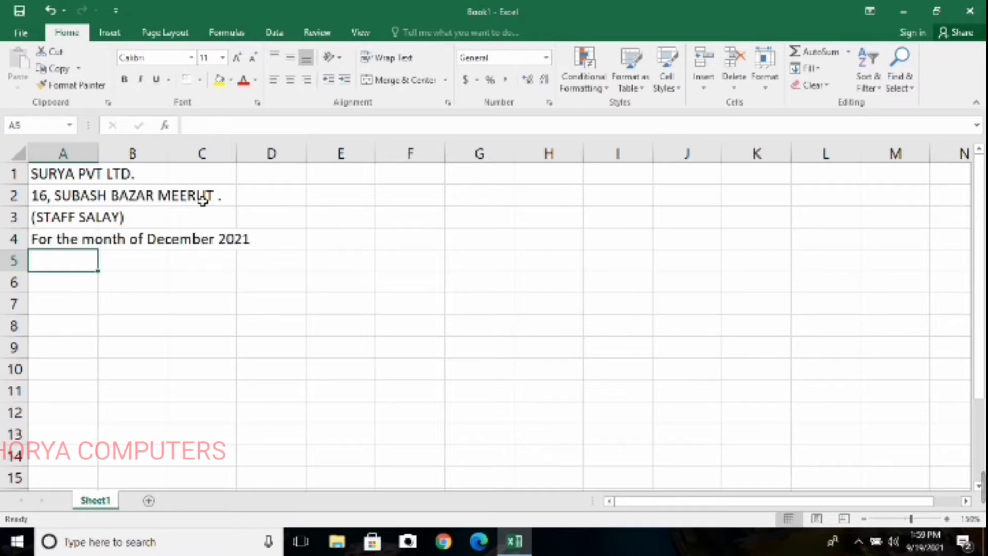
left_click(267, 219)
left_click_drag(281, 266, 221, 178)
left_click(149, 267)
left_click(246, 237)
Enter the column heading "Sr no" in cell A6, leaving row 5 blank below the title lines
left_click(62, 281)
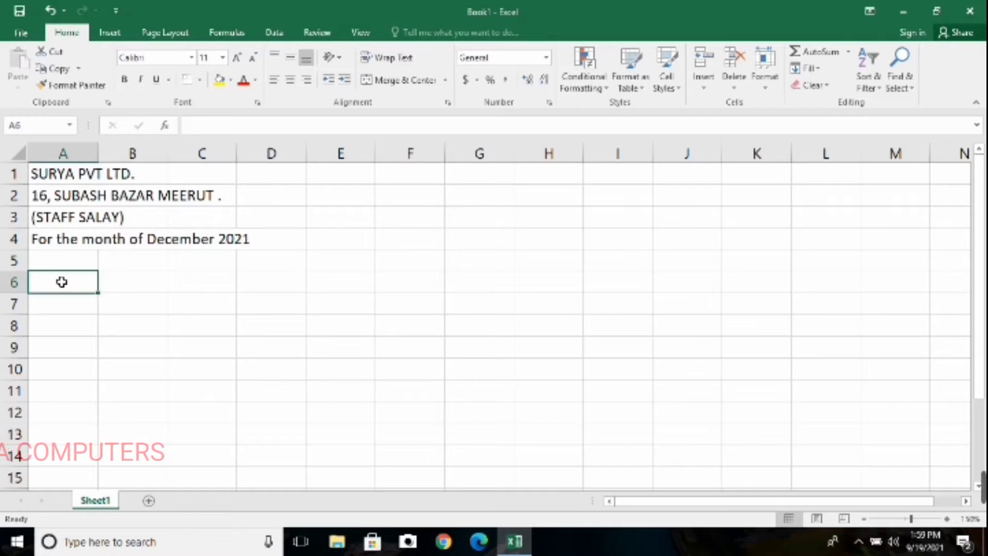
type("SR no")
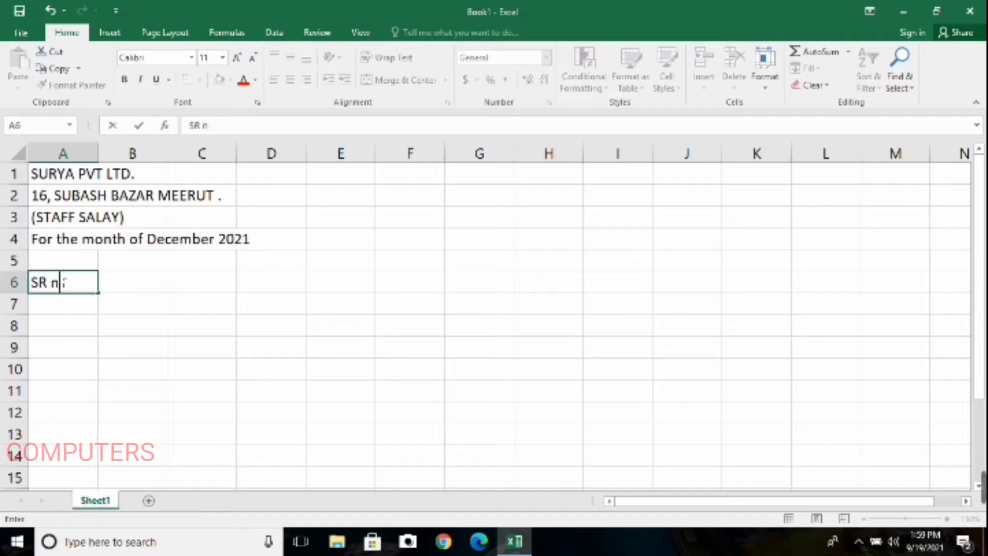
key("BackSpace")
key("BackSpace")
key("BackSpace")
key("BackSpace")
key("BackSpace")
key("BackSpace")
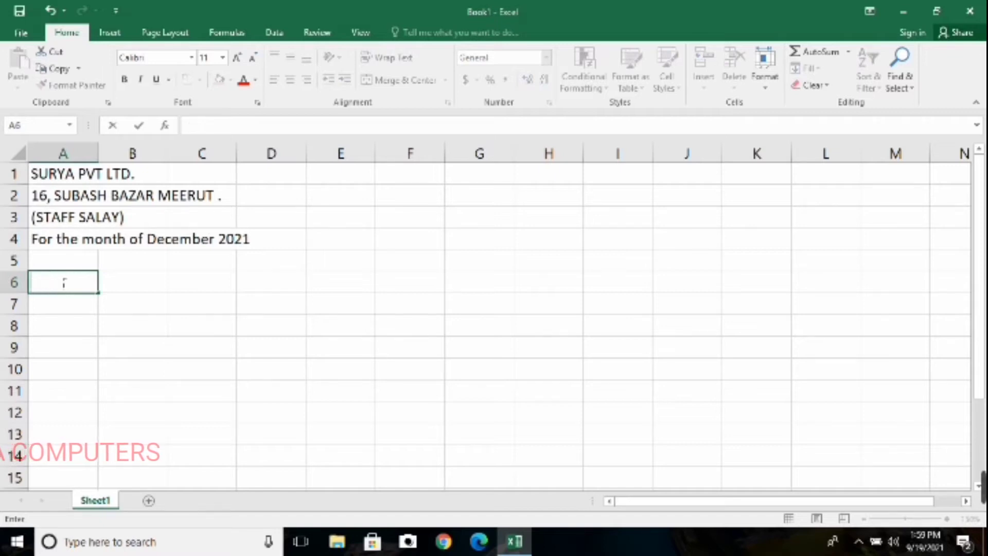
type("Sr no ")
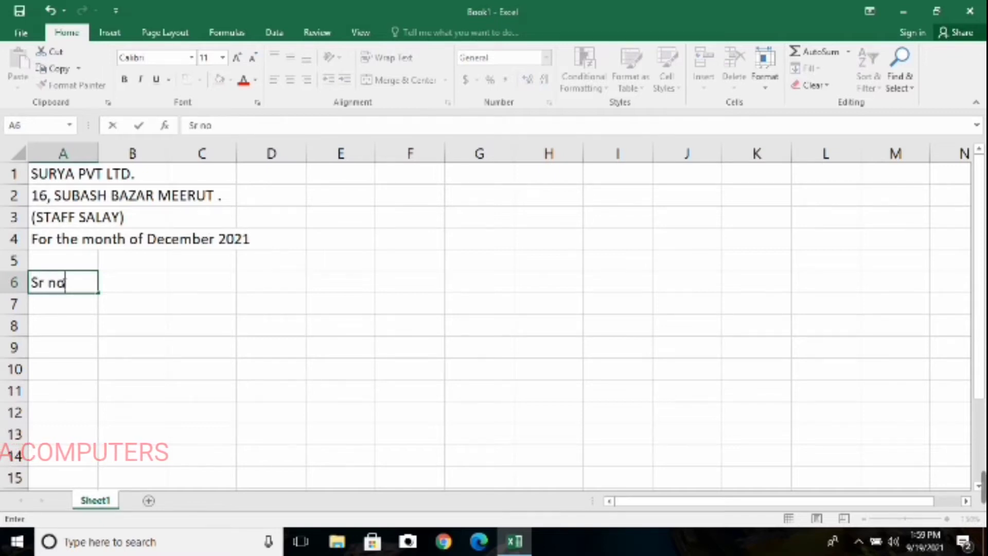
type("Nm")
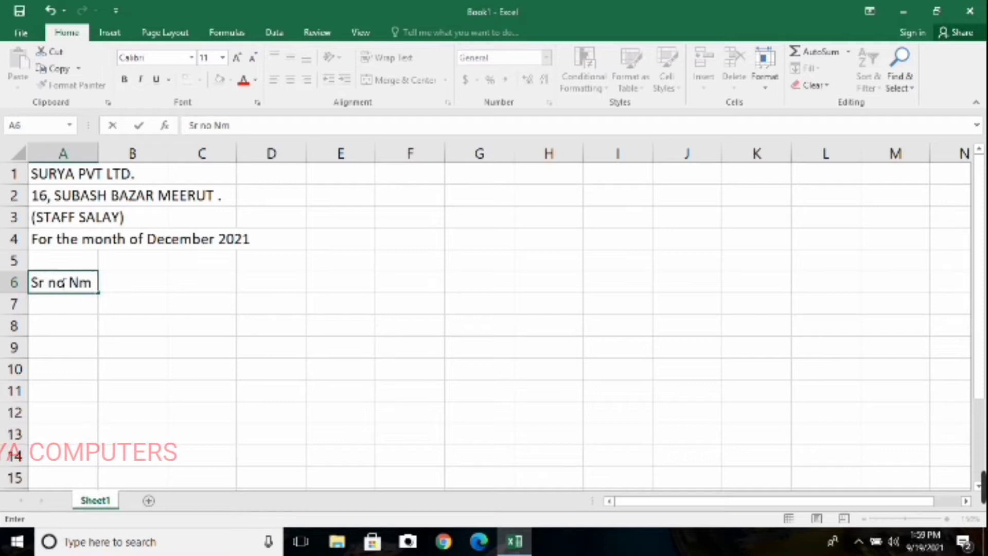
key("BackSpace")
key("BackSpace")
type("ame")
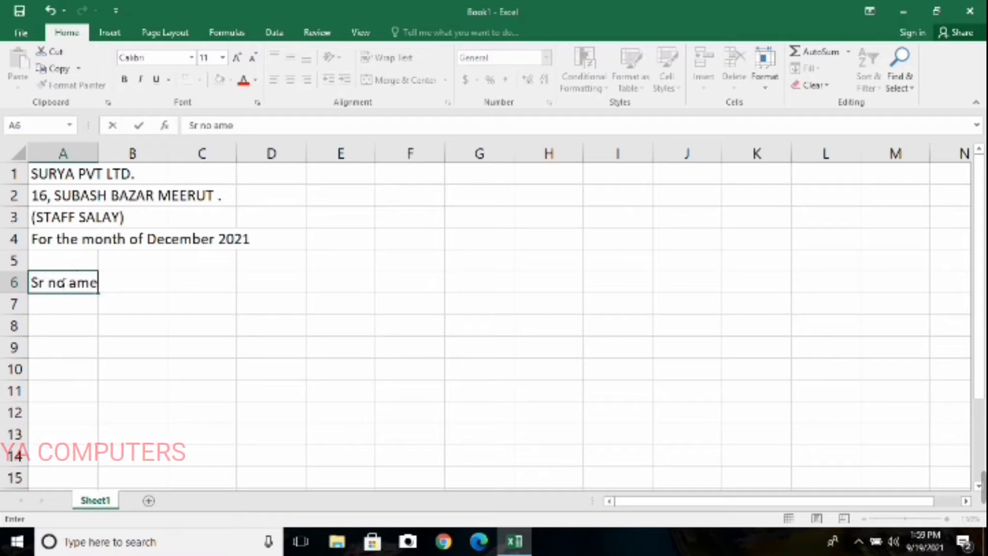
key("BackSpace")
key("BackSpace")
key("BackSpace")
key("BackSpace")
key("Tab")
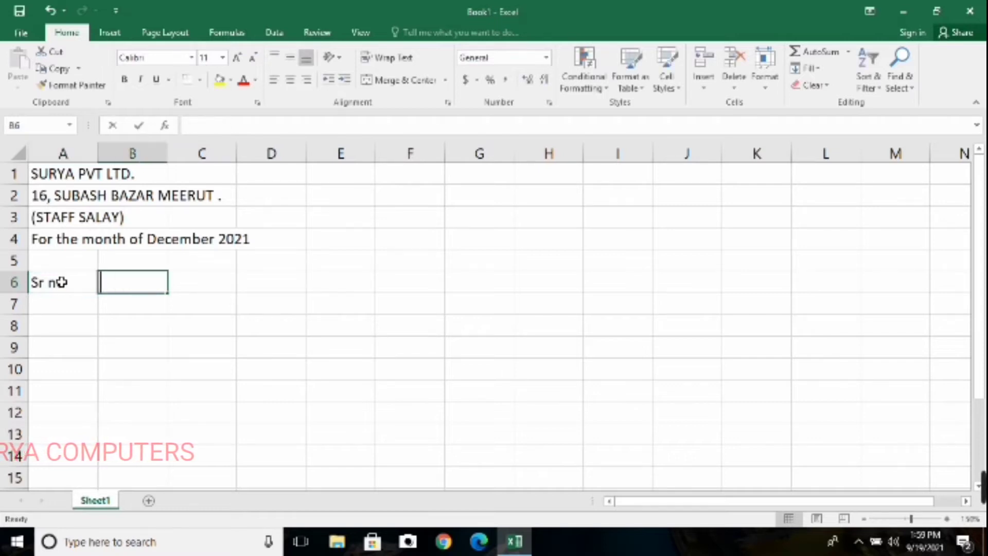
Enter the column heading "Name of Employer" in cell B6
type("Nam")
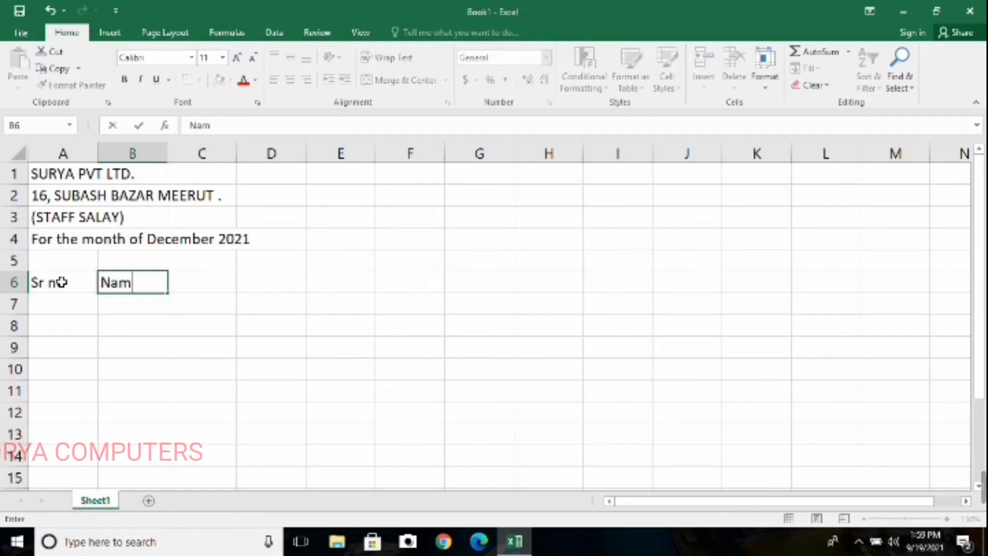
type("e o")
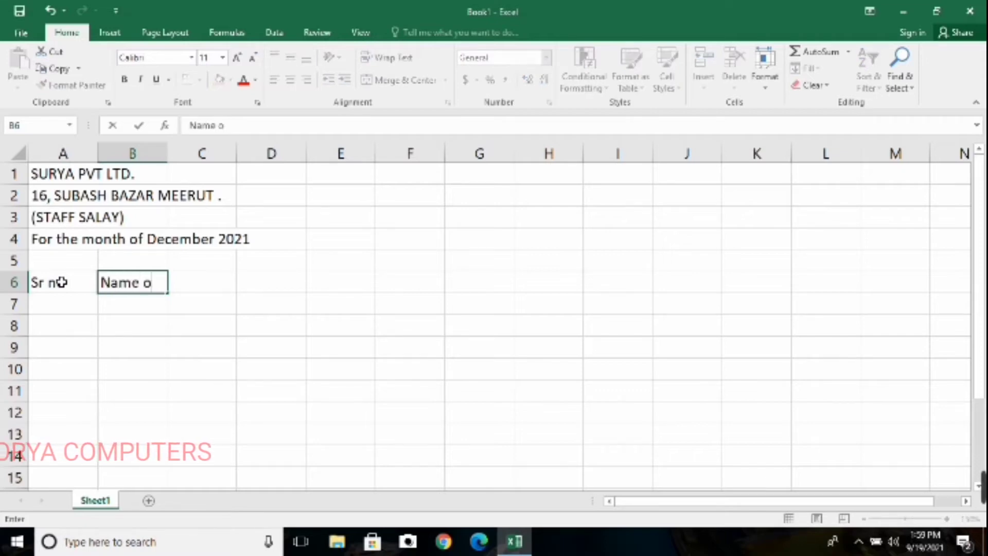
type("f Em")
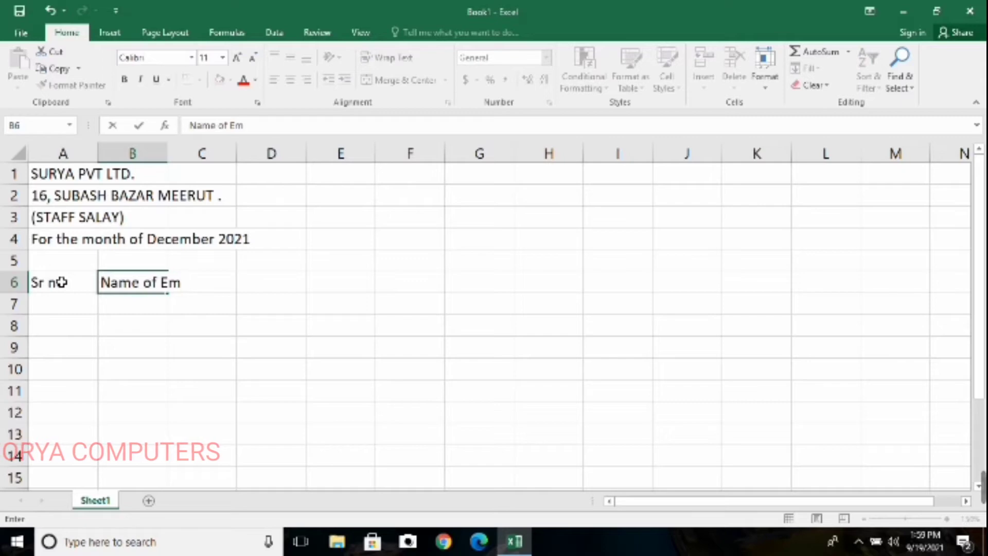
type("ployer")
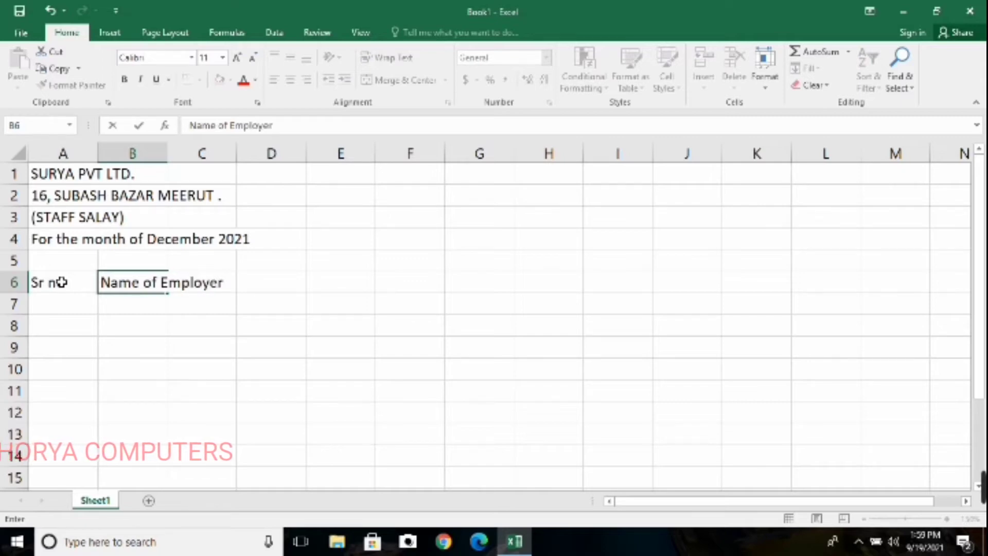
key("Tab")
Enter the column heading "Designation" in cell C6
type("D")
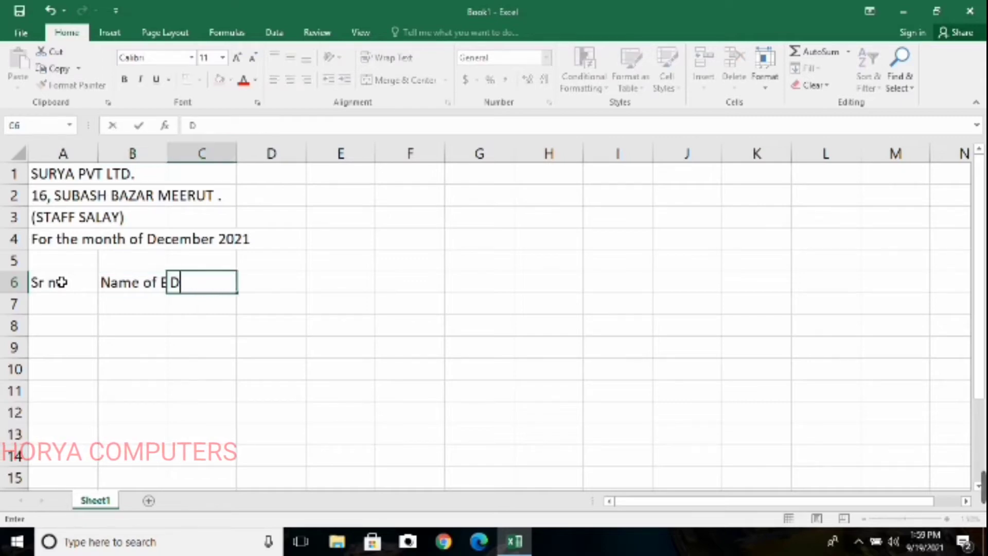
type("esignation")
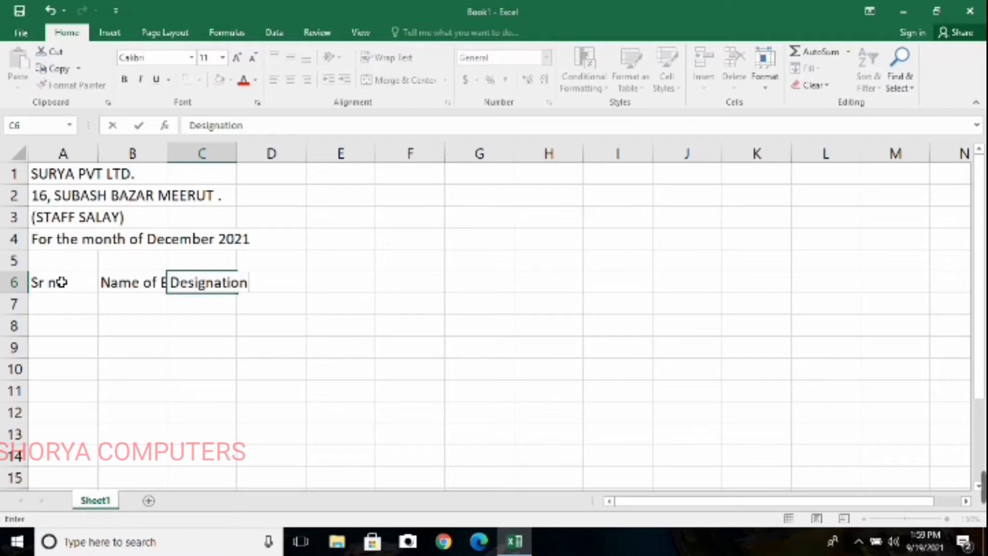
key("BackSpace")
key("BackSpace")
key("BackSpace")
key("BackSpace")
key("BackSpace")
key("BackSpace")
key("BackSpace")
key("BackSpace")
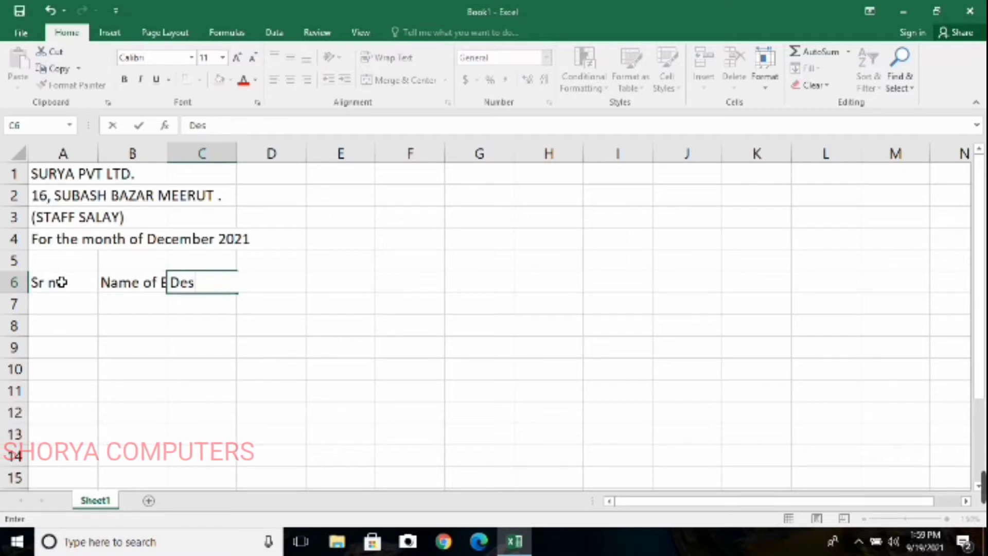
key("BackSpace")
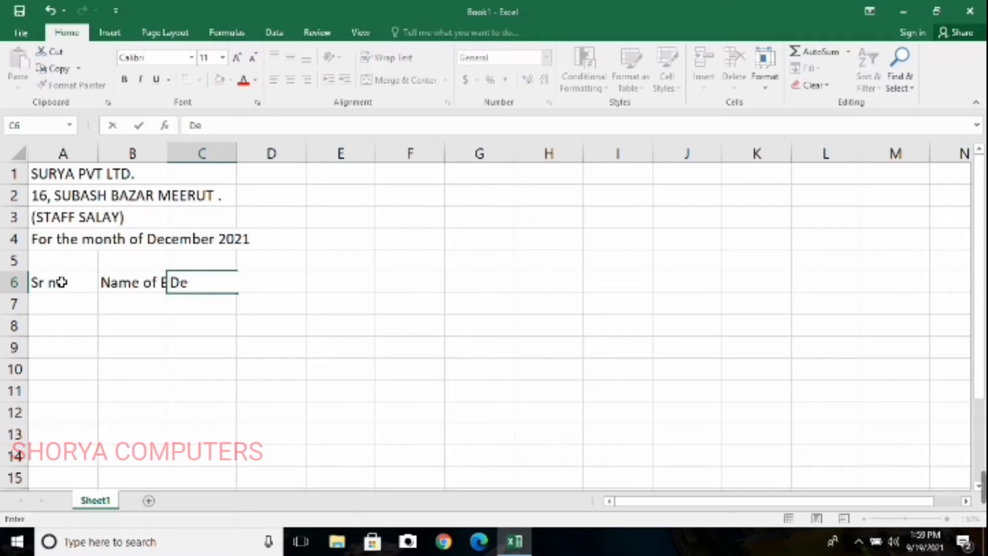
type("sig")
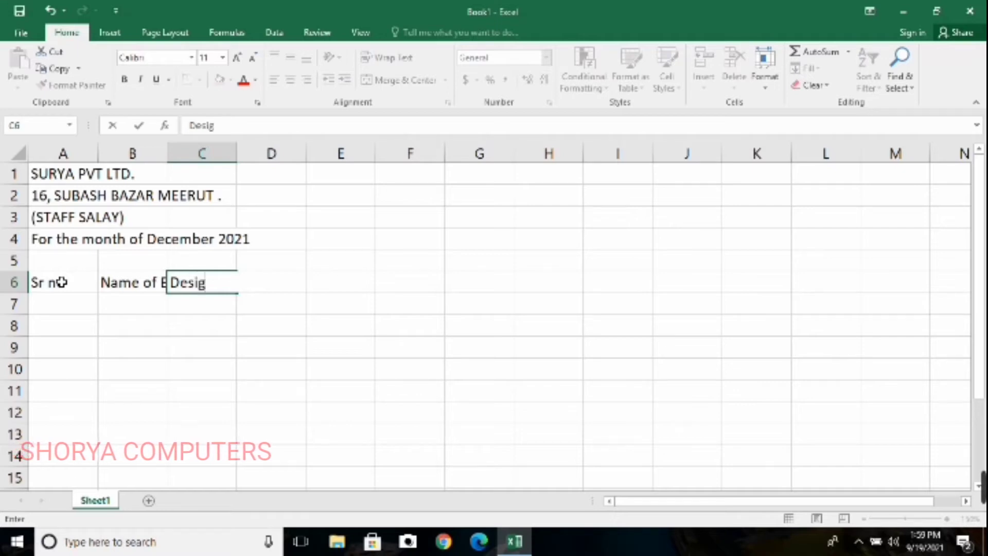
type("nation")
key("Tab")
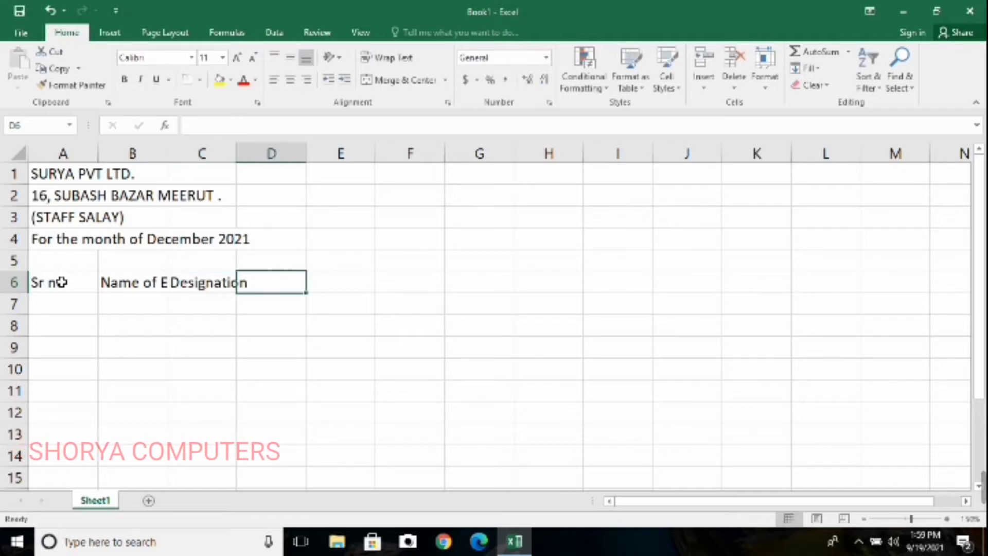
Enter the column heading "Working Days" in cell D6
type("Wor")
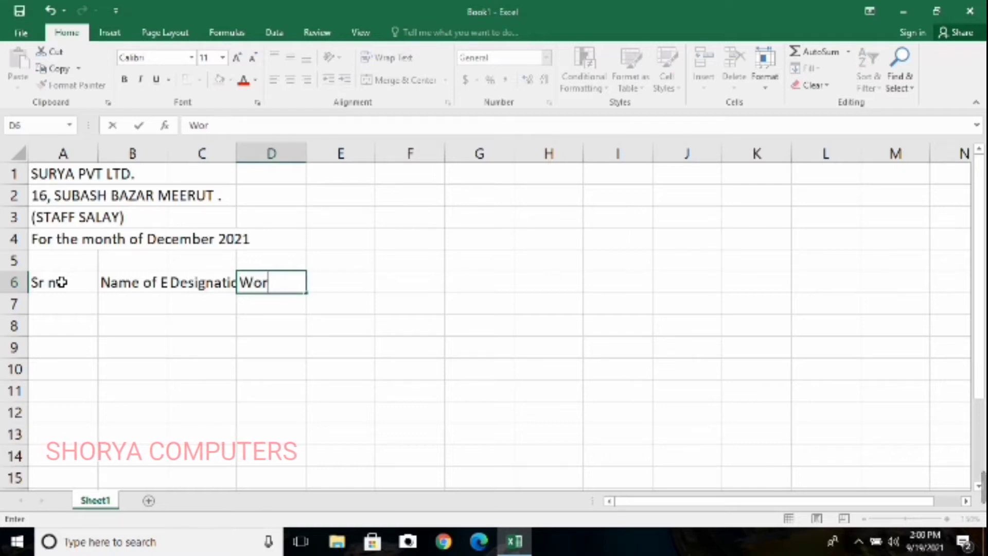
type("king ")
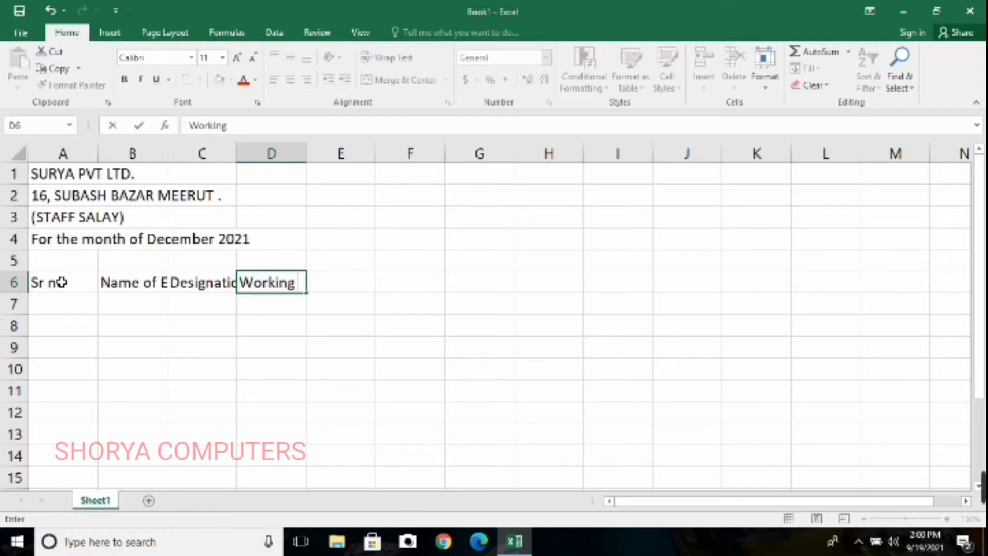
type("Days")
key("Tab")
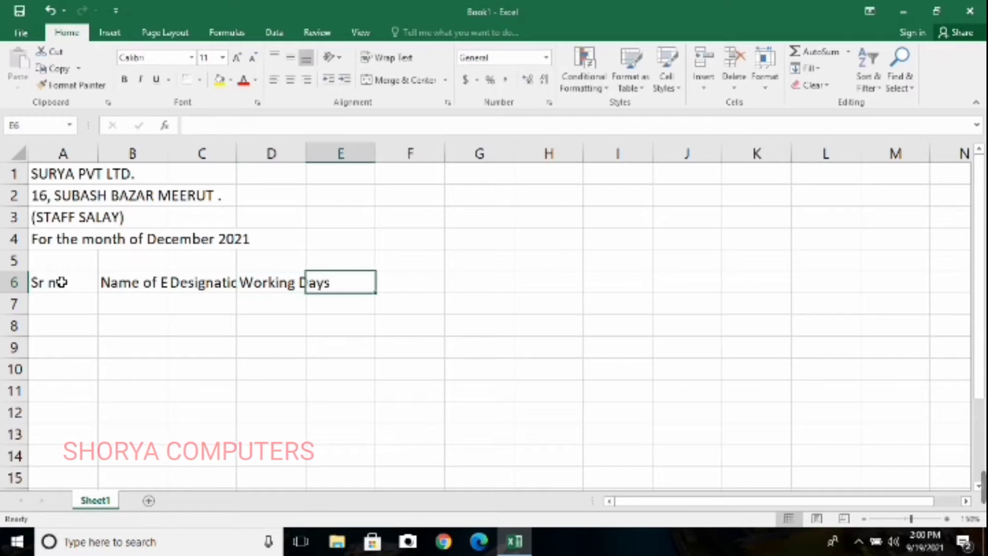
Enter the column heading "Salary Per Day" in cell E6
type("Pa")
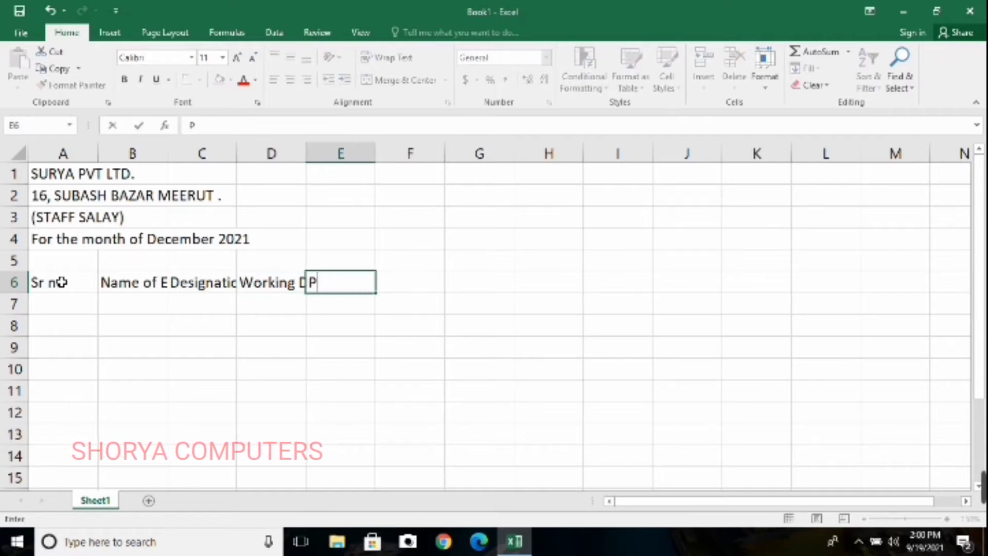
key("BackSpace")
key("BackSpace")
type("Sal")
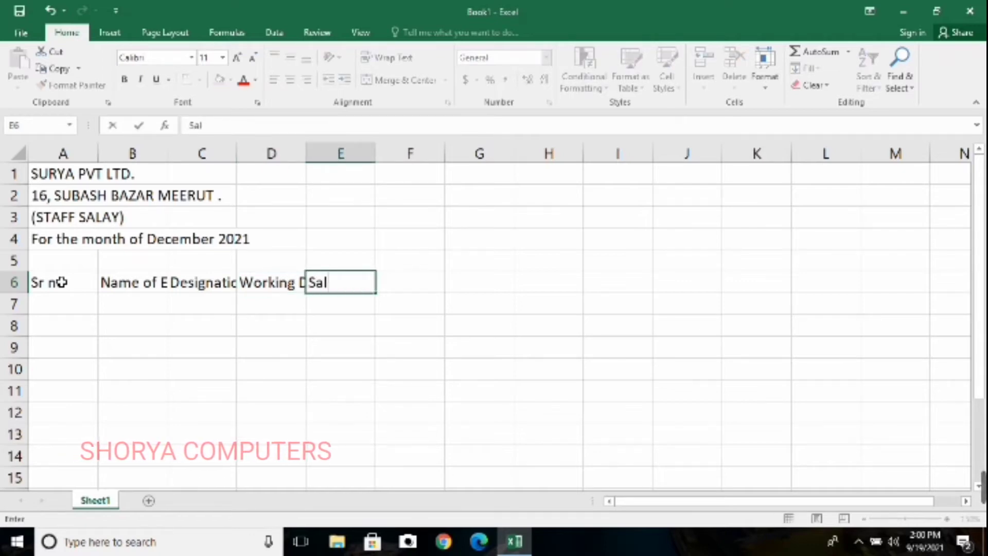
type("ary Per dAy")
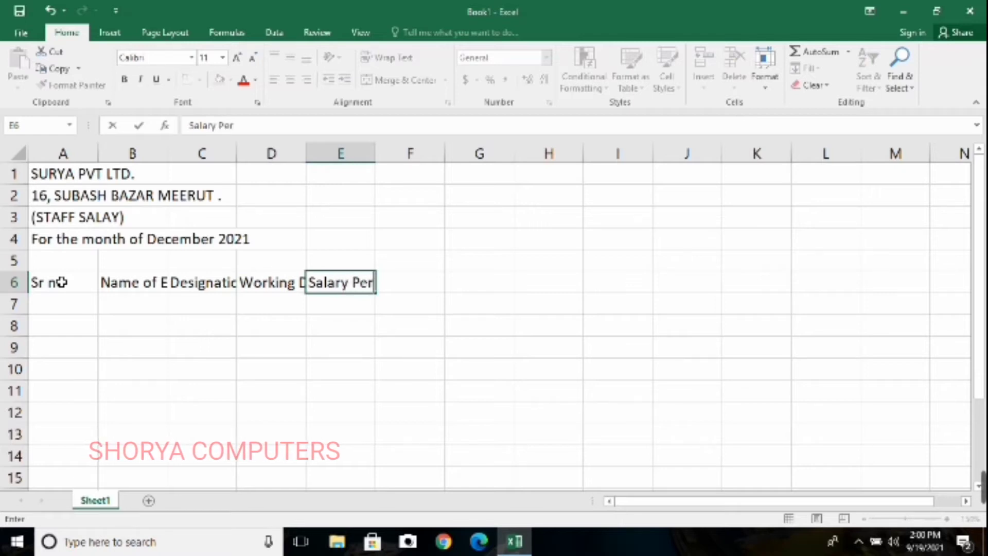
key("BackSpace")
key("BackSpace")
key("BackSpace")
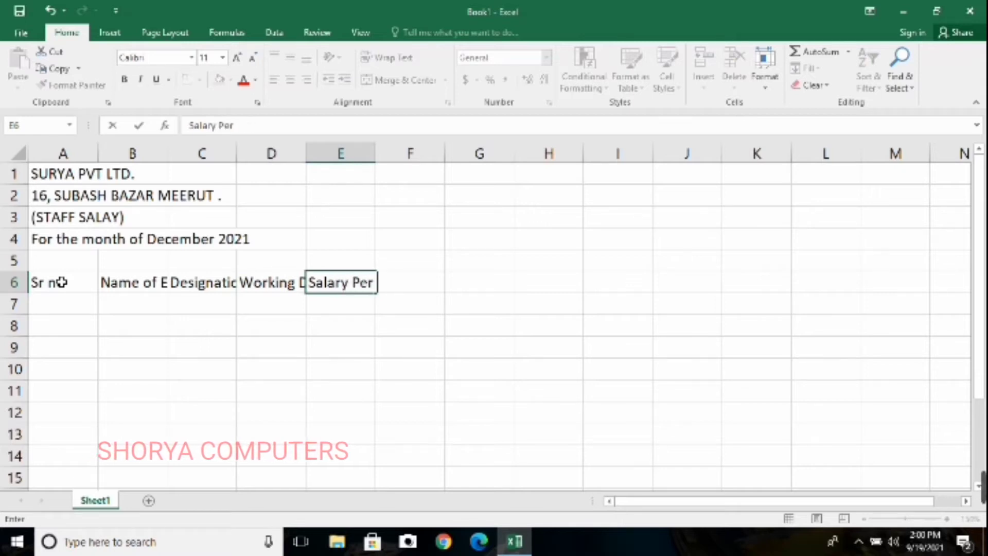
type("Day")
key("Tab")
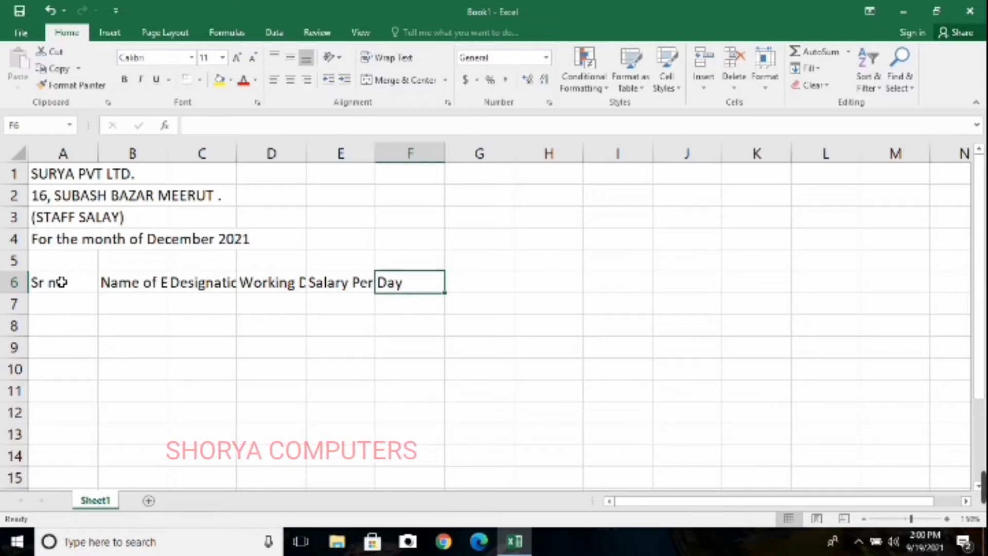
type("E")
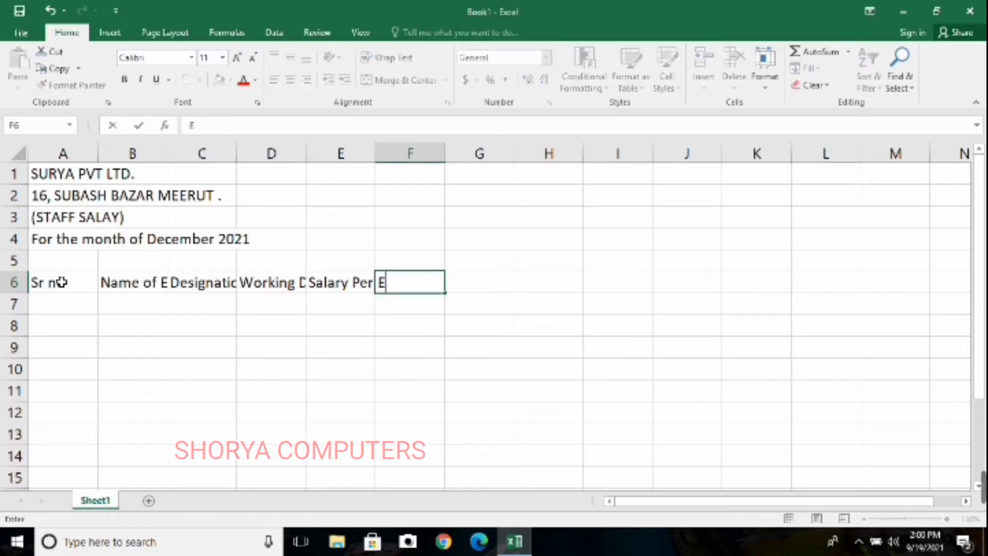
type("P")
key("BackSpace")
type(">>")
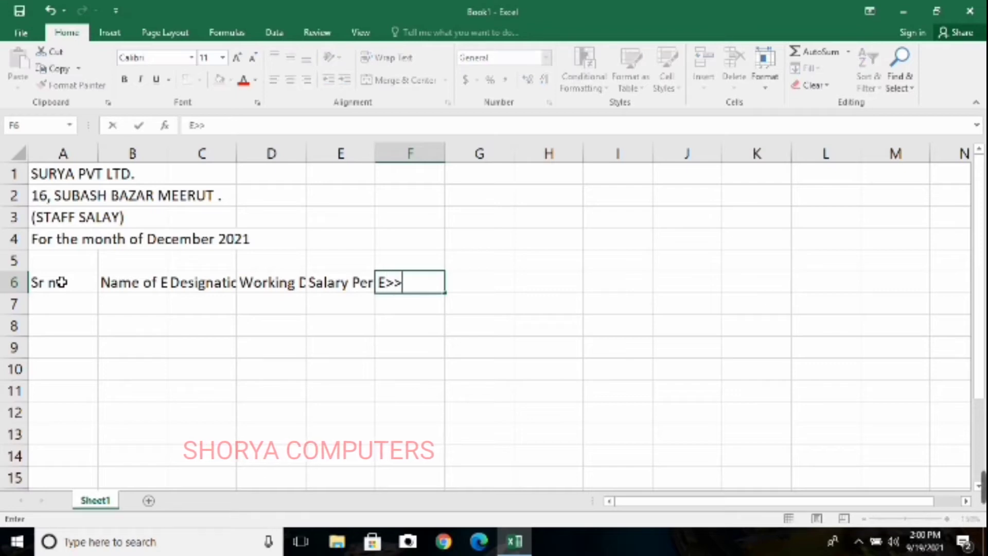
key("BackSpace")
key("BackSpace")
type(".P")
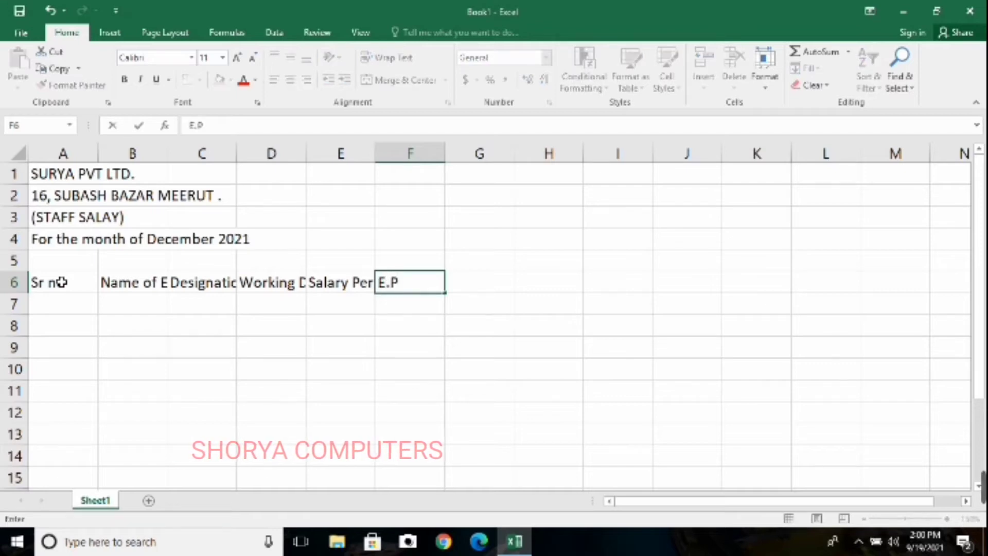
type(".F")
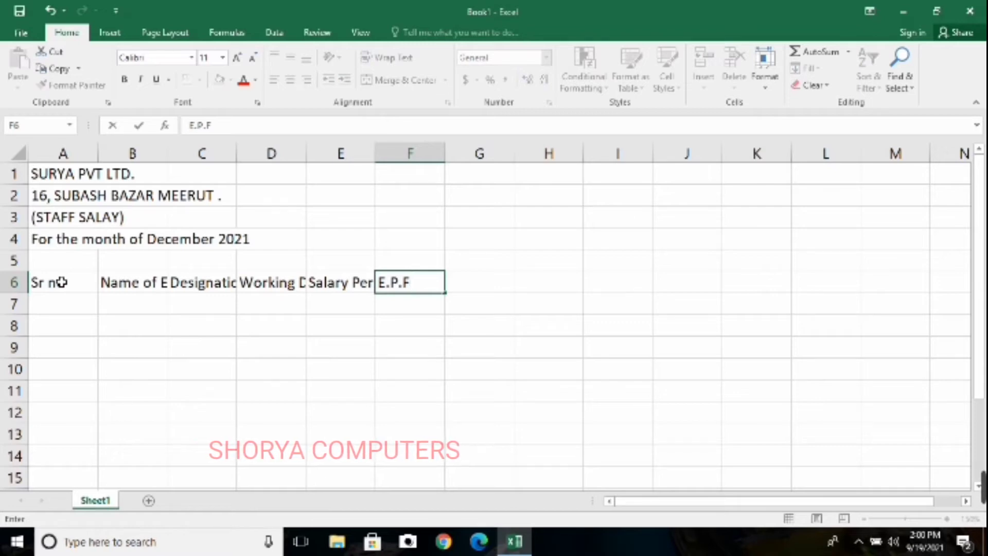
type(" @1")
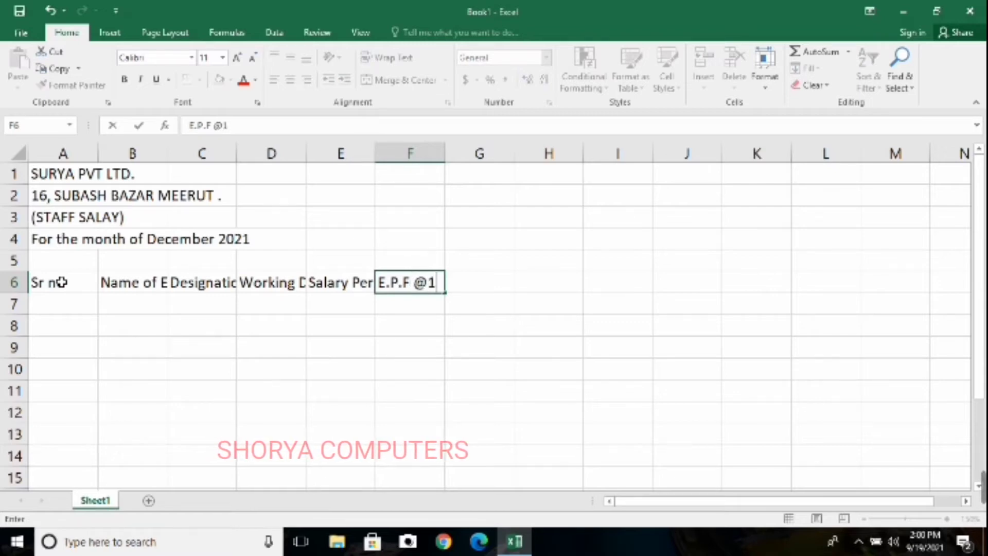
type("2%")
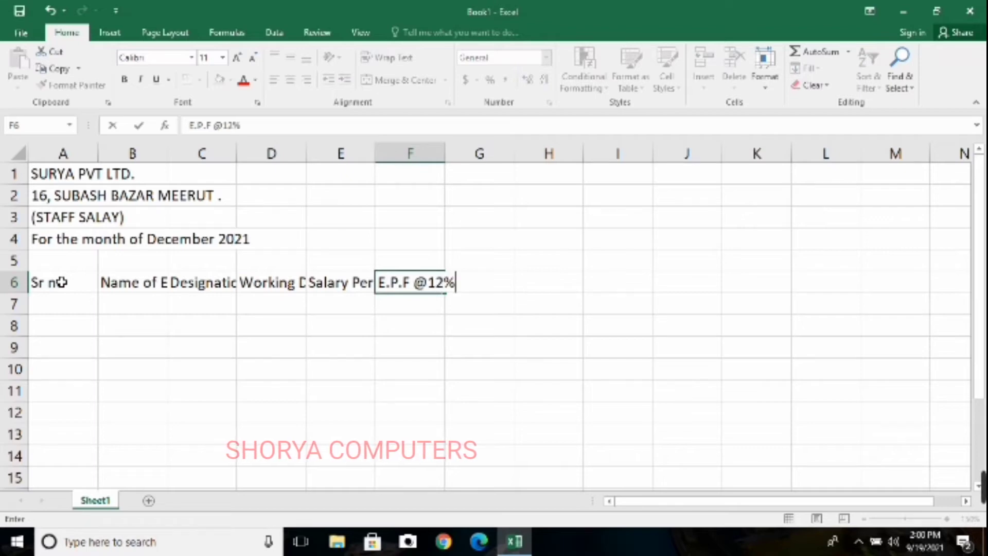
key("Tab")
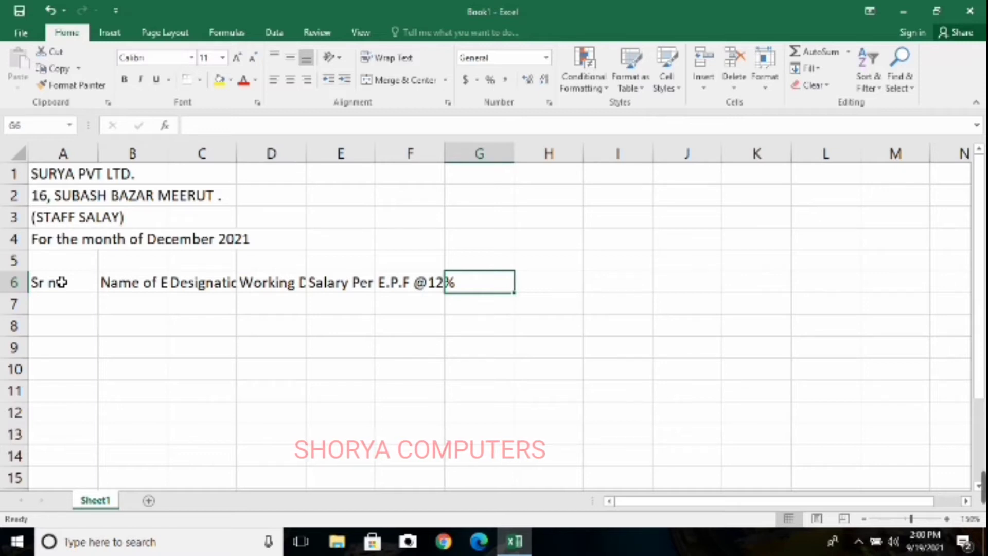
Enter the state insurance column heading "E.S.I @1.75%" in cell G6
type("E.")
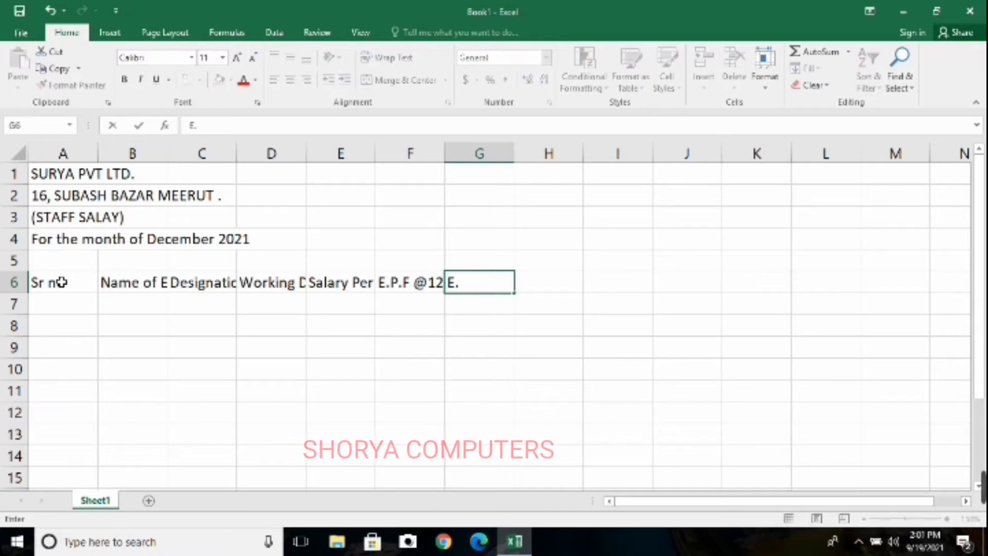
type("S.I")
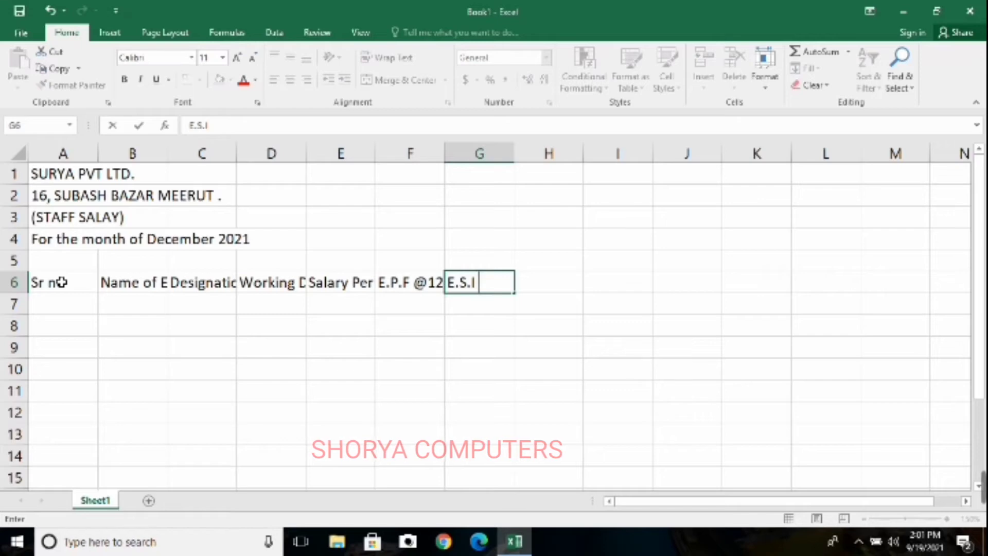
type(" @")
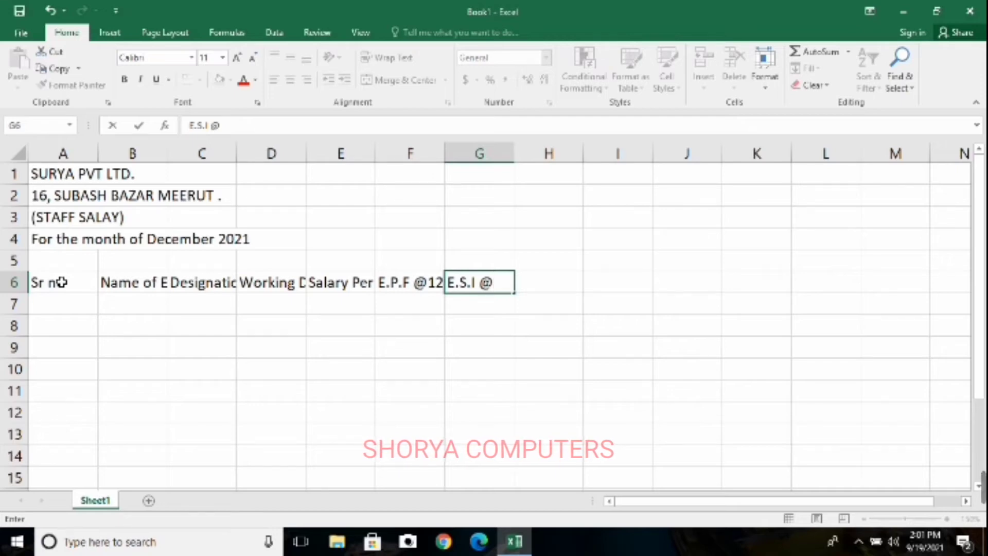
type("1.75")
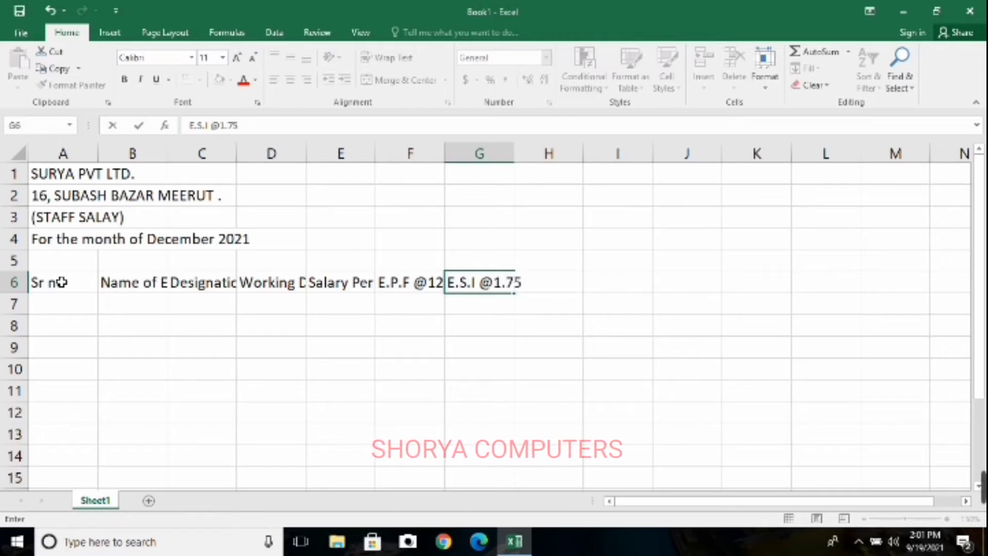
type("%")
key("Tab")
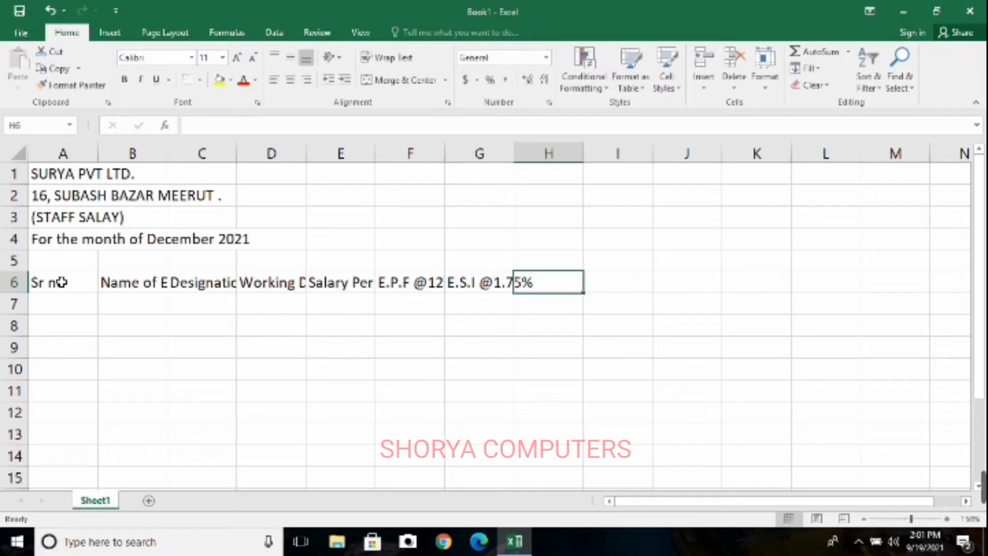
Enter the column heading "Pay Salary" in cell H6
type("Pay")
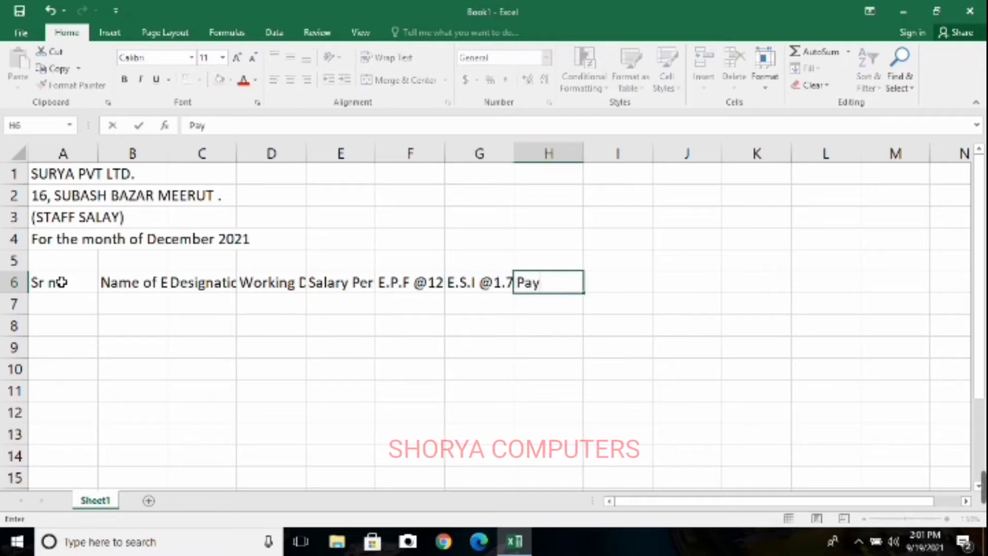
type(" Salary")
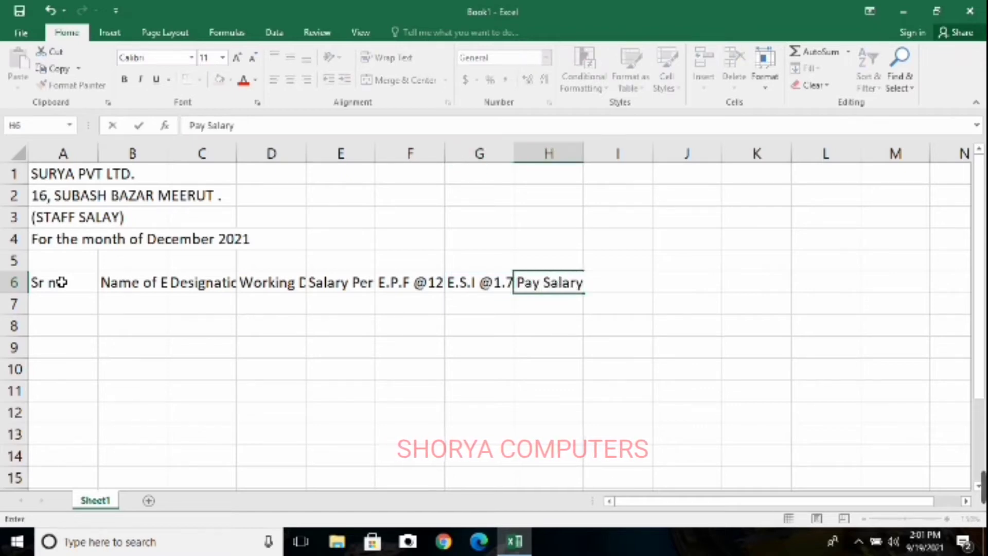
key("Return")
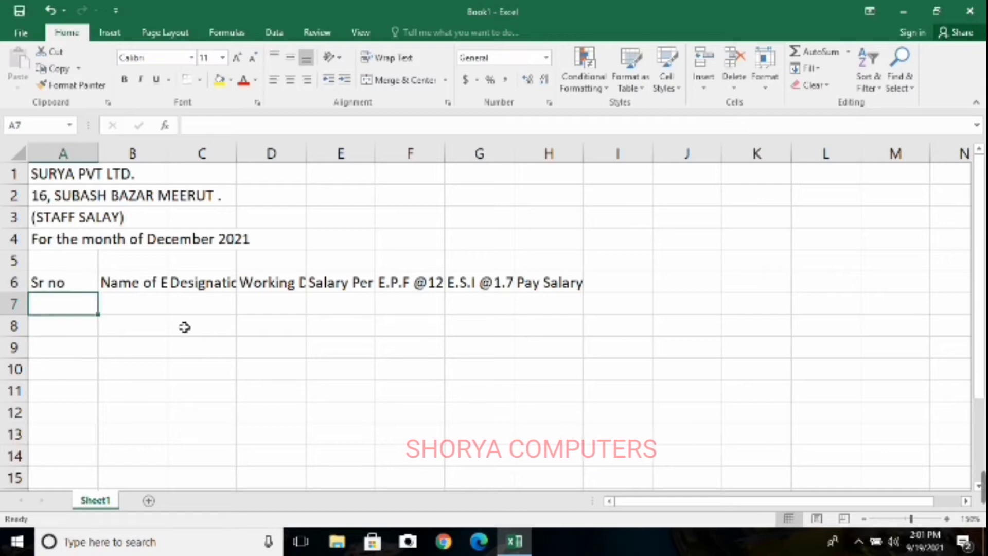
Wrap the text of the column headings in A6:H6 and narrow columns F and G to fit their headings
left_click_drag(73, 287, 584, 282)
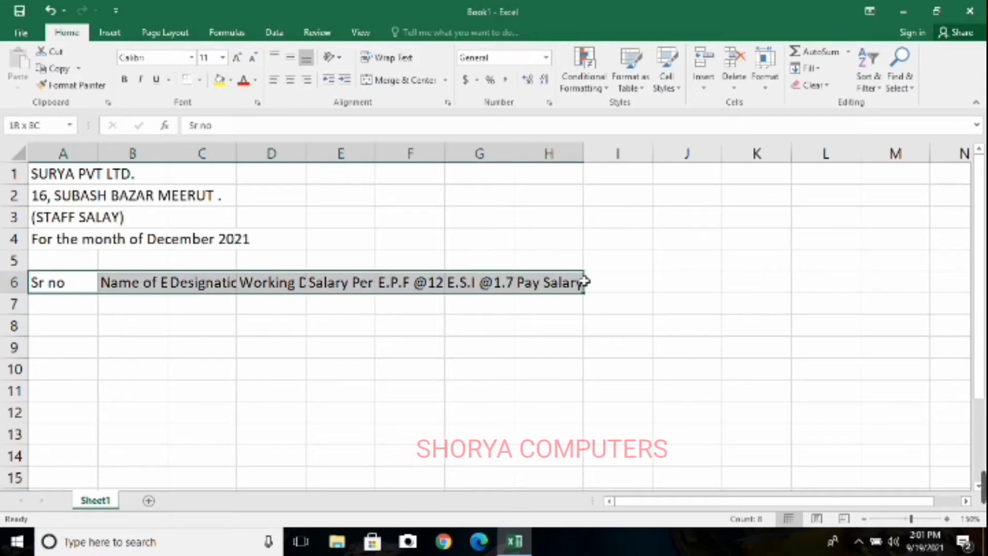
left_click(390, 58)
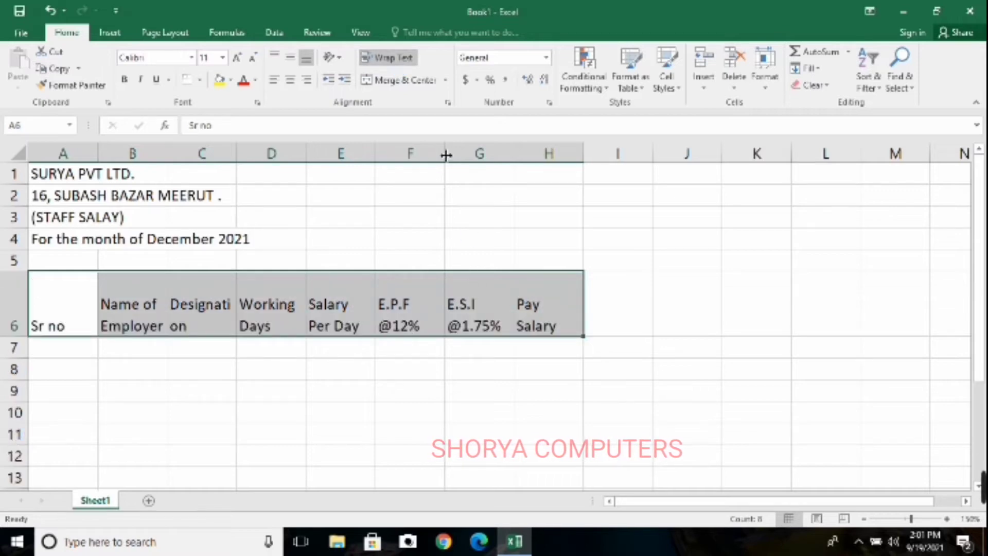
left_click_drag(445, 155, 428, 155)
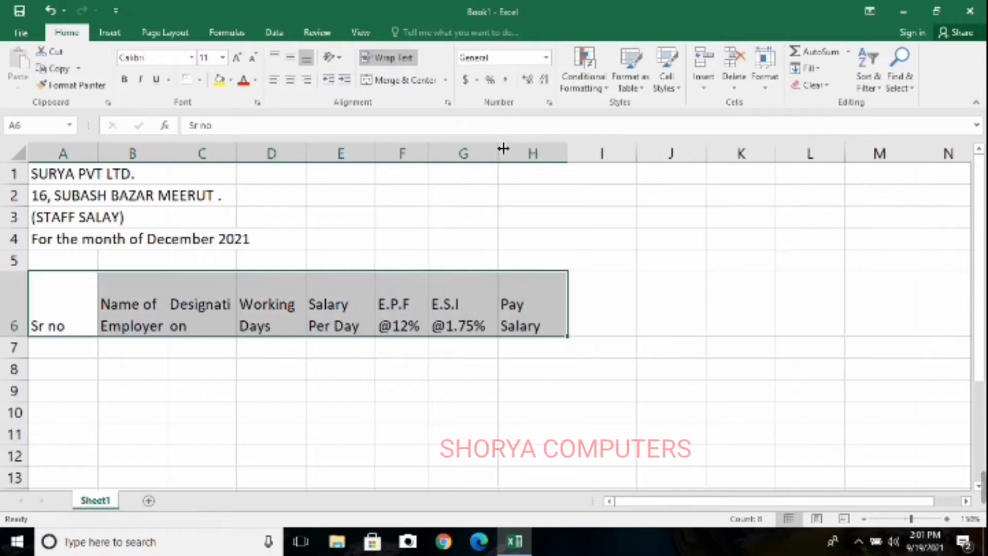
mouse_move(503, 149)
left_mouse_down()
mouse_move(480, 152)
mouse_move(491, 154)
left_mouse_up()
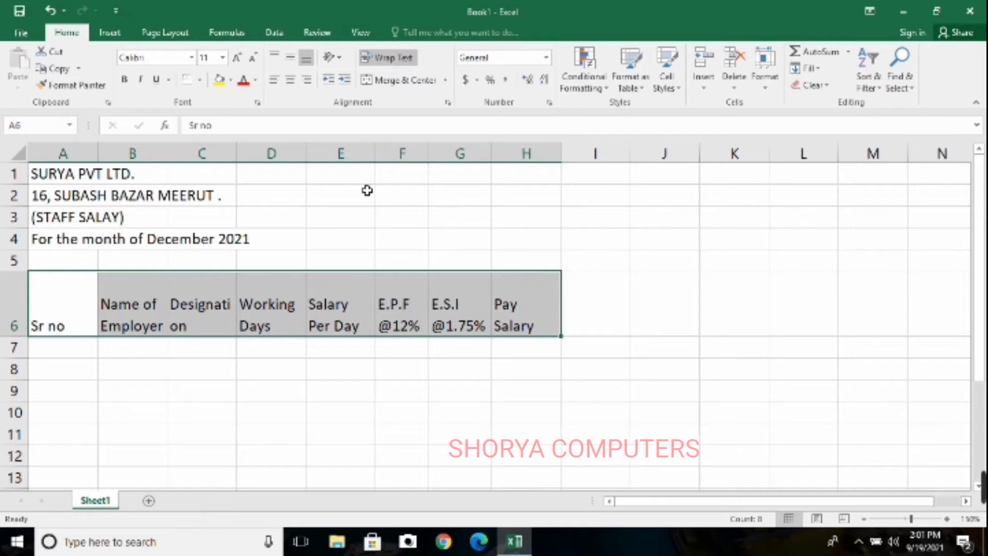
Widen column C so that "Designation" fits on one line, and reduce the height of row 6 to two text lines
left_click_drag(375, 153, 384, 159)
left_click_drag(237, 157, 259, 157)
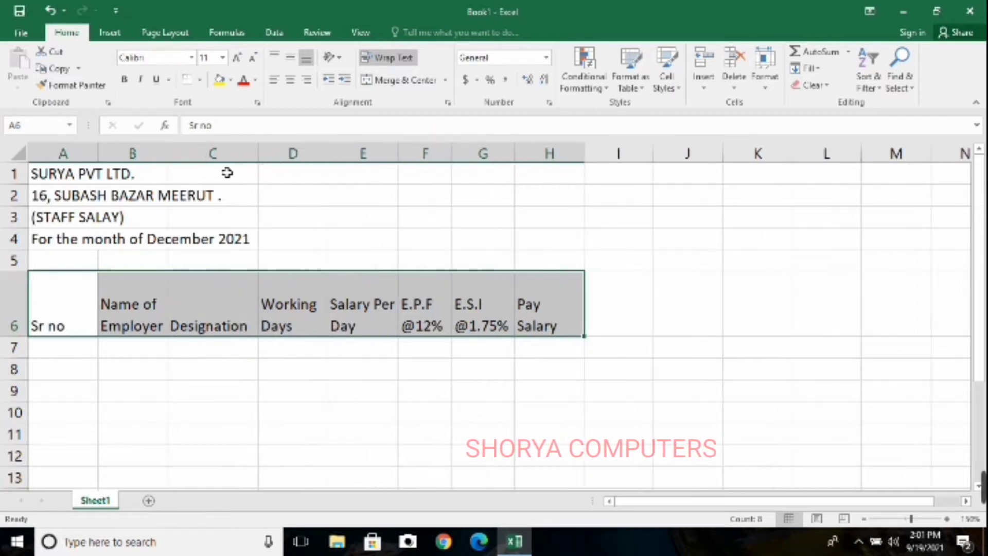
mouse_move(93, 154)
left_mouse_down()
mouse_move(111, 157)
mouse_move(96, 160)
left_mouse_up()
left_click(111, 157)
left_click(181, 238)
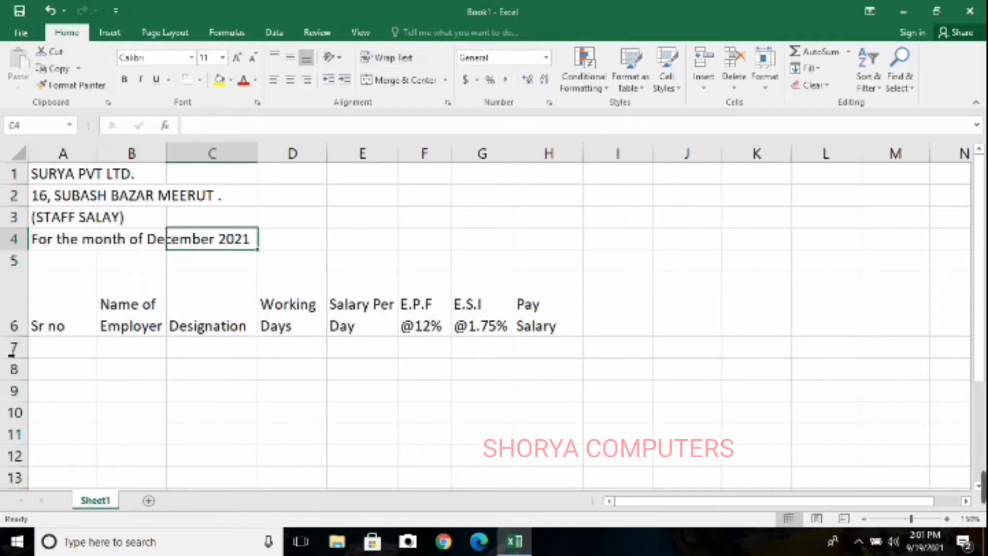
left_click_drag(25, 337, 13, 315)
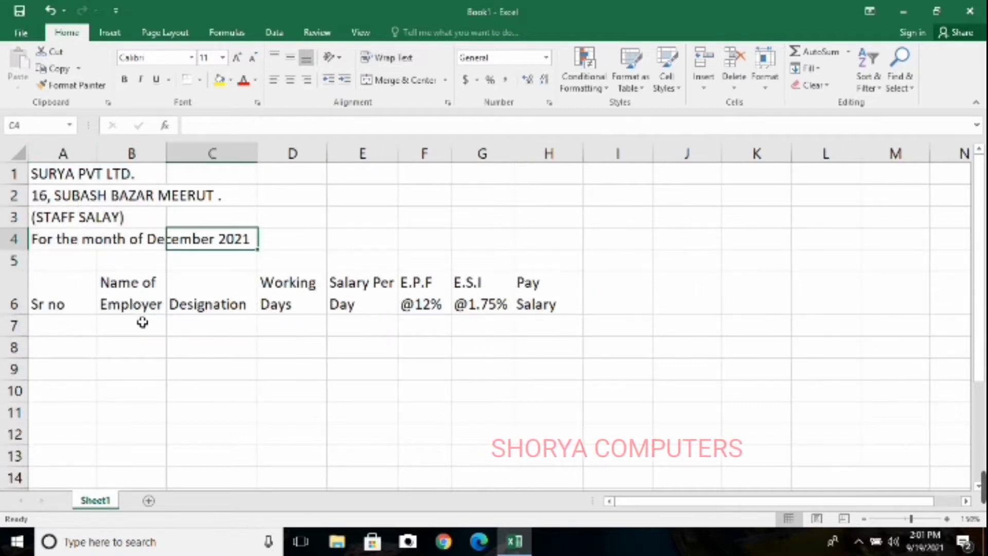
left_click(142, 322)
Merge the four title rows across columns A to H, one merged cell per row, and center their text
left_click_drag(77, 169, 529, 238)
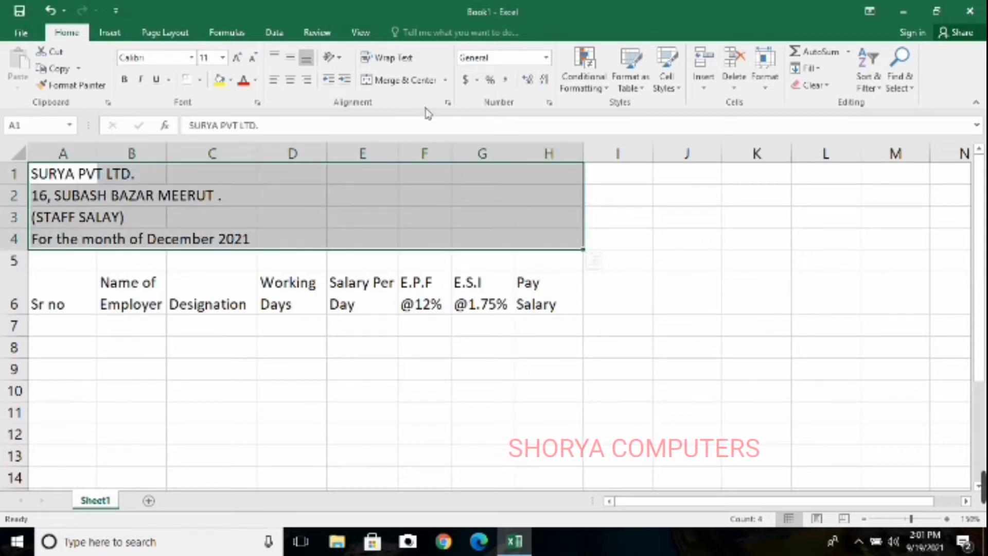
left_click(445, 80)
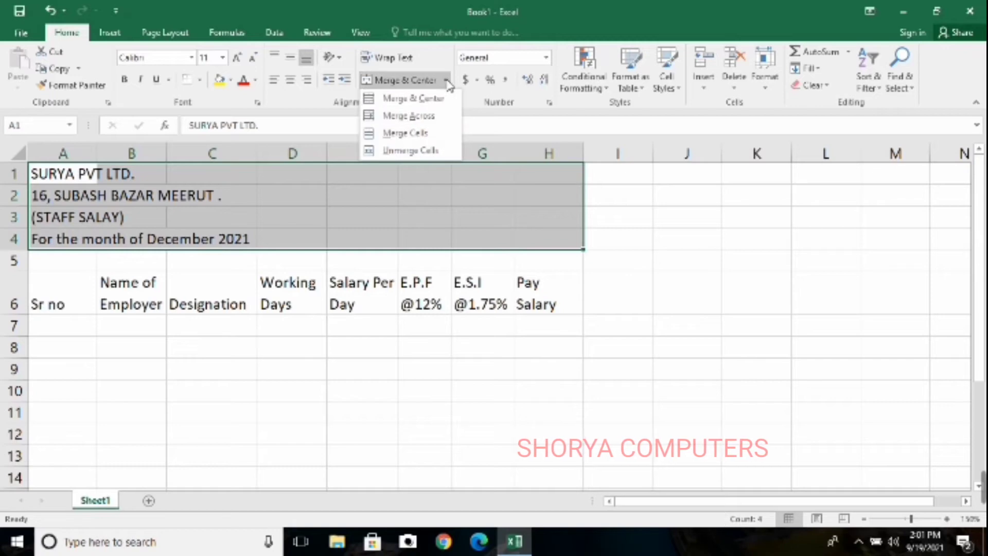
left_click(420, 117)
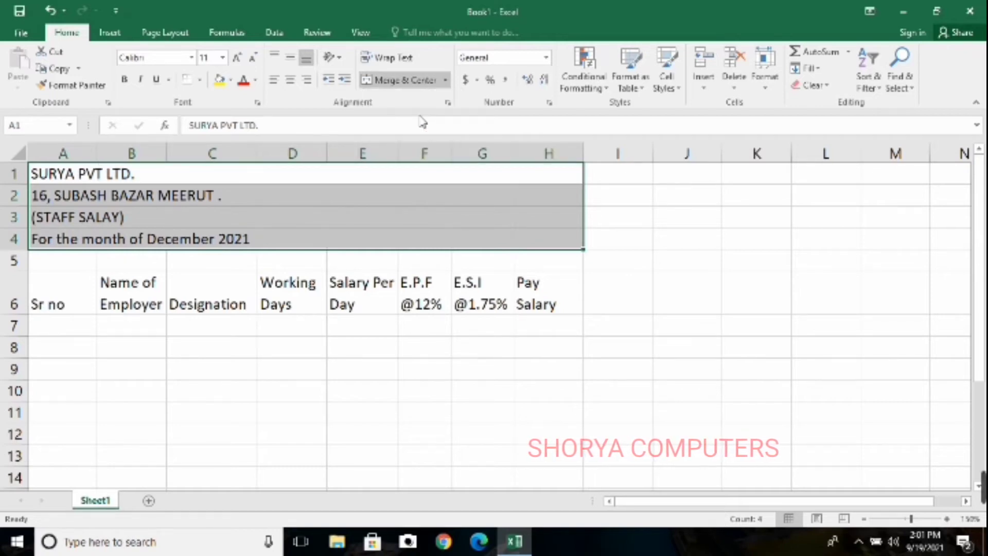
left_click(290, 79)
left_click_drag(401, 266, 360, 262)
Enlarge the company name in row 1 with a yellow fill, and fill the address line in row 2 with light gold
left_click(383, 178)
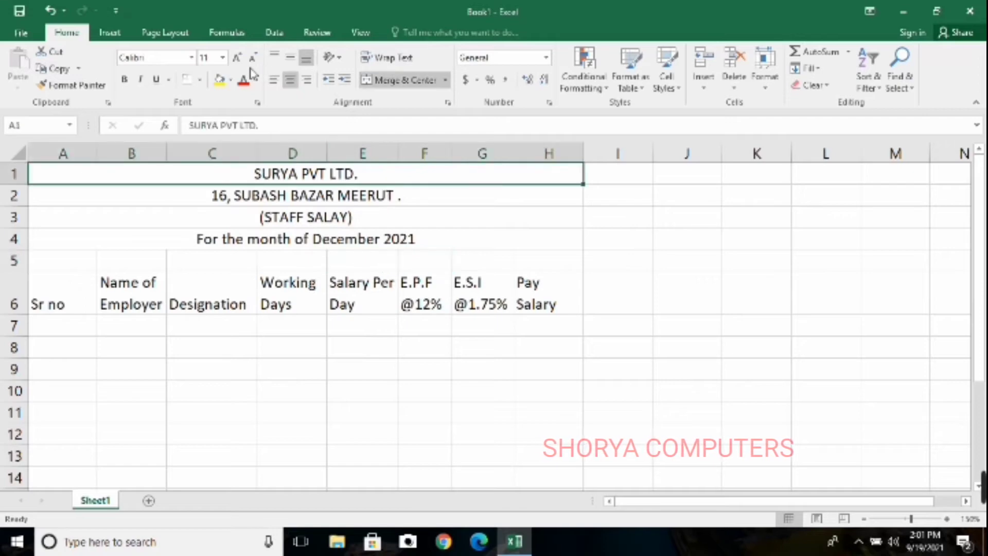
left_click(220, 80)
left_click(292, 201)
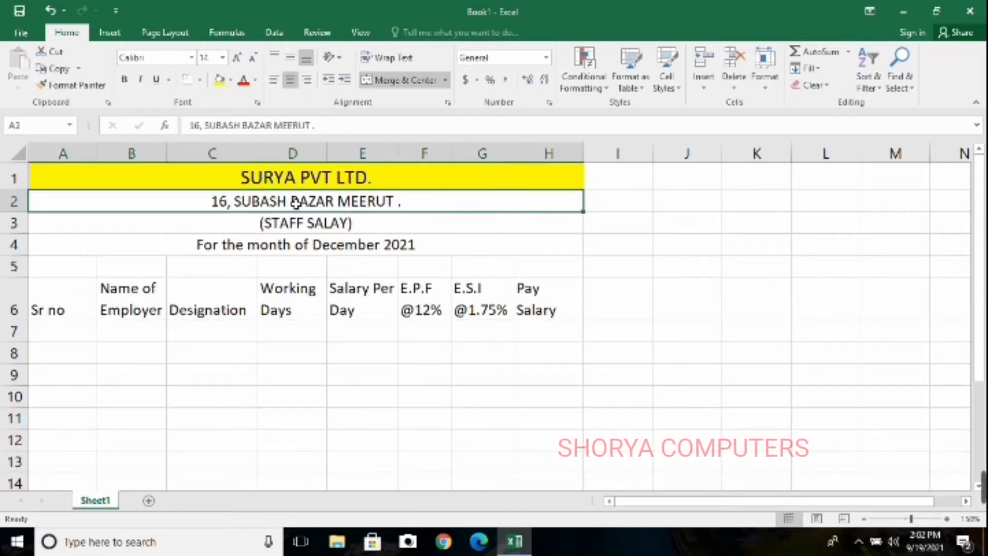
left_click(230, 80)
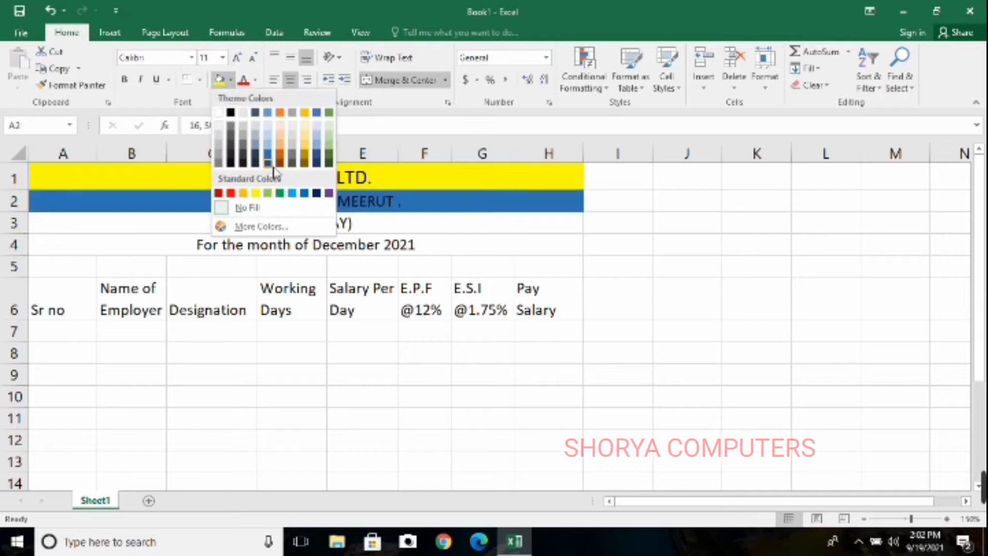
left_click(305, 136)
left_click(337, 221)
Fill the column heading cells A6:H6 with standard yellow
left_click(85, 305)
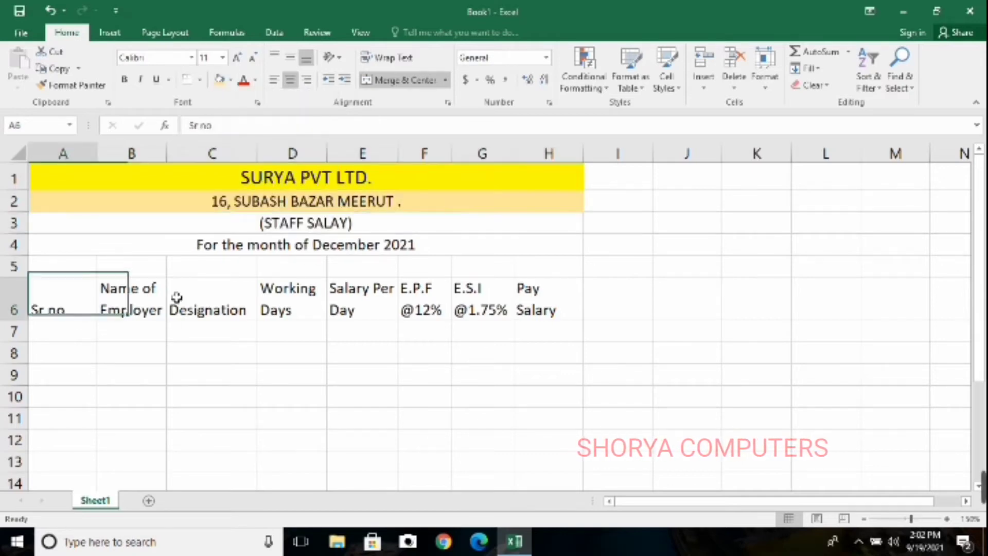
left_click_drag(176, 297, 547, 281)
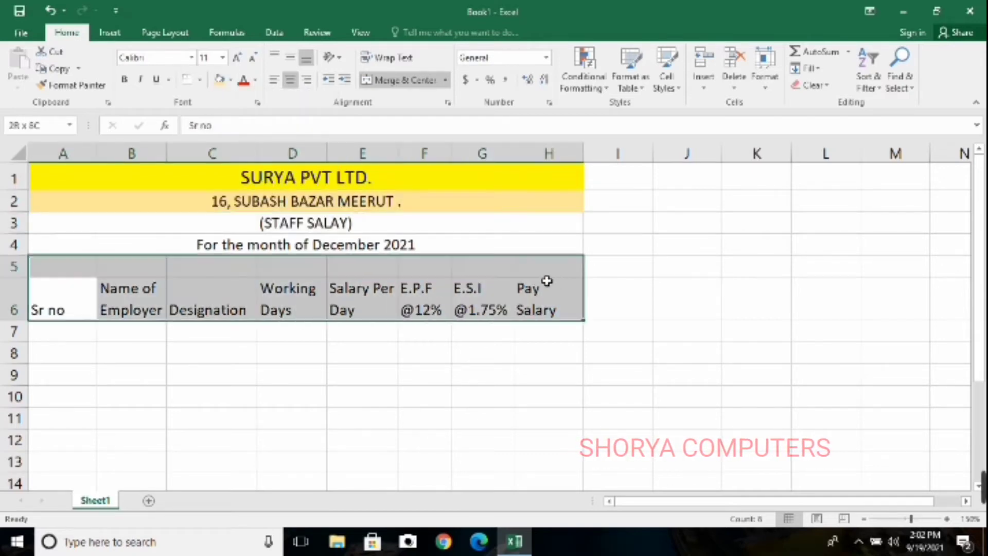
left_click(231, 80)
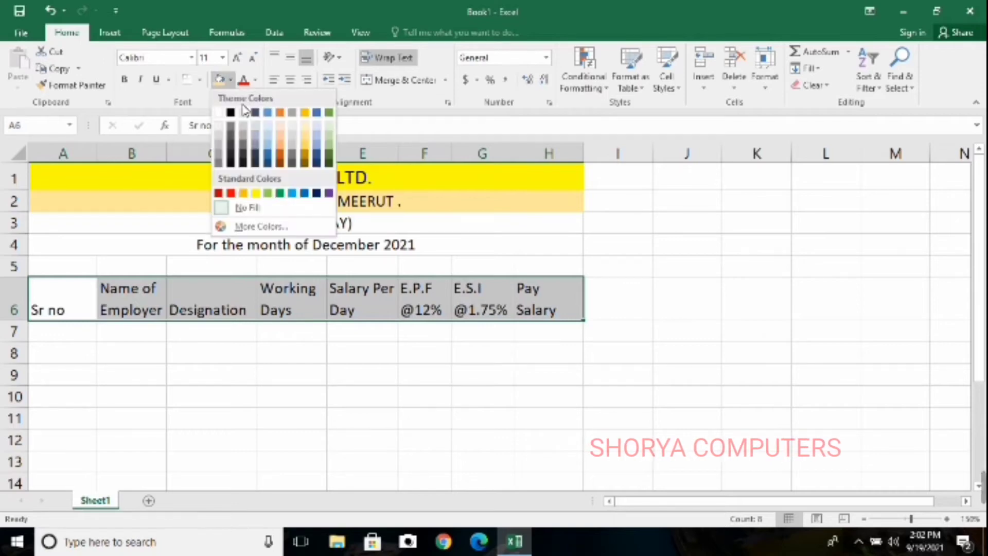
left_click(255, 192)
Fill the "For the month of December 2021" row with light blue
left_click(277, 250)
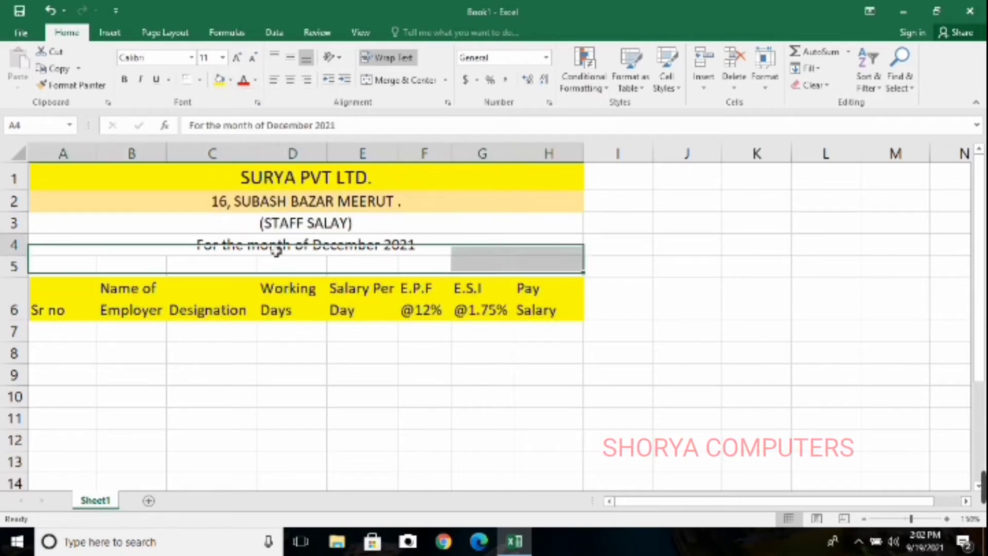
left_click(231, 80)
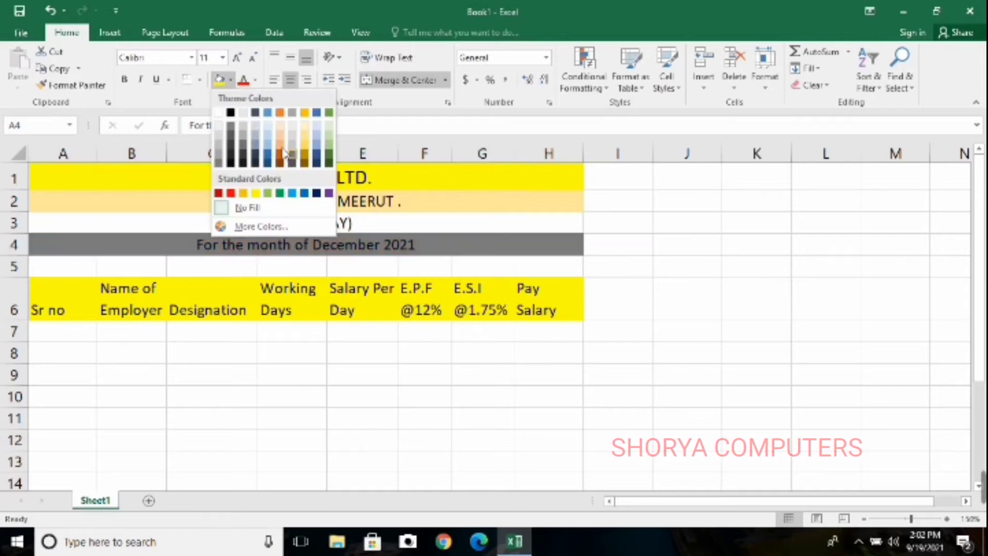
left_click(268, 131)
left_click(406, 340)
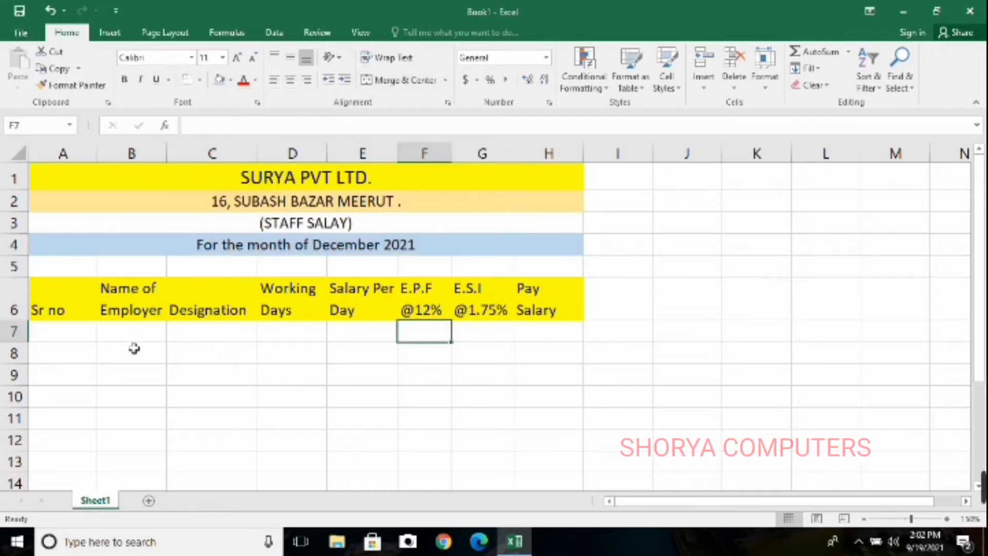
Number the employee rows 1 to 5 in cells A7:A11 of the Sr no column, extending the series from its first values
left_click(81, 337)
type("1")
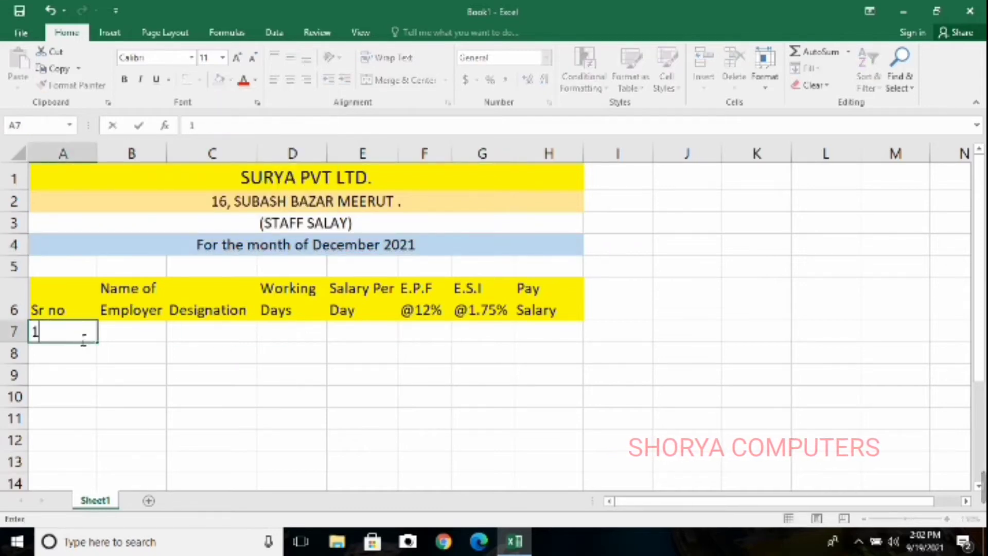
key("Return")
type("2.")
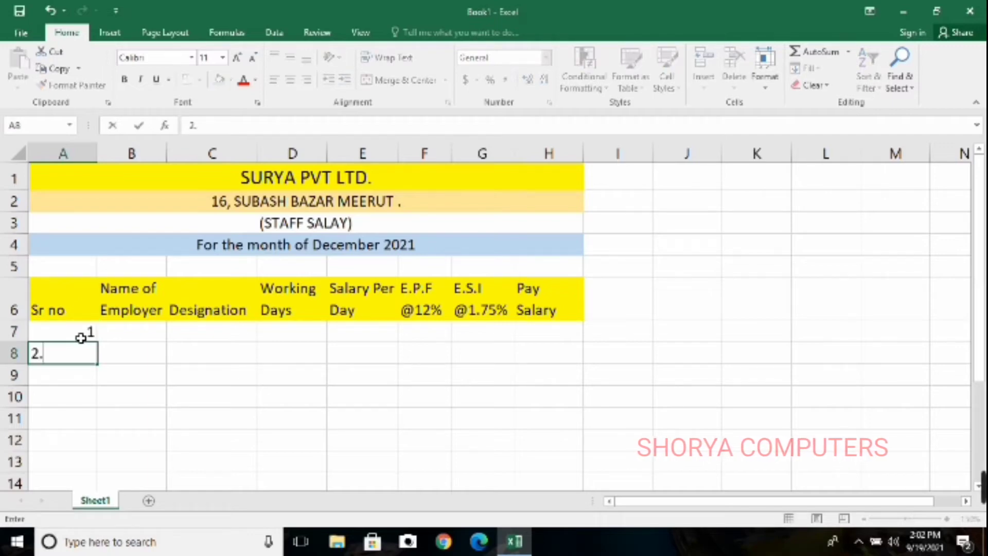
left_click(201, 445)
left_click_drag(91, 336, 89, 250)
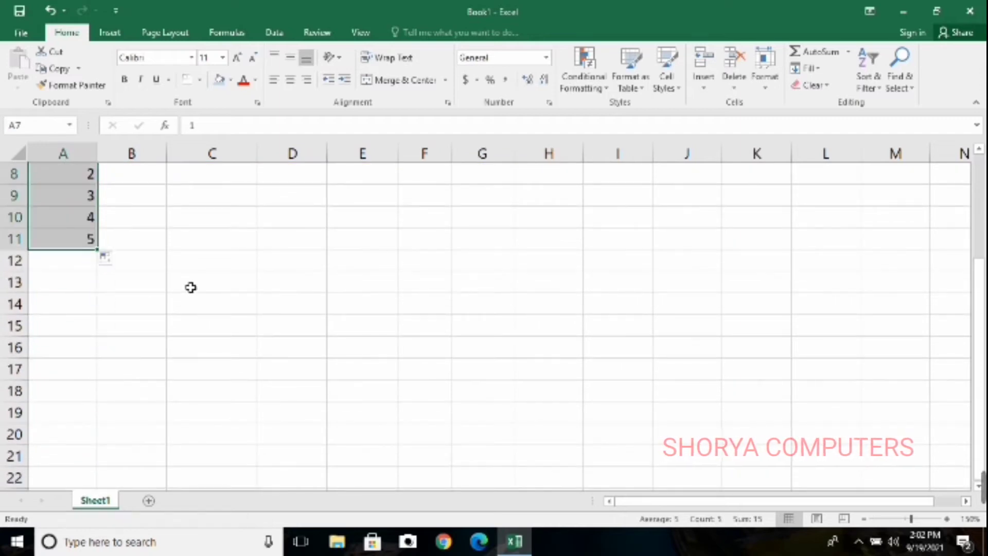
Apply all borders to the salary table range A6:H12
scroll(190, 287, "up", 3)
left_click(174, 351)
left_click_drag(81, 301, 540, 441)
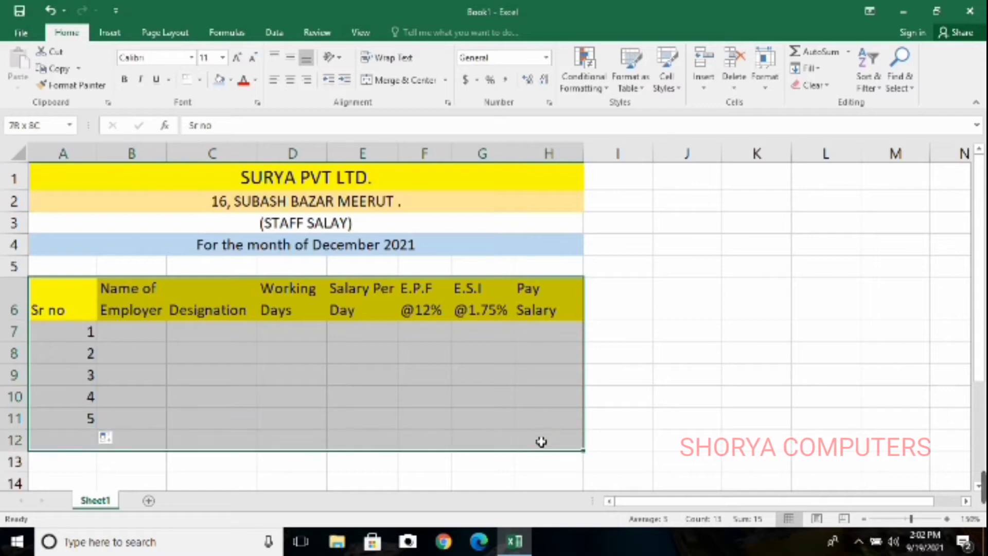
left_click(199, 79)
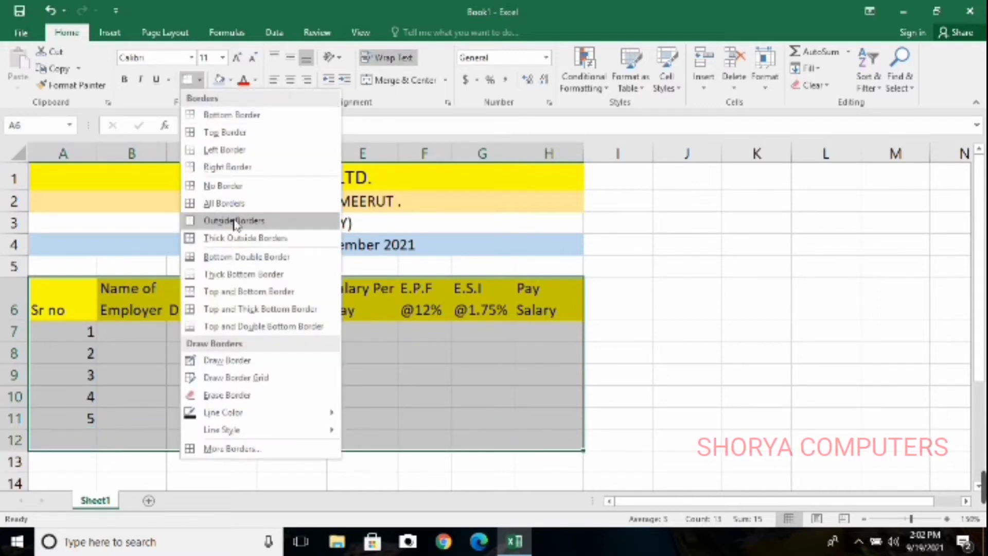
left_click(245, 206)
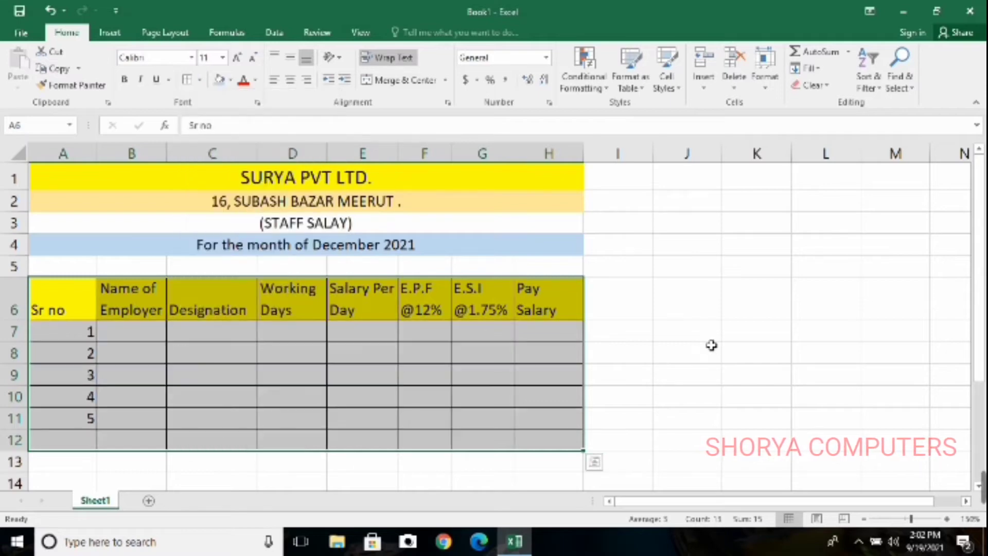
left_click(712, 342)
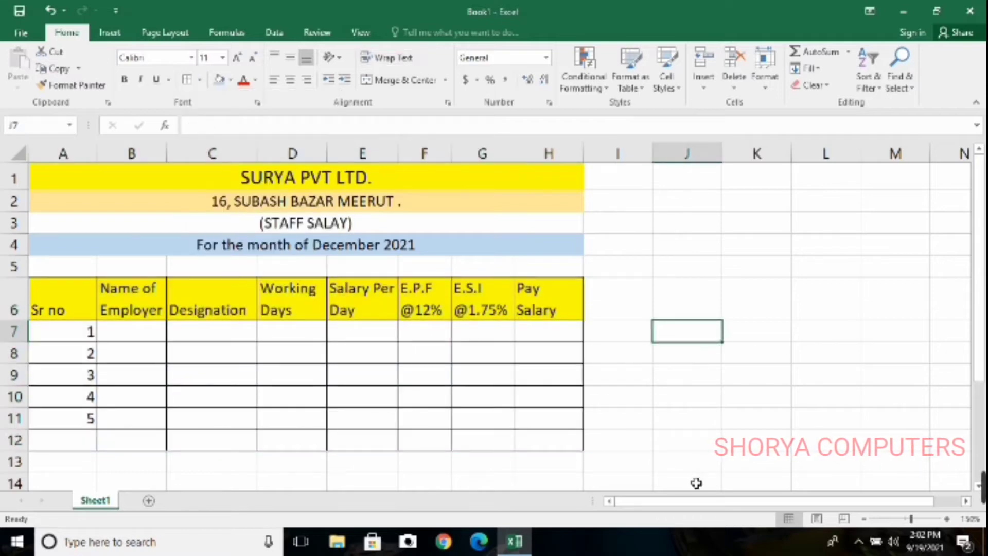
left_click_drag(696, 483, 65, 26)
left_click(240, 208)
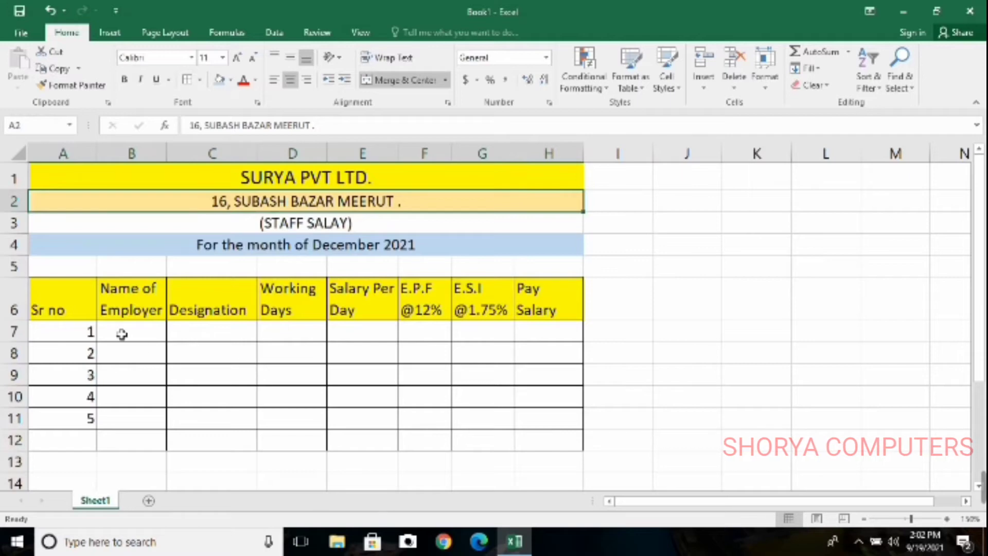
Widen column B slightly so the Name of Employer column has room for full names
left_click(160, 337)
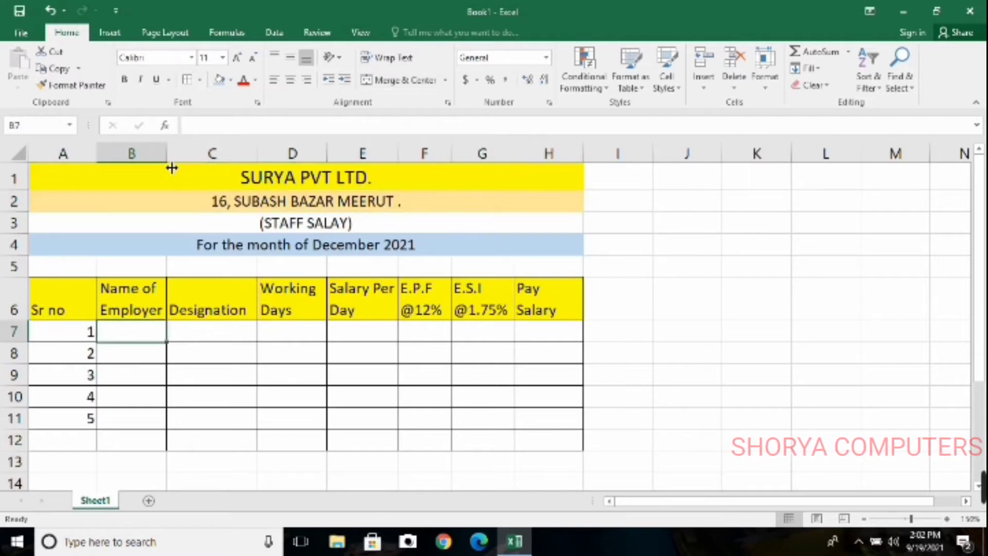
left_click_drag(168, 161, 188, 162)
left_click(187, 249)
Enter the first employee's full name in B7 and the designation "Manger" in C7
left_click(157, 338)
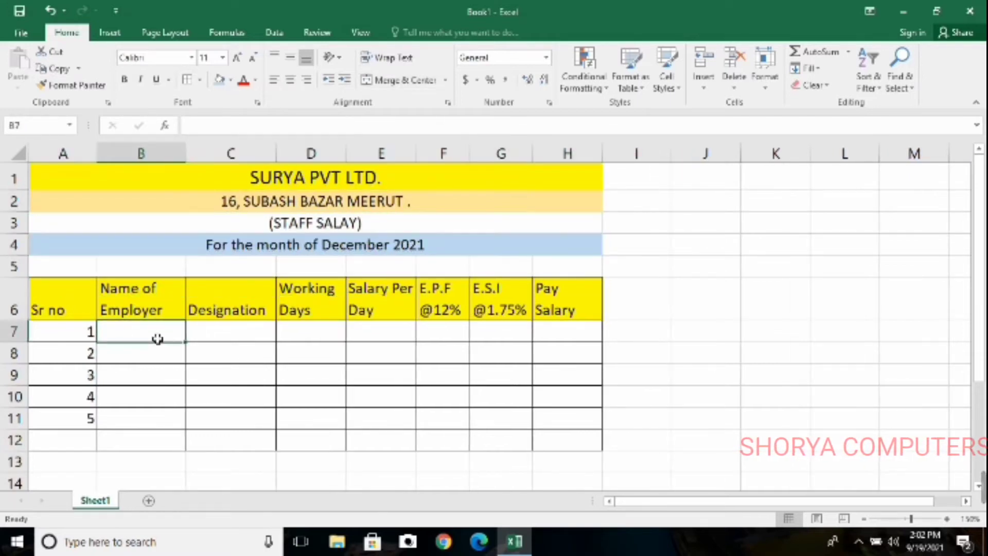
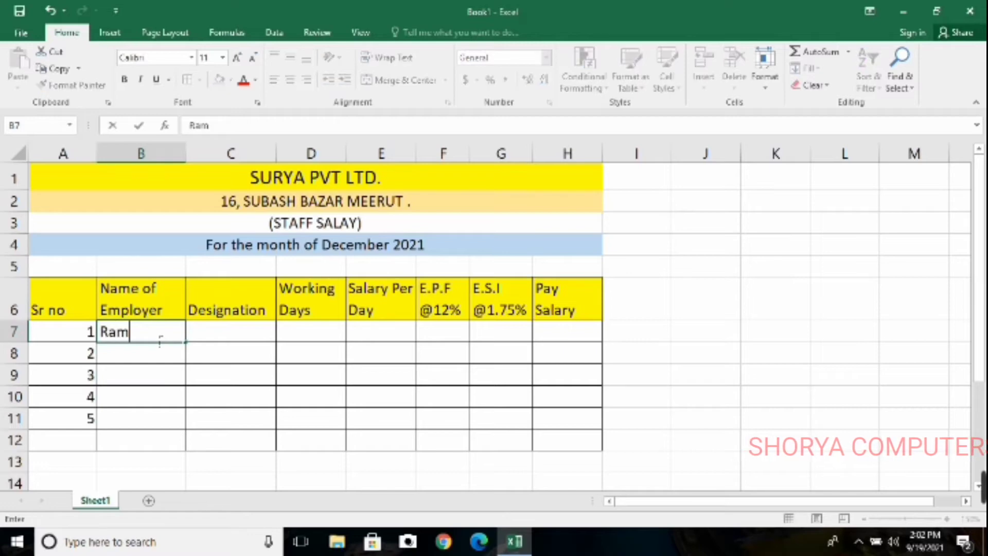
key("Tab")
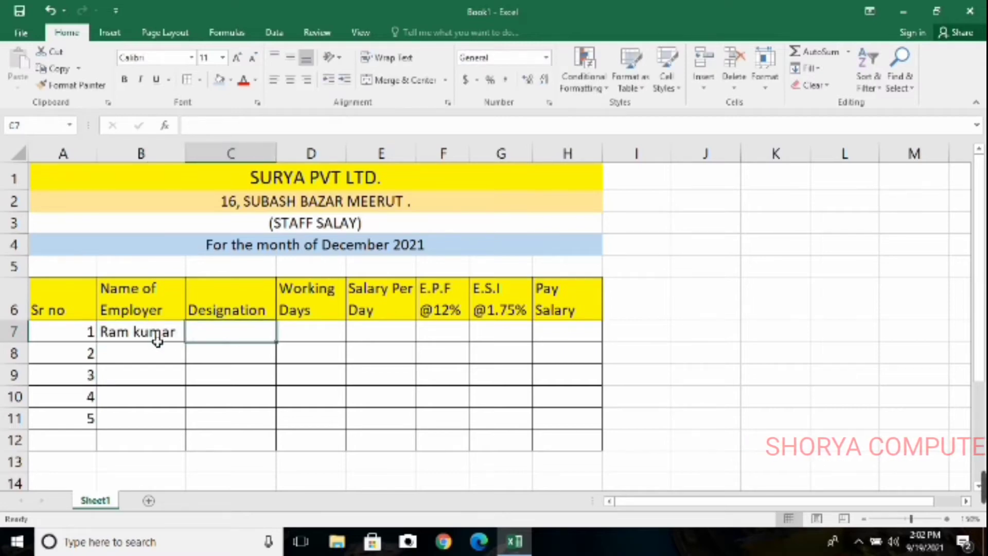
type("Manger")
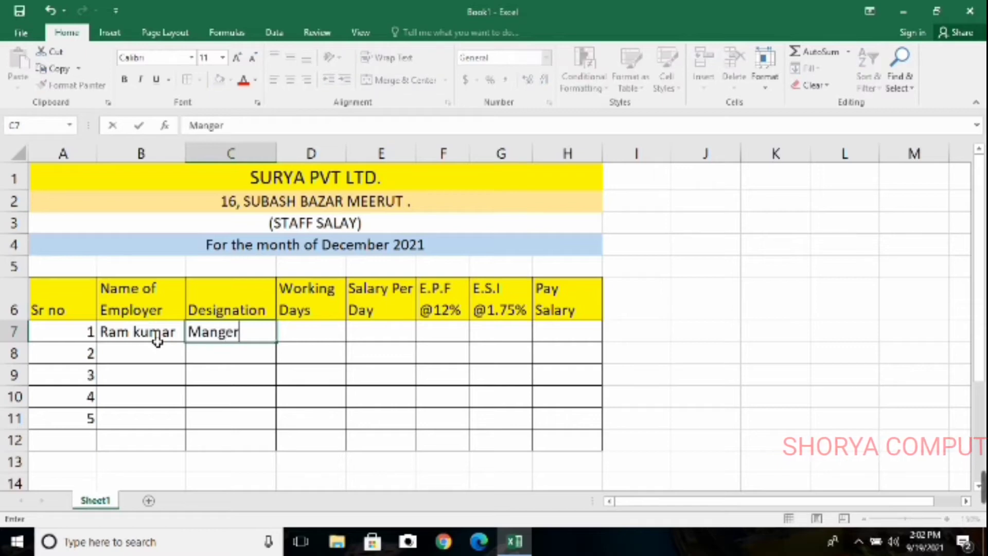
key("Tab")
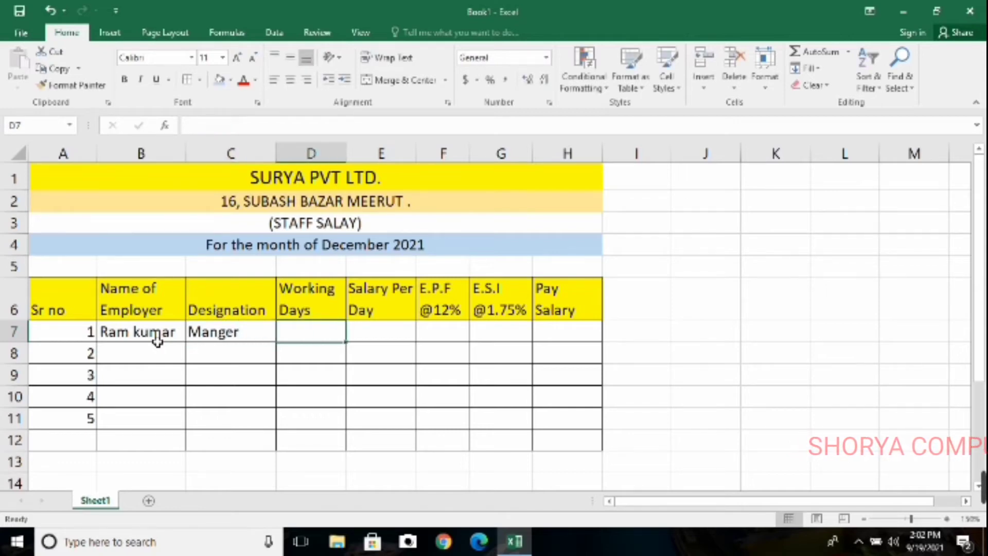
Enter 26 working days in D7 and a salary per day of 500 in E7 for the first employee
type("26")
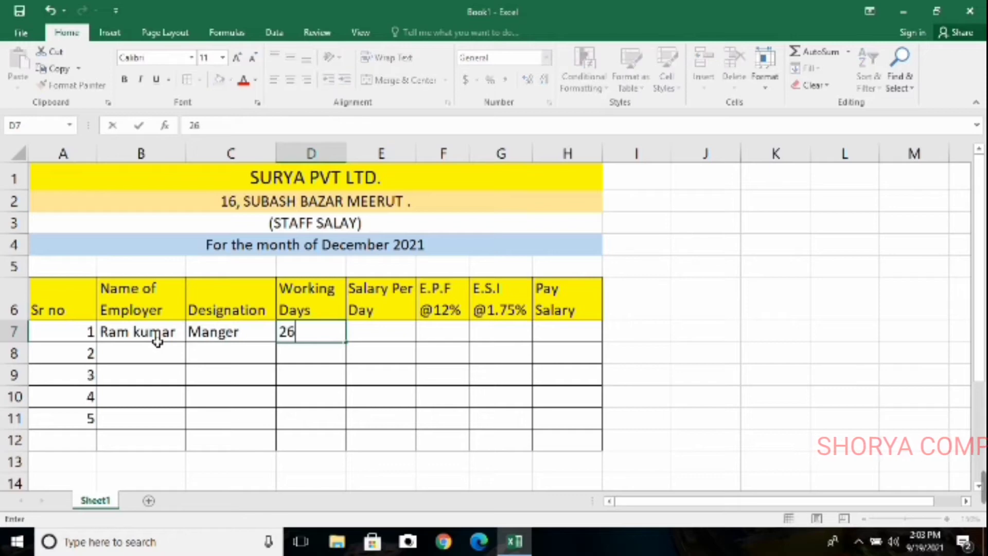
key("Tab")
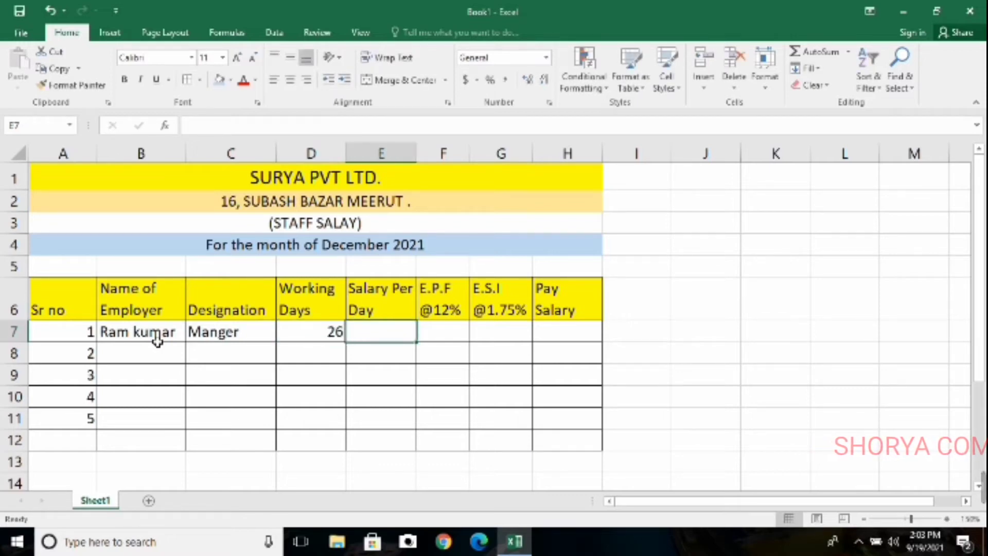
type("5000")
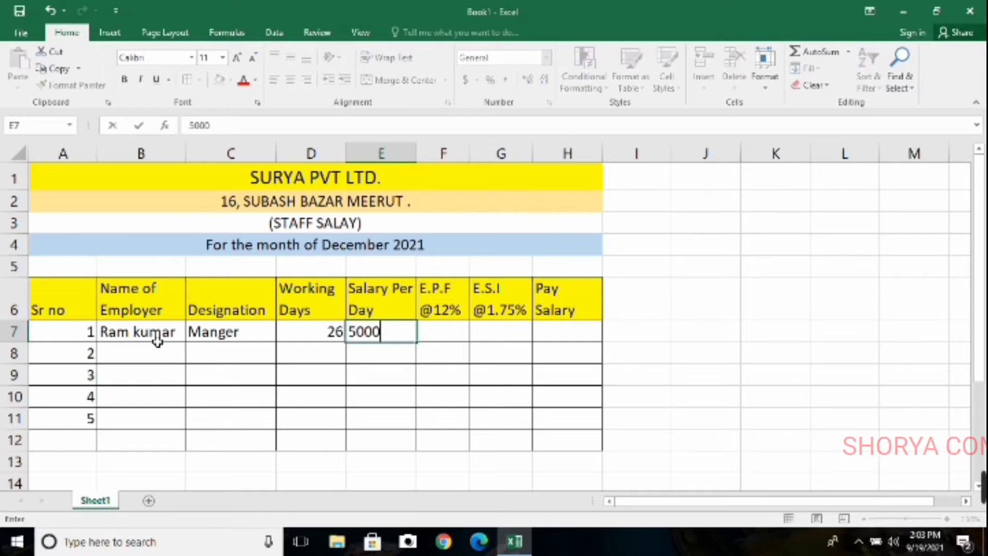
key("BackSpace")
key("Return")
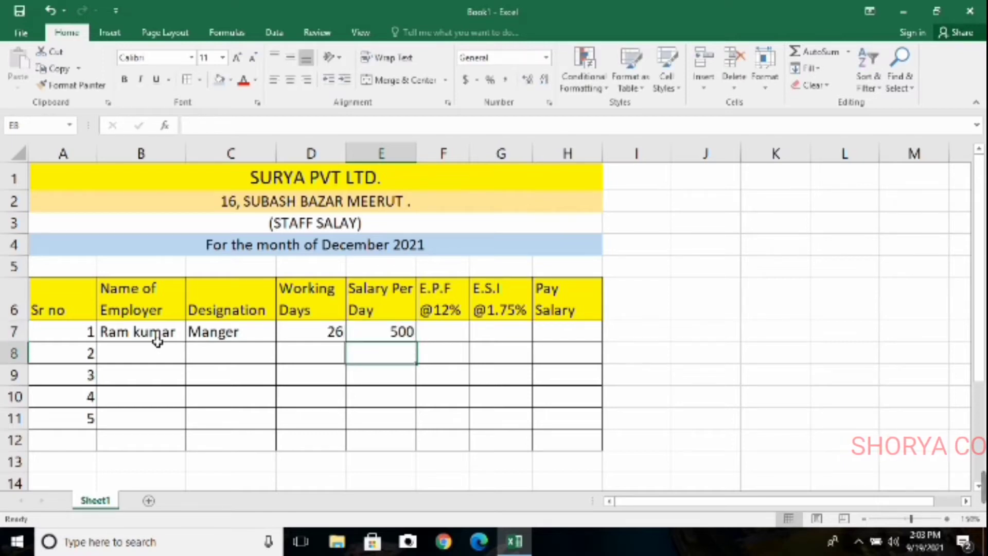
key("Left")
key("Right")
key("Right")
key("Right")
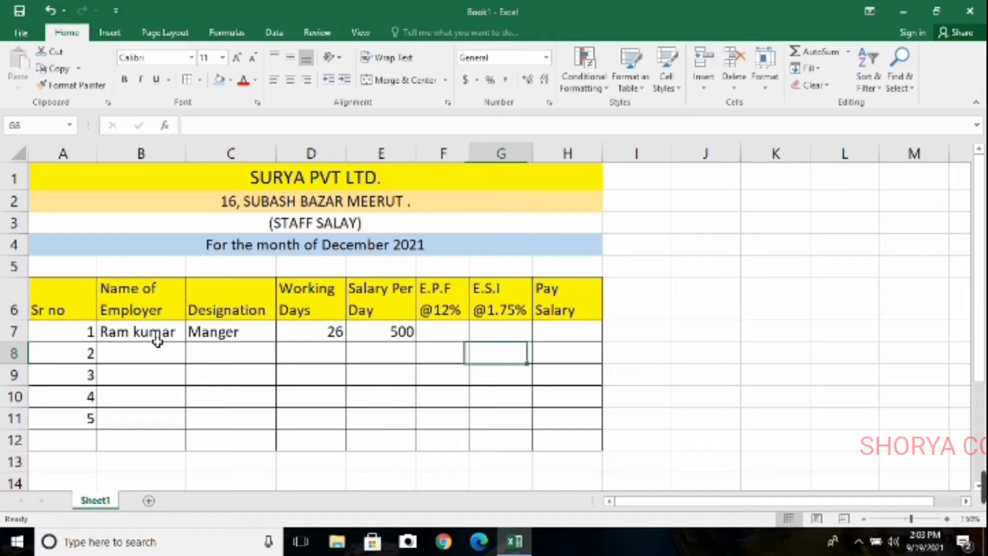
key("Up")
key("Up")
key("Up")
key("Up")
key("Up")
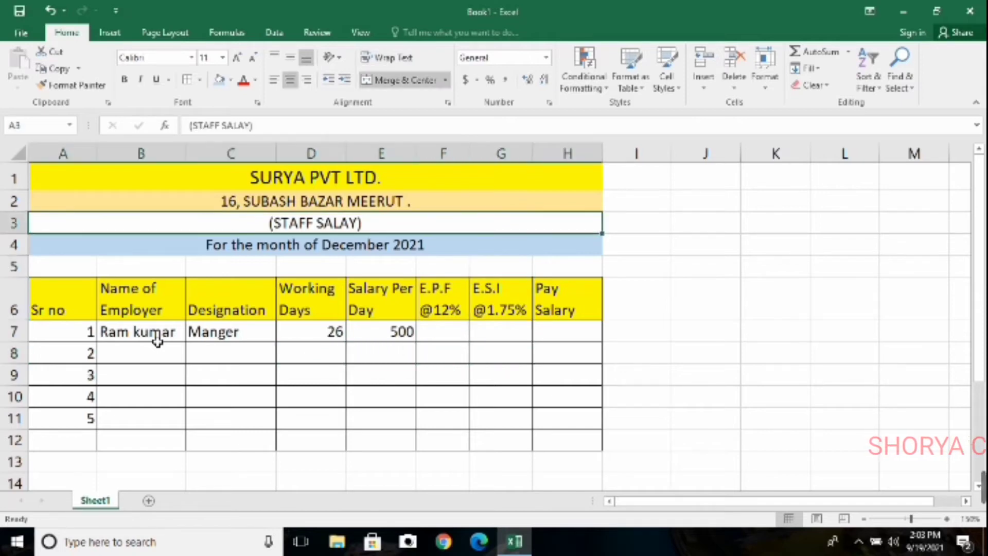
left_click(387, 420)
left_click(455, 350)
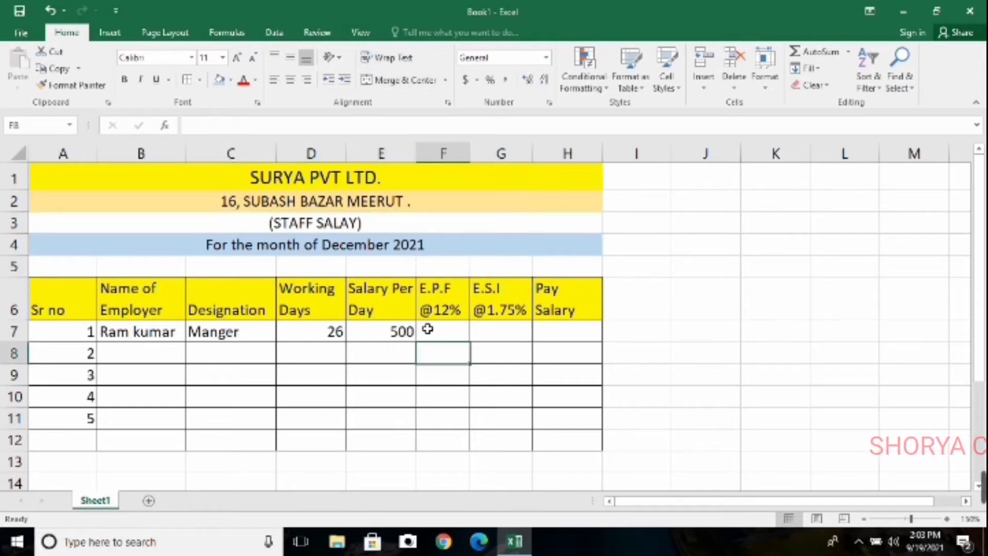
left_click(457, 170)
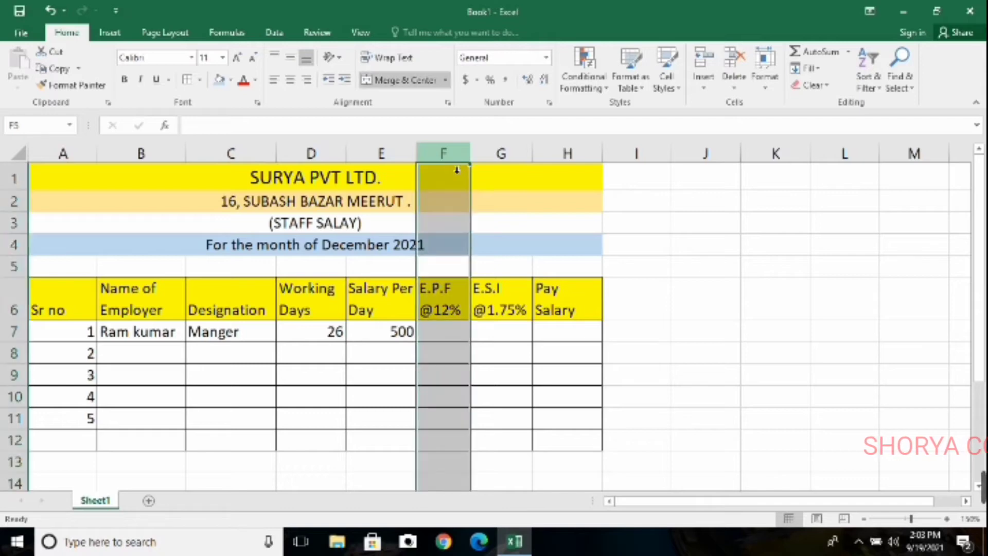
key("ctrl+shift+plus")
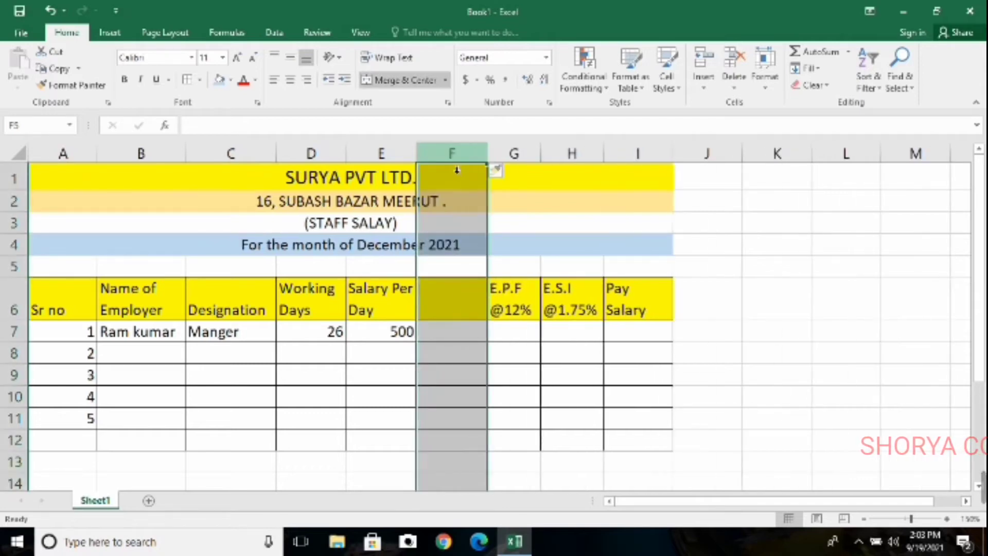
left_click(454, 305)
type("T")
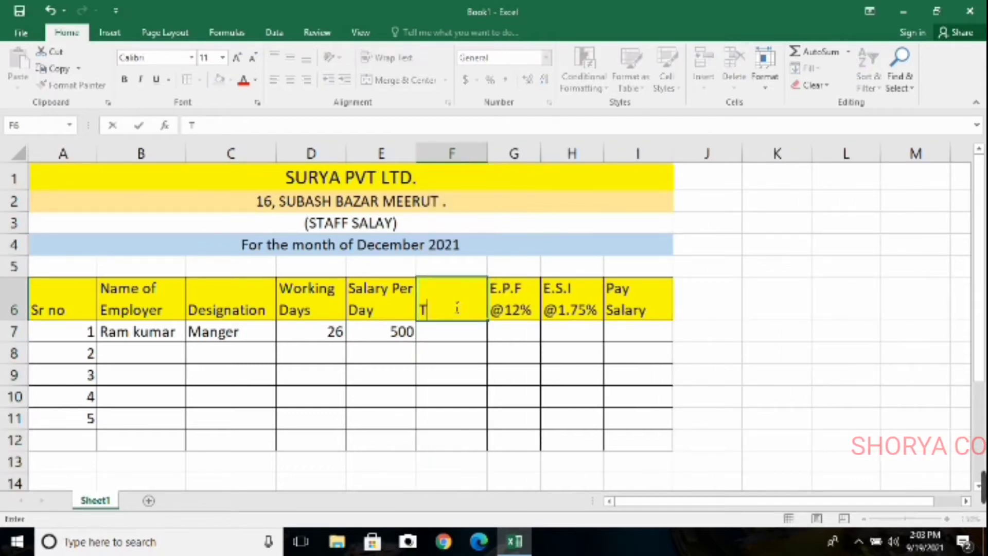
type("otal")
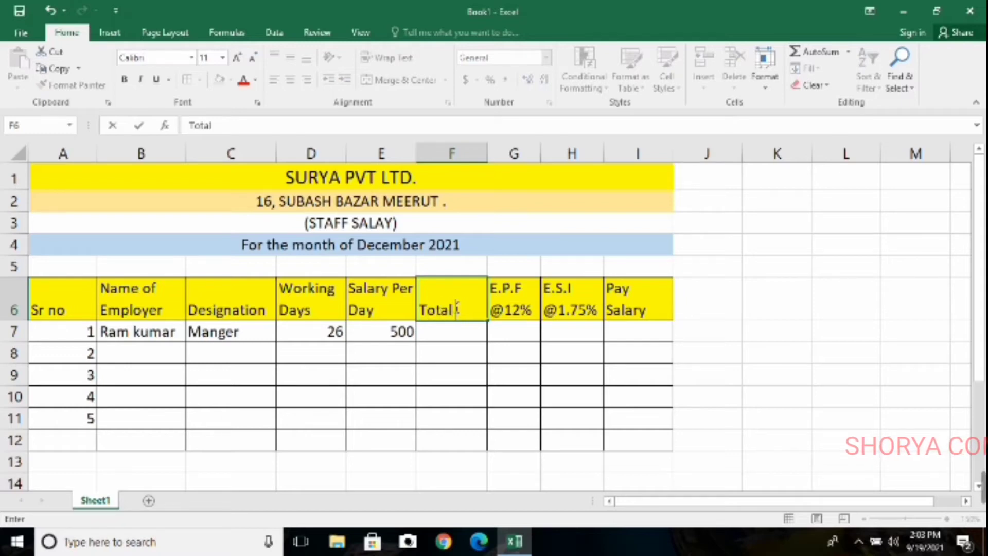
type(" Salary")
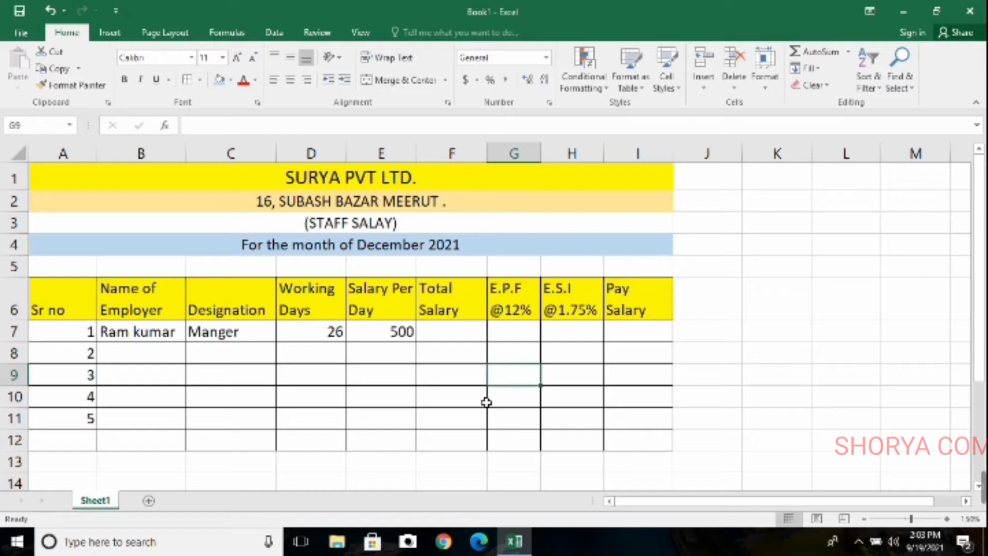
left_click(450, 317)
left_click(452, 335)
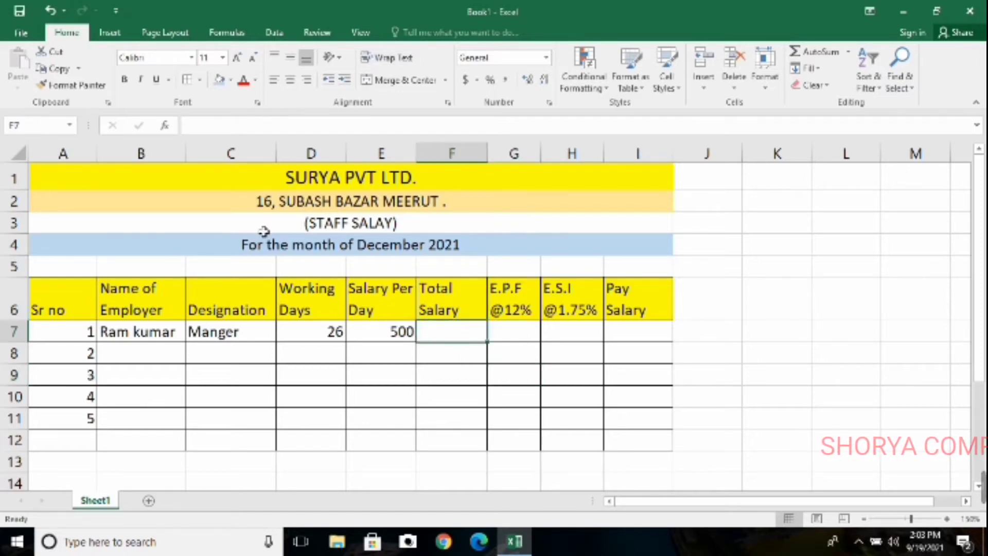
left_click_drag(343, 181, 671, 420)
left_click(882, 308)
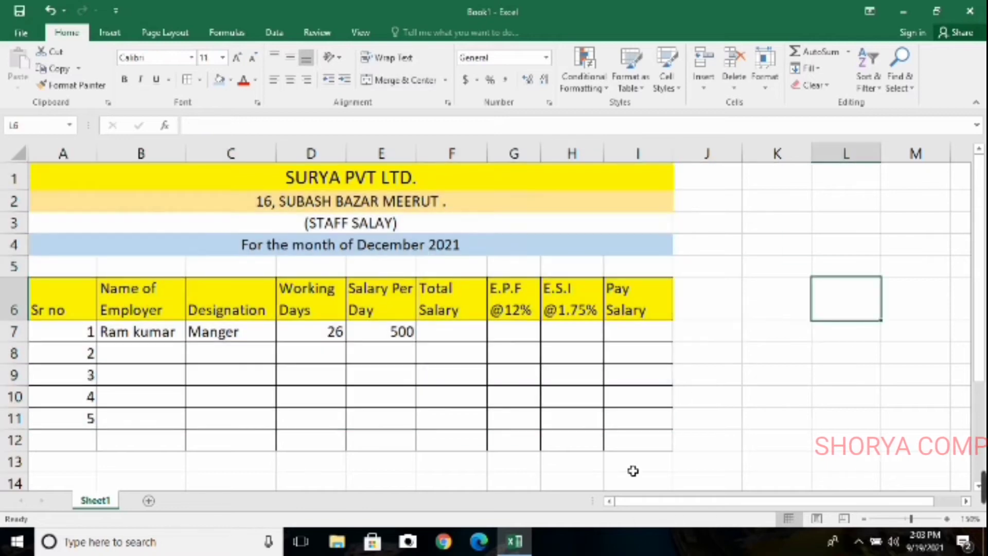
left_click_drag(694, 469, 6, 110)
left_click(526, 369)
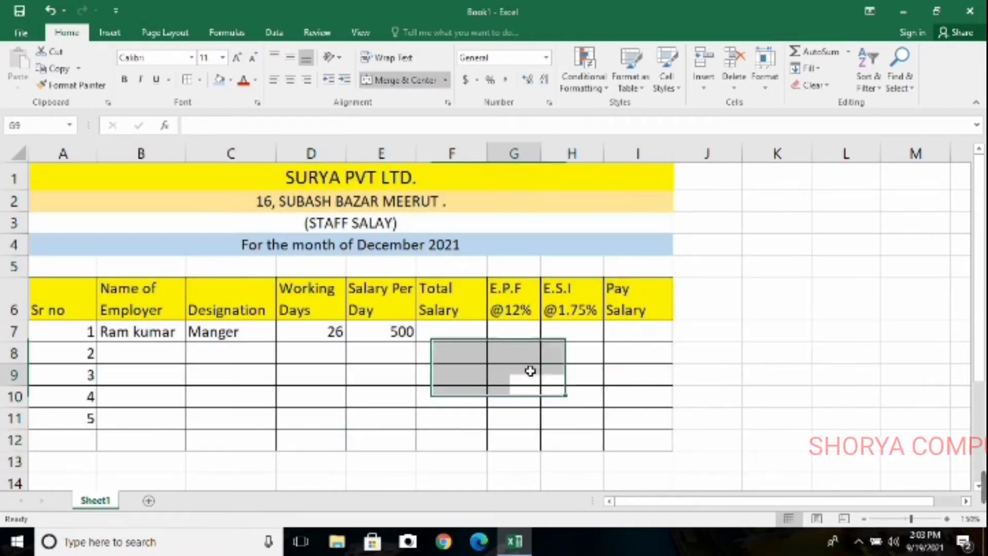
left_click_drag(701, 469, 3, 75)
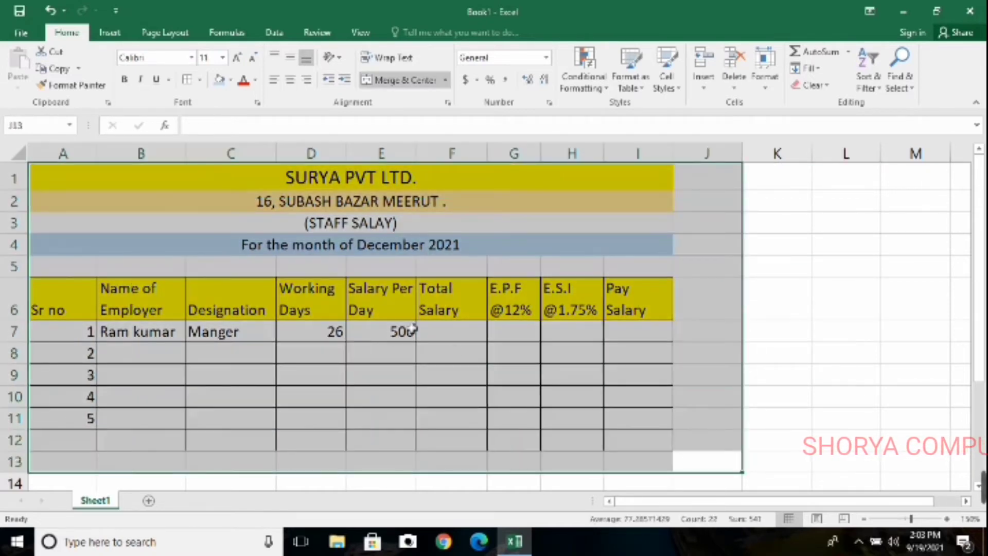
left_click(511, 372)
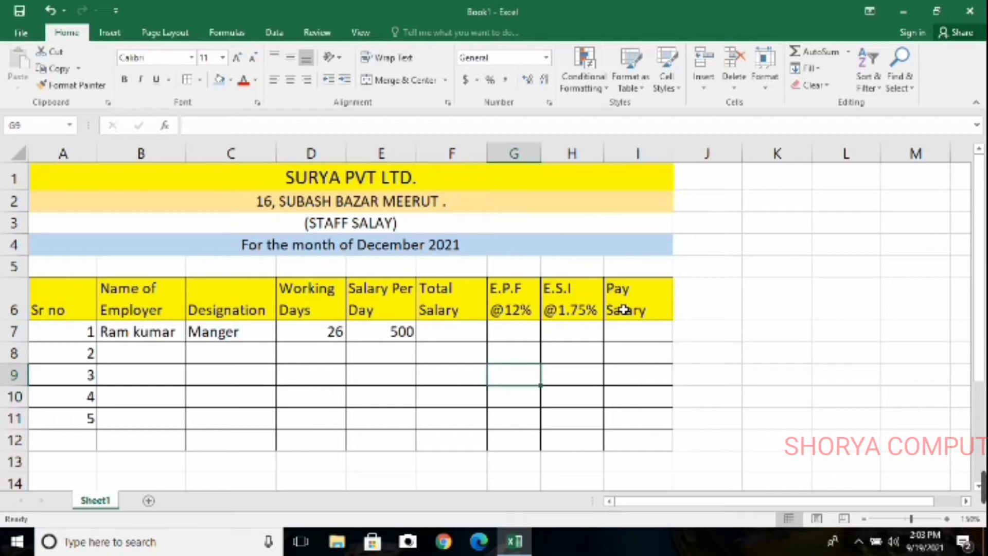
Review the Name of Employer, Designation and Working Days columns of the salary table
left_click(224, 383)
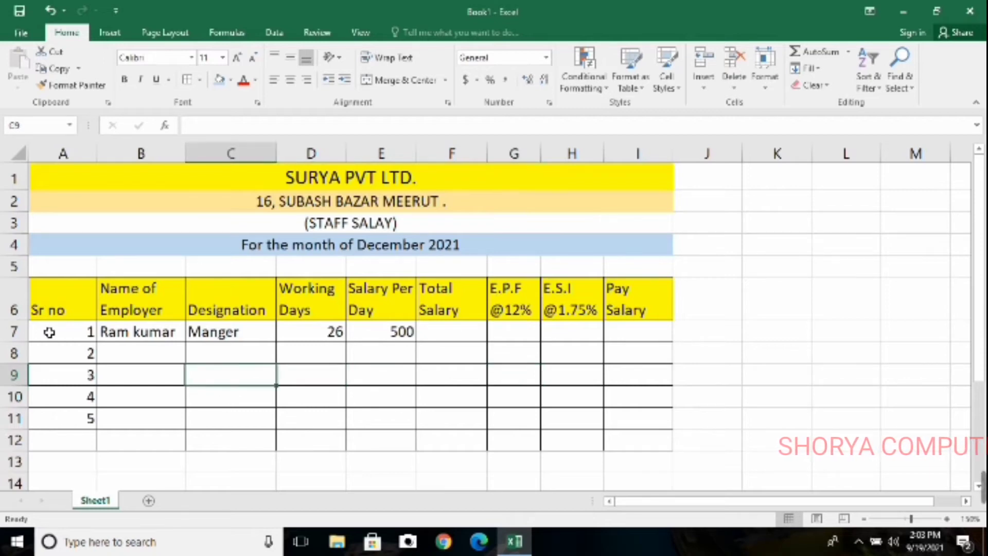
left_click(160, 293)
left_click_drag(161, 294, 163, 371)
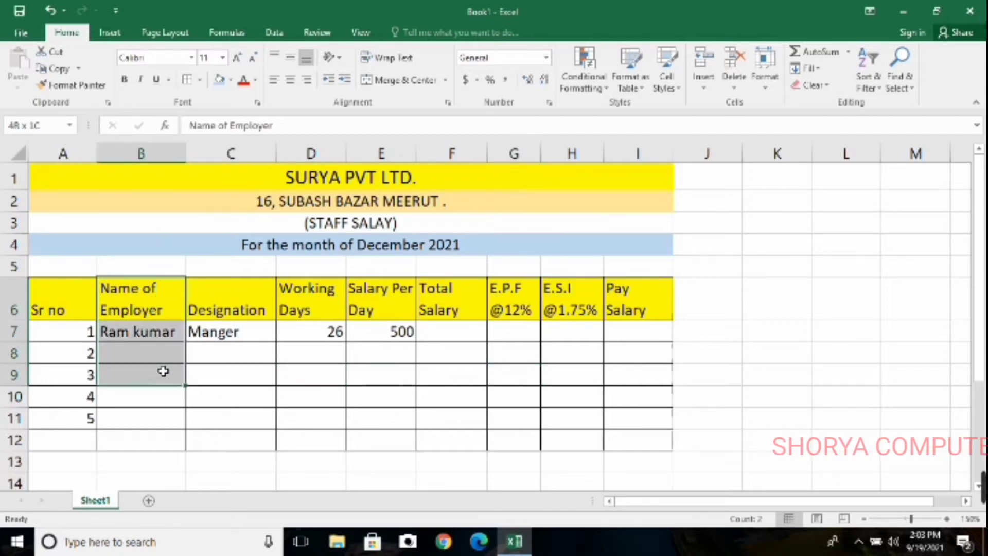
left_click(269, 375)
left_click_drag(160, 302, 172, 392)
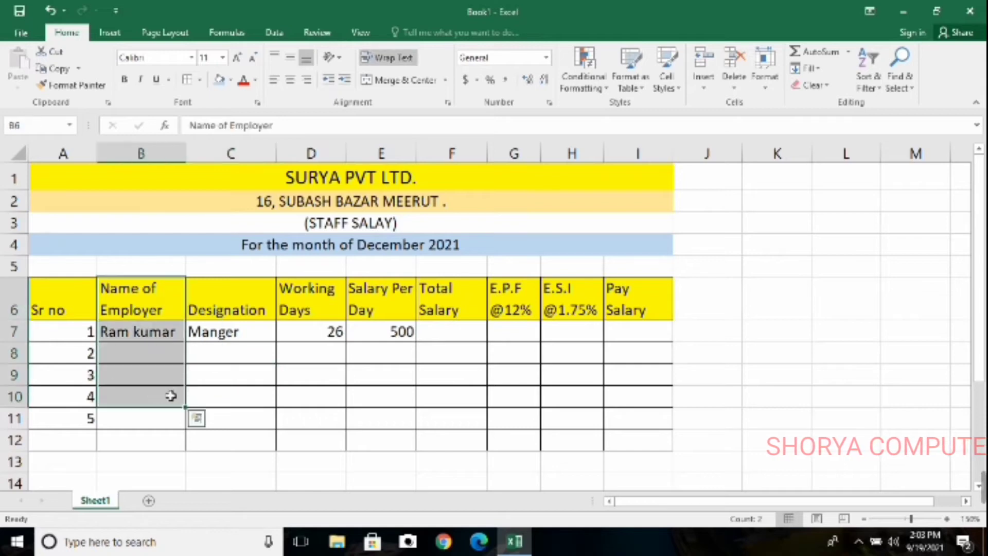
left_click(224, 393)
left_click_drag(252, 296, 254, 385)
left_click_drag(249, 355, 140, 336)
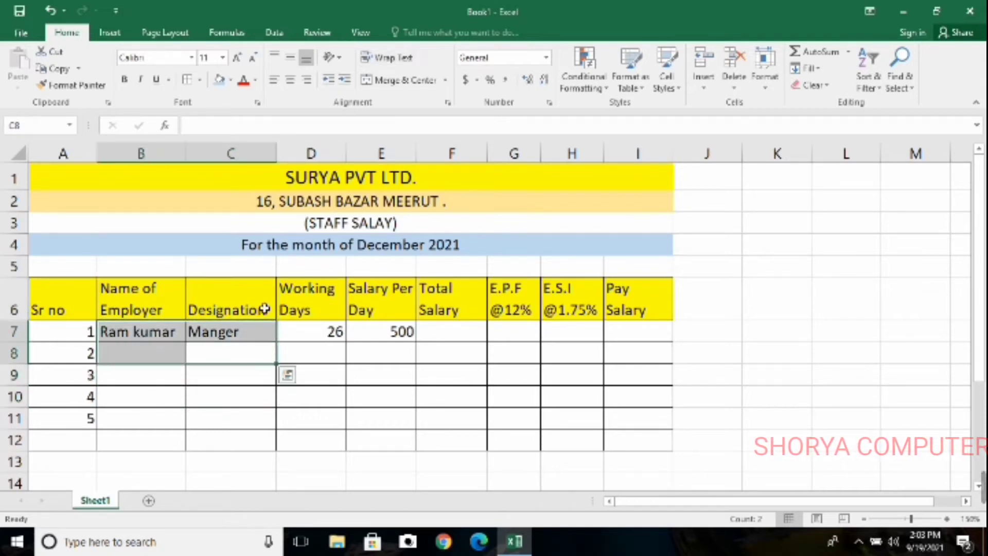
left_click_drag(288, 307, 314, 381)
left_click(386, 383)
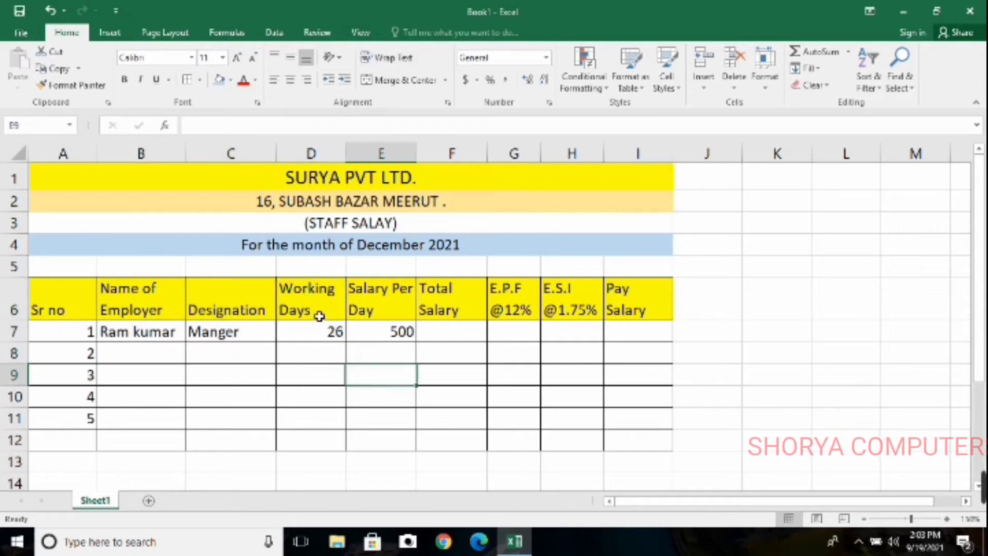
left_click_drag(319, 315, 333, 458)
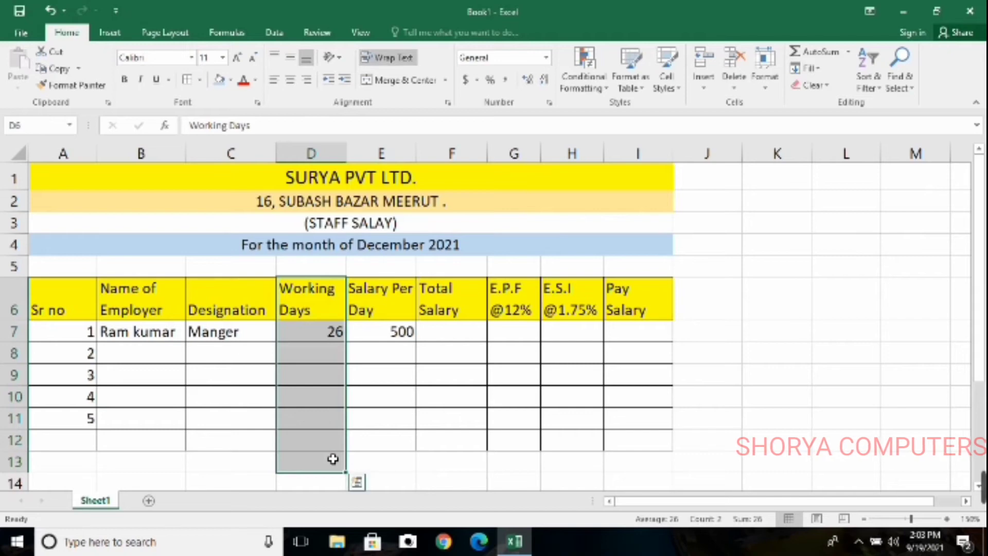
left_click_drag(321, 315, 322, 396)
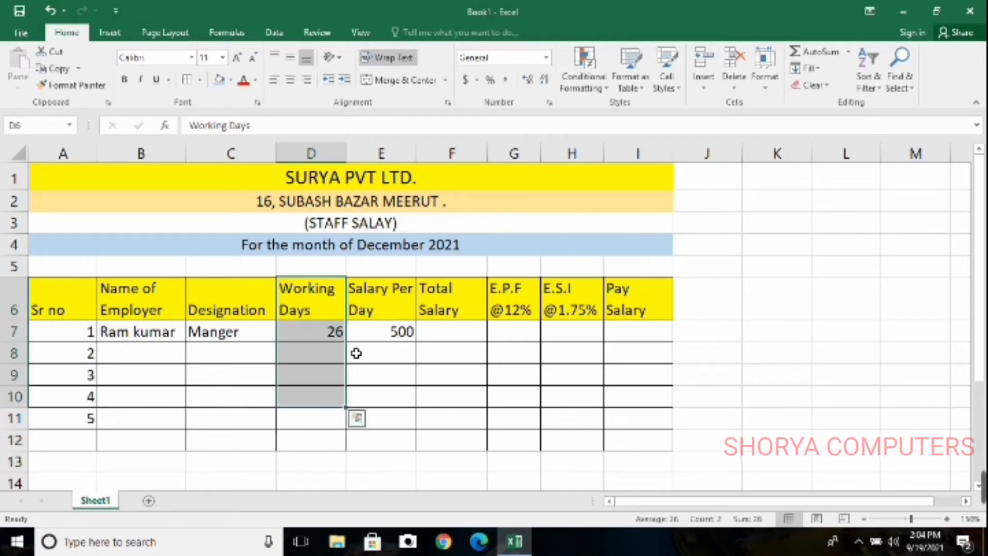
Calculate the first employee's total salary in F7 as working days times salary per day with =D7*E7
left_click(451, 333)
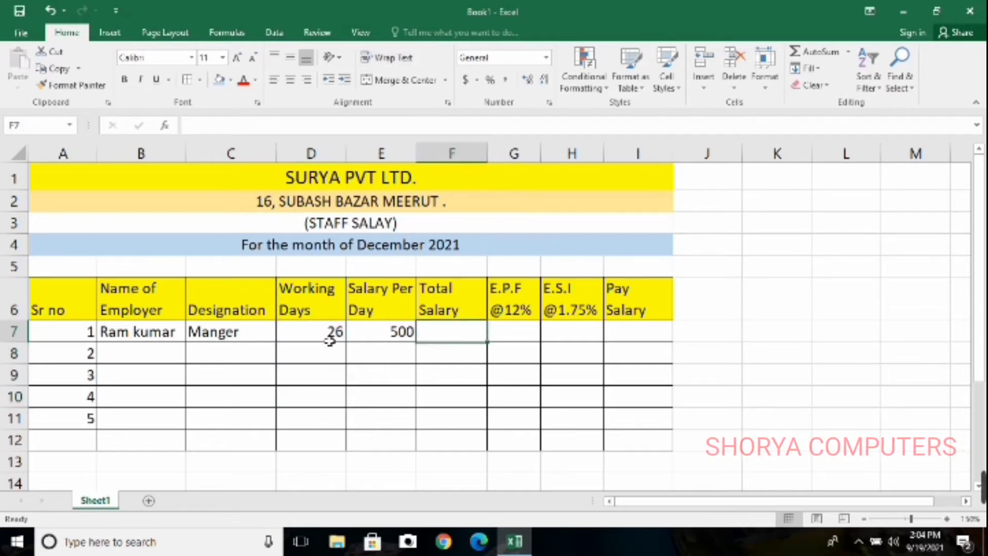
key("Left")
key("Left")
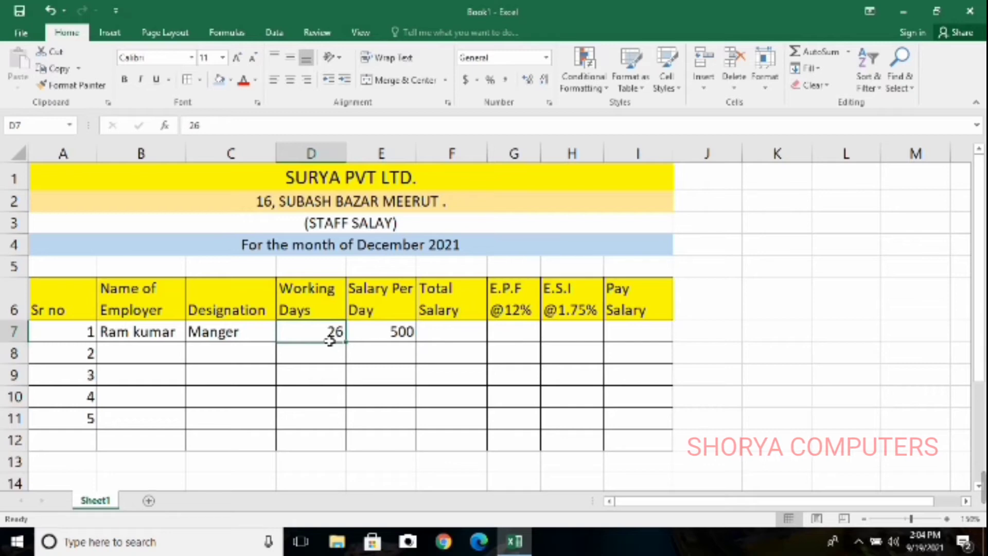
key("Right")
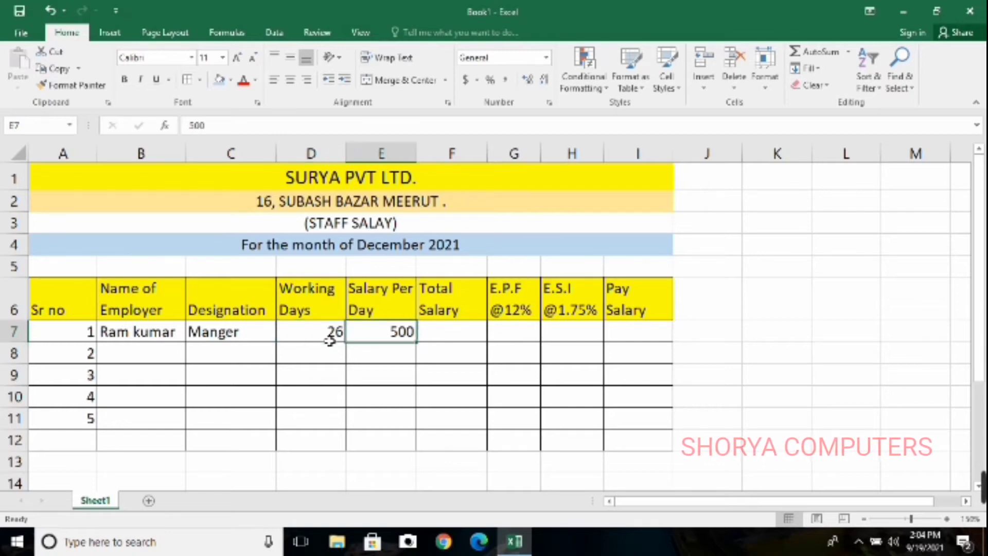
key("Right")
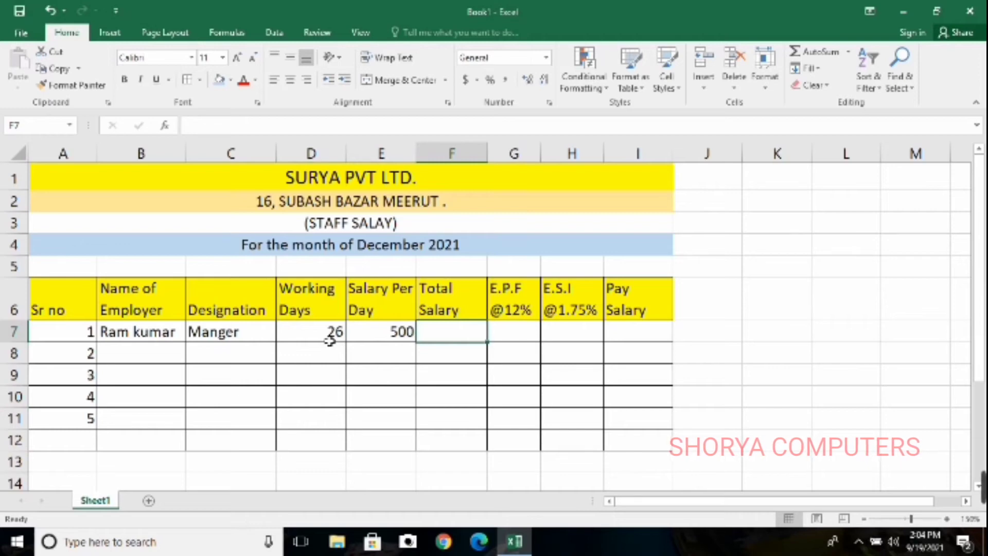
type("=")
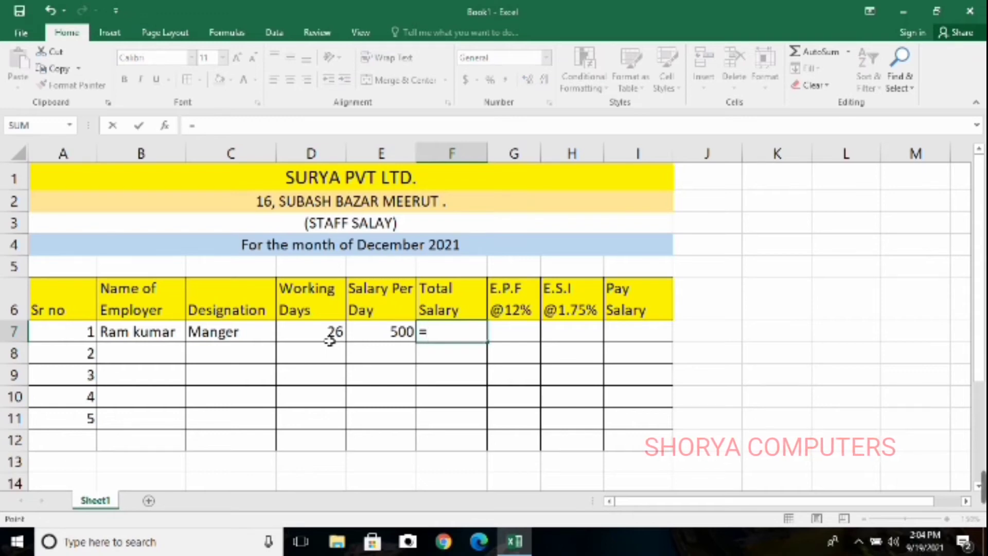
left_click(329, 341)
type("*")
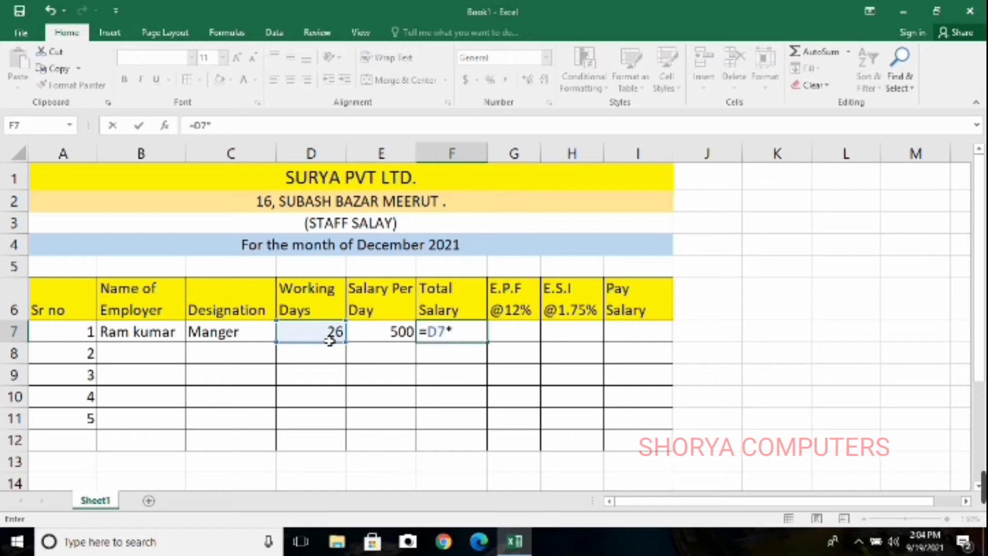
left_click(391, 337)
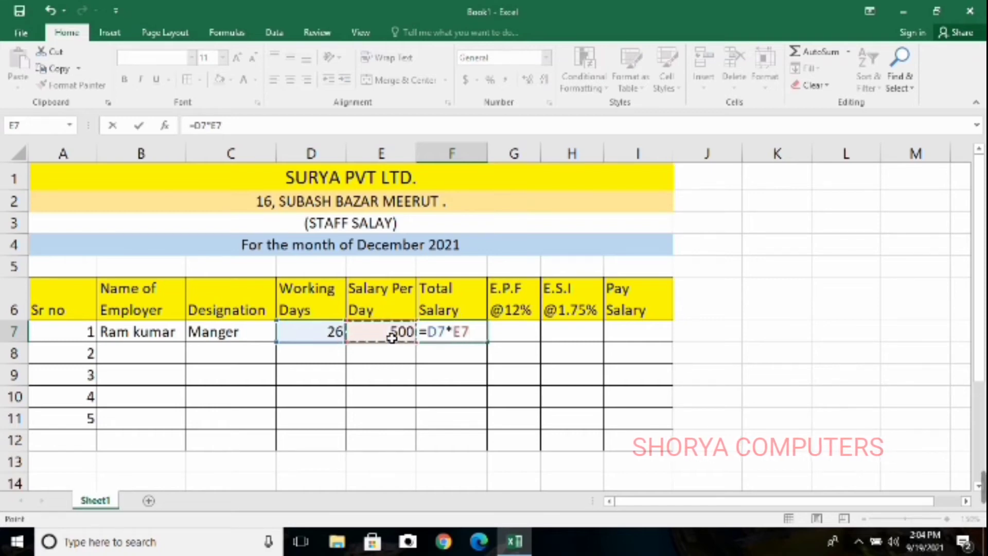
key("Return")
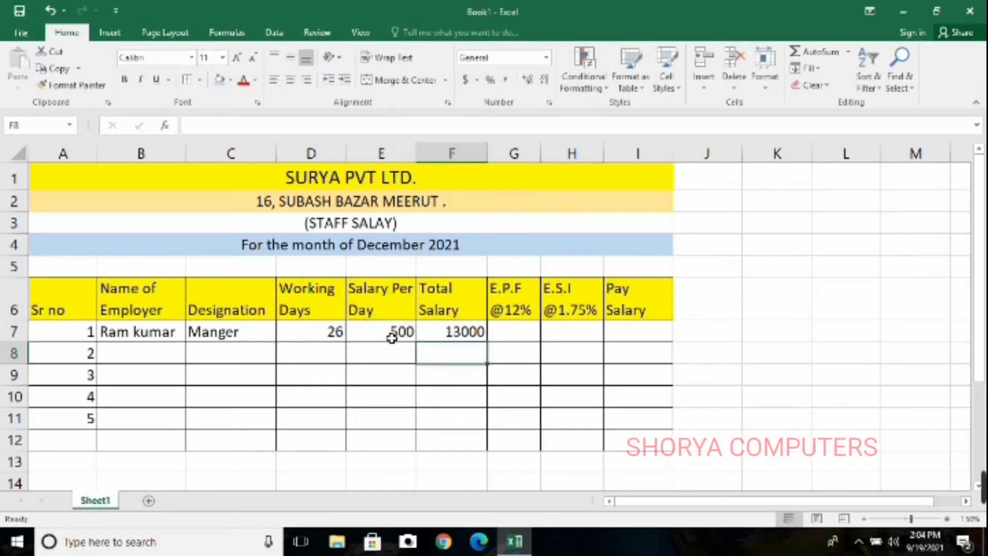
Calculate the first employee's E.P.F deduction in G7 with the formula =F7*12%
key("Right")
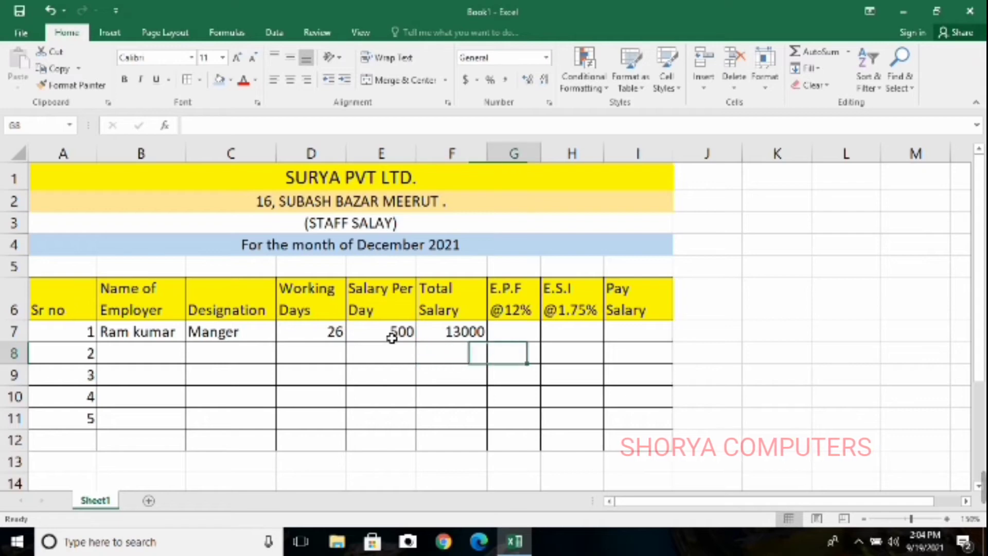
key("Up")
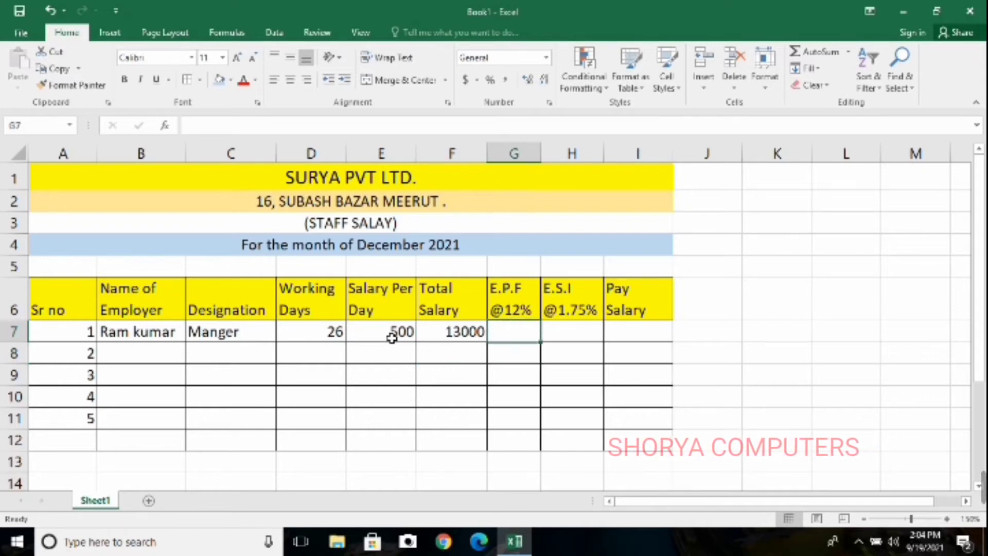
type("=")
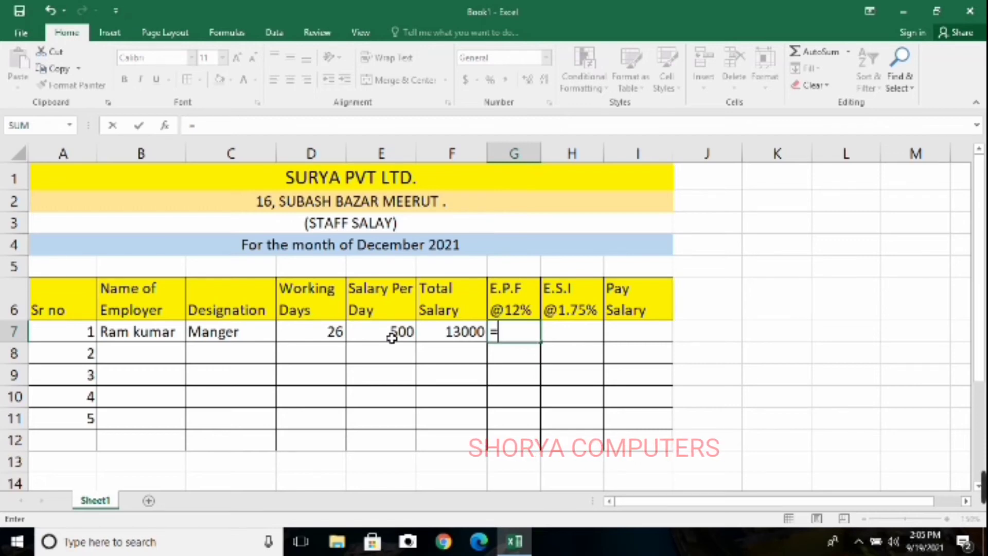
left_click(476, 334)
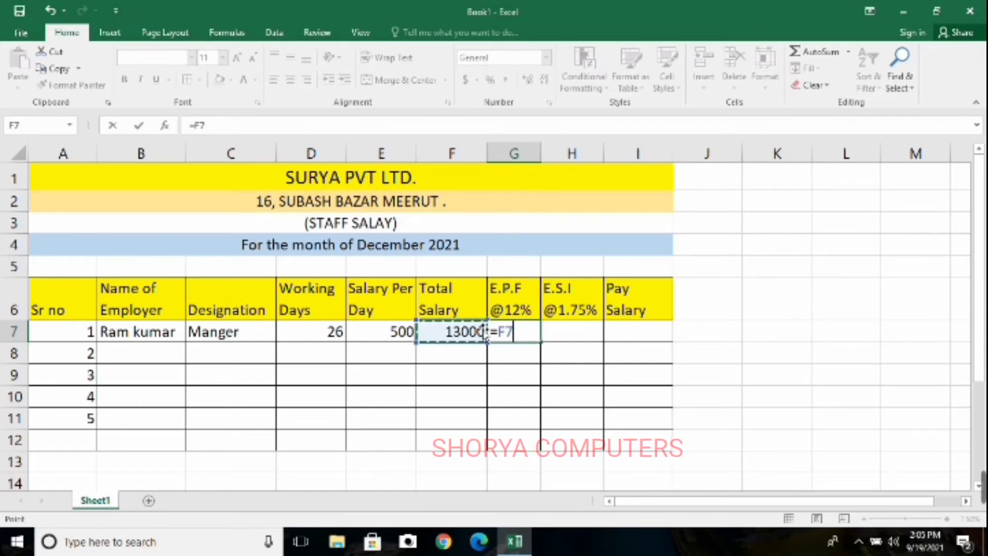
type("*")
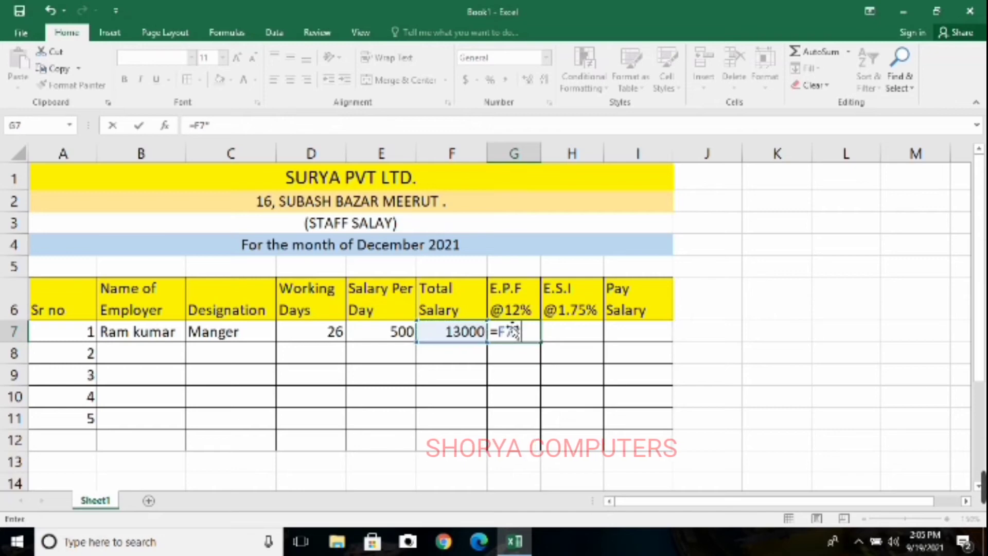
type("12%")
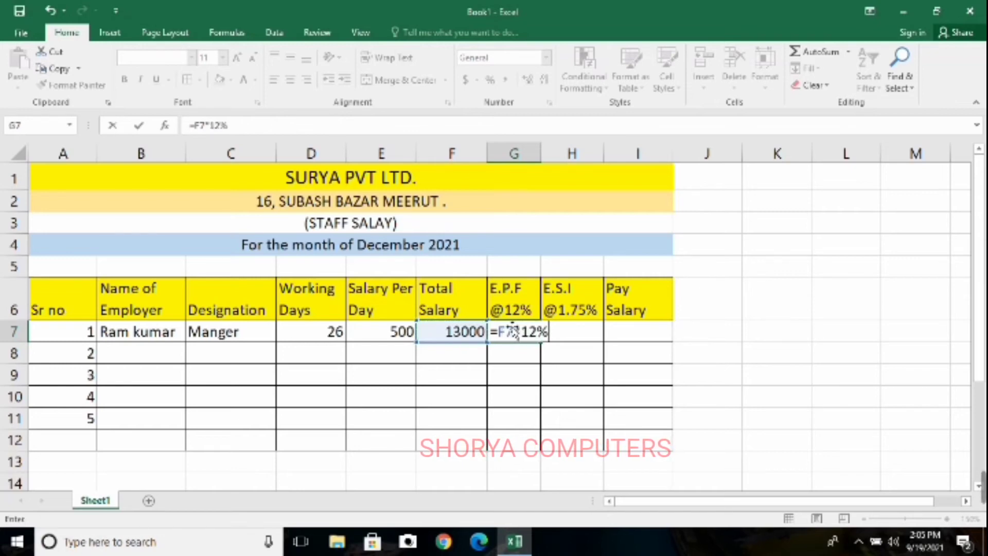
key("Return")
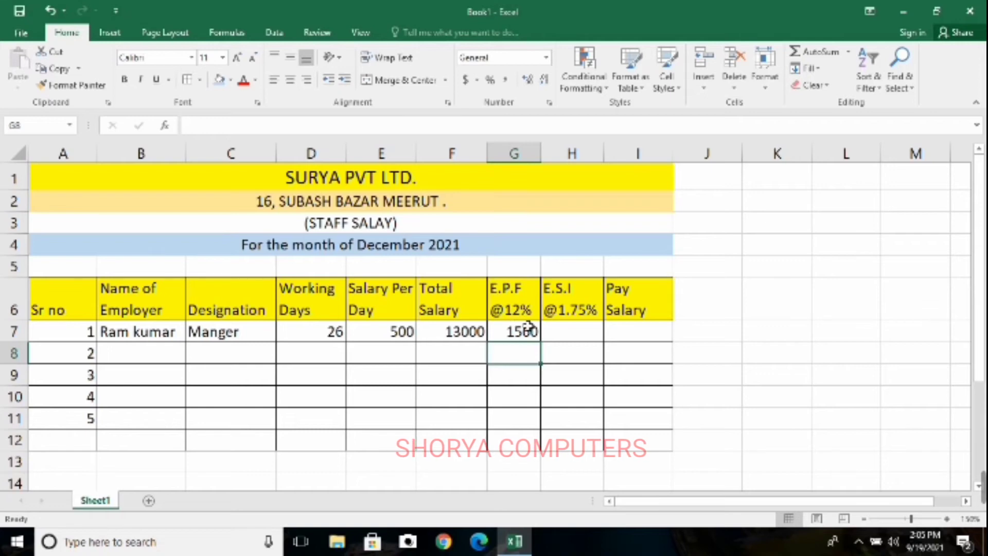
Calculate the first employee's E.S.I deduction in H7 with the formula =F7*1.75%
left_click(582, 333)
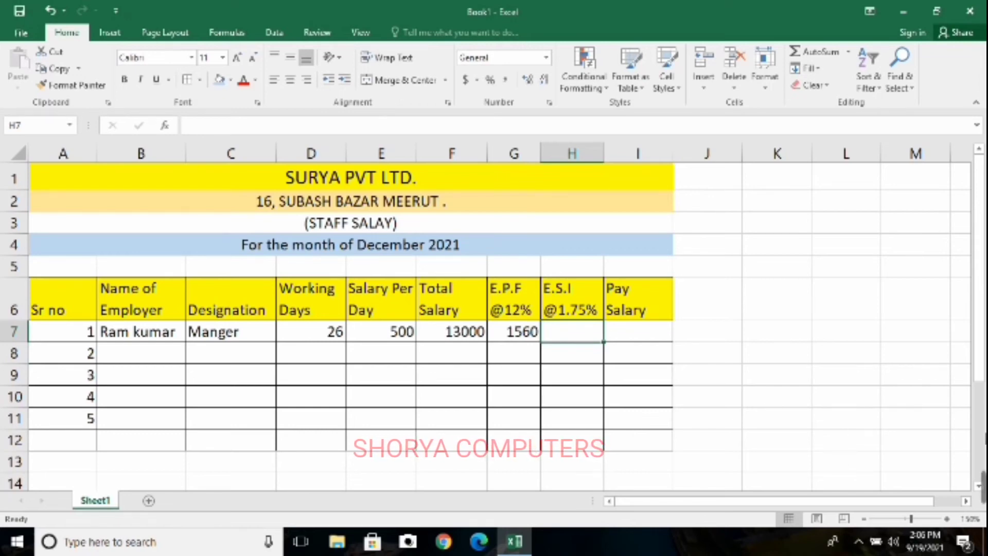
left_click(714, 370)
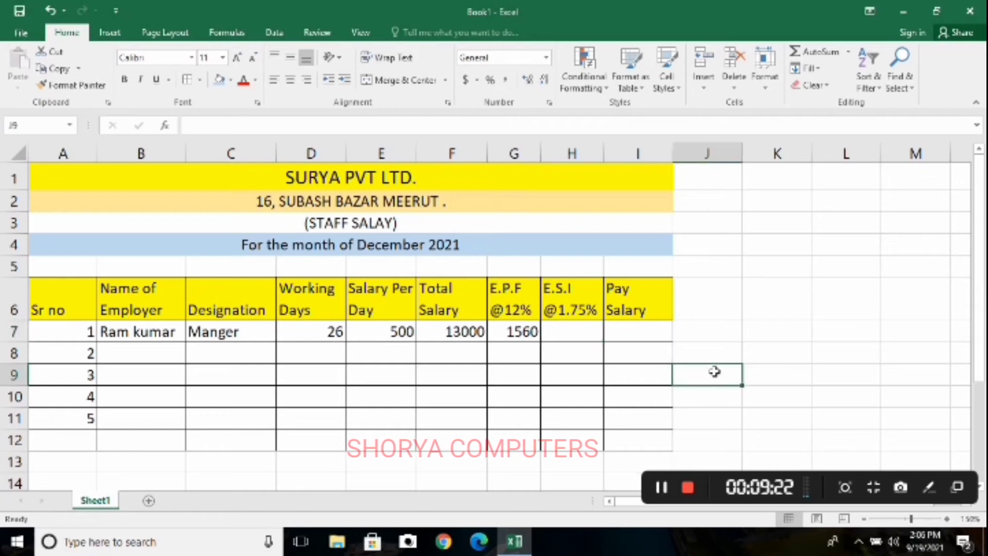
left_click(582, 331)
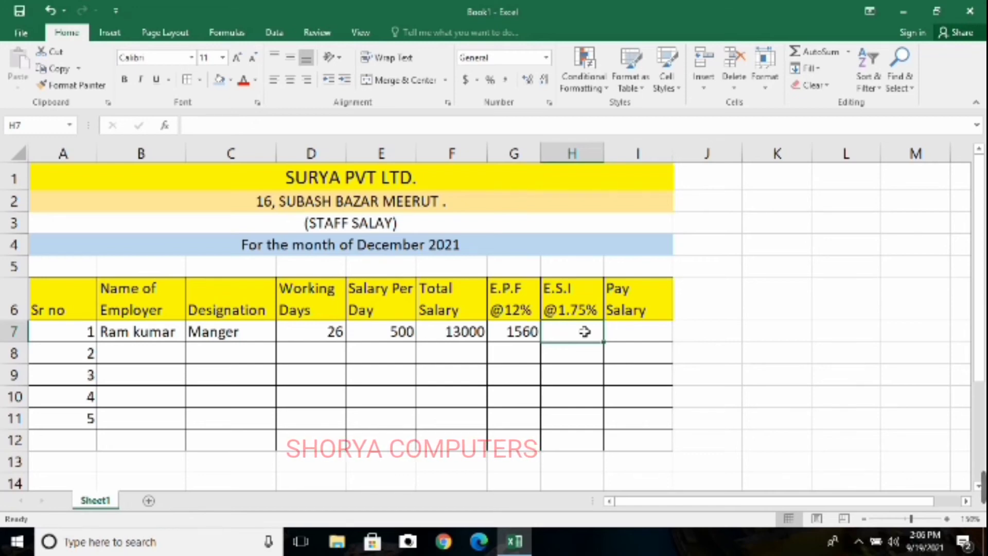
type("=")
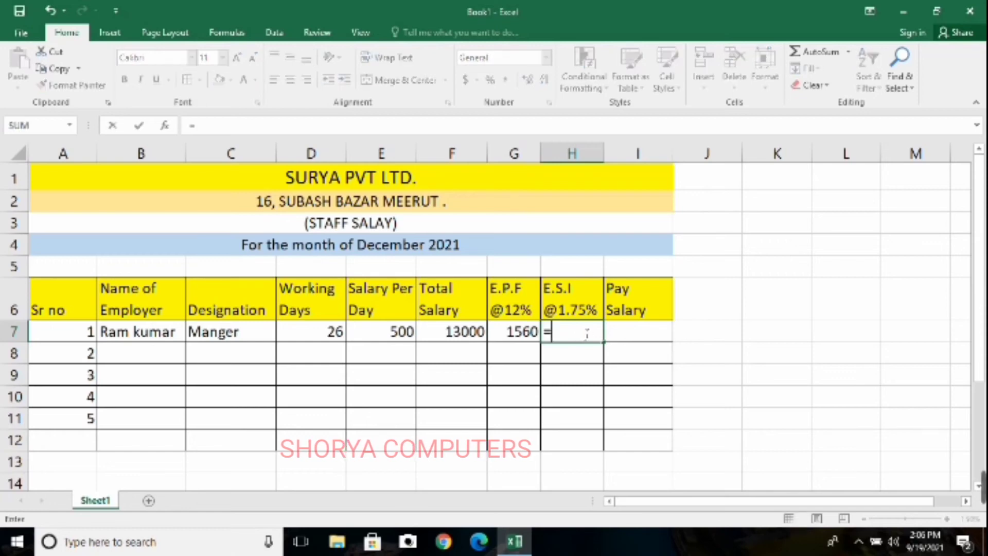
left_click(456, 329)
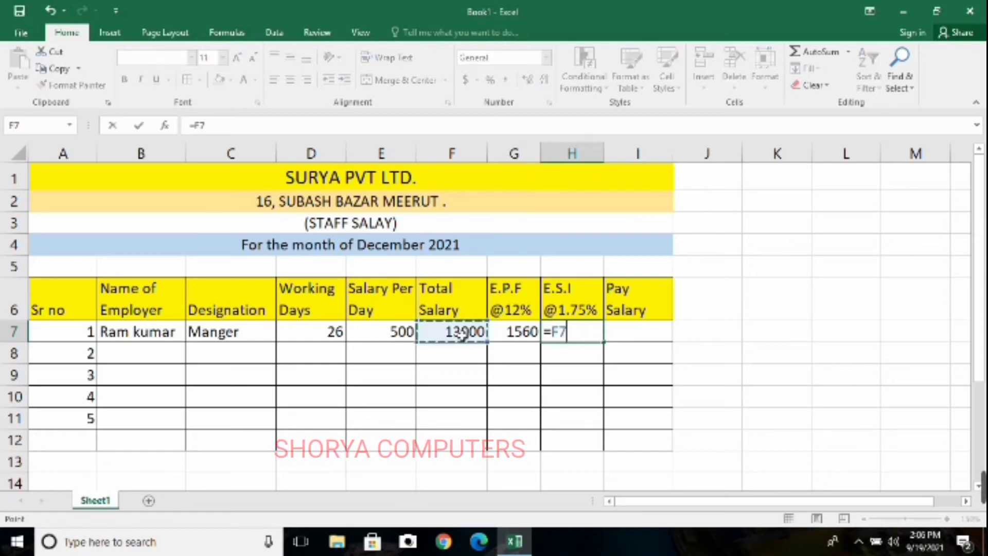
type("*")
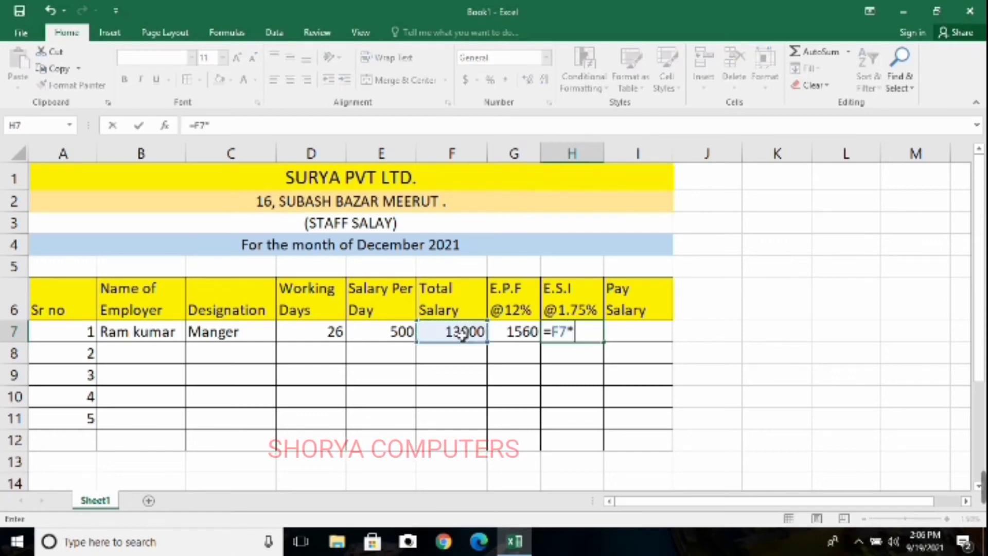
type("1.75%")
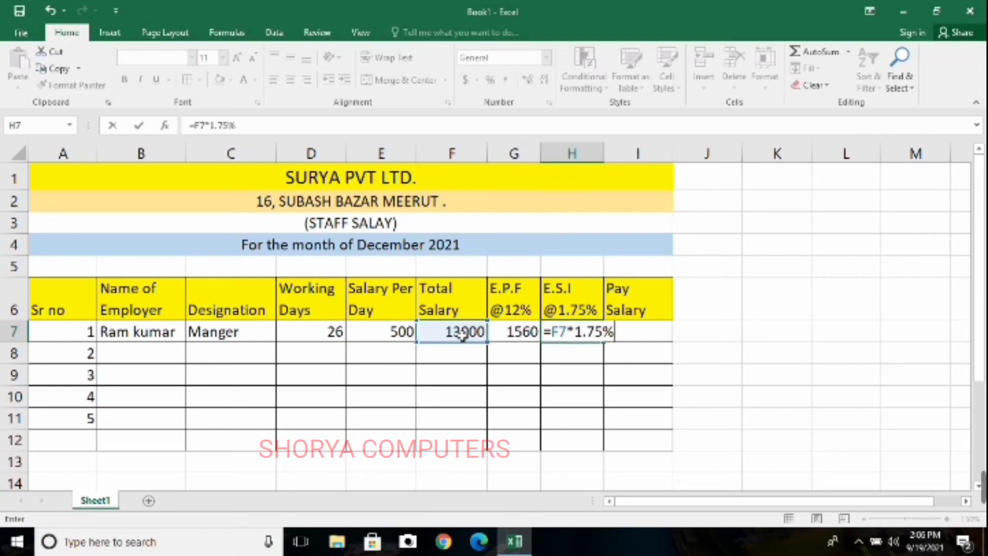
key("Return")
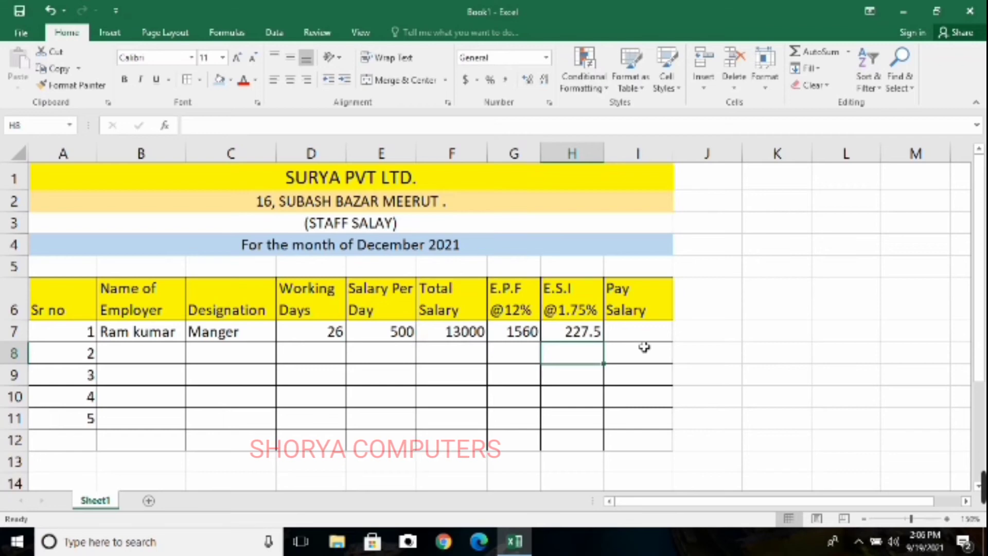
Calculate the first employee's pay salary in I7 by subtracting both deductions from the total salary with =F7-G7-H7
left_click(665, 336)
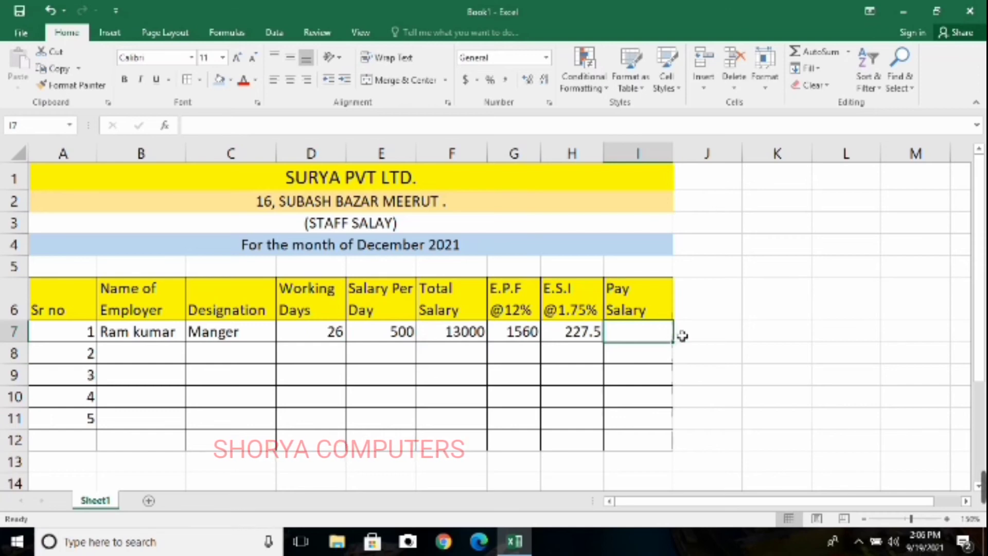
type("=")
left_click(465, 333)
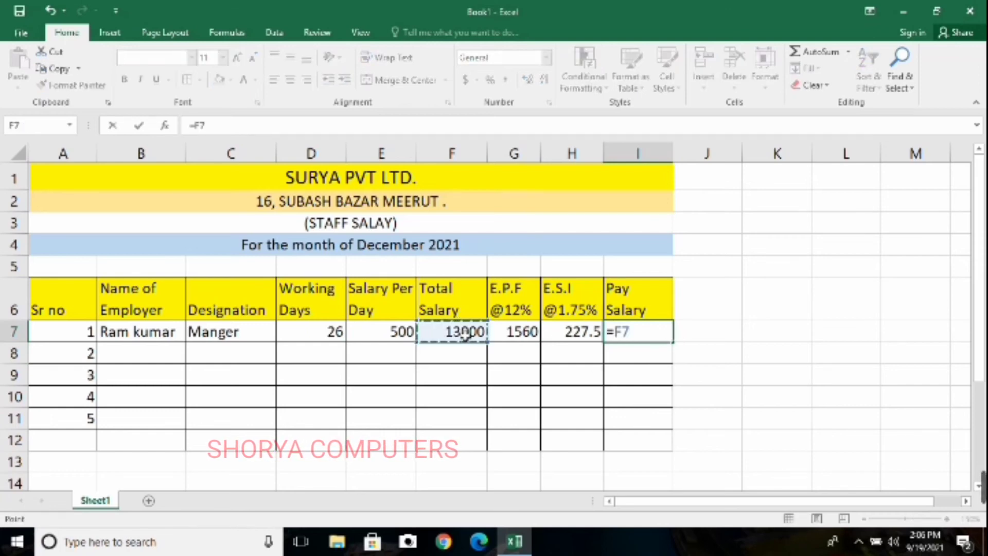
type("-")
left_click(521, 333)
type("-")
left_click(575, 334)
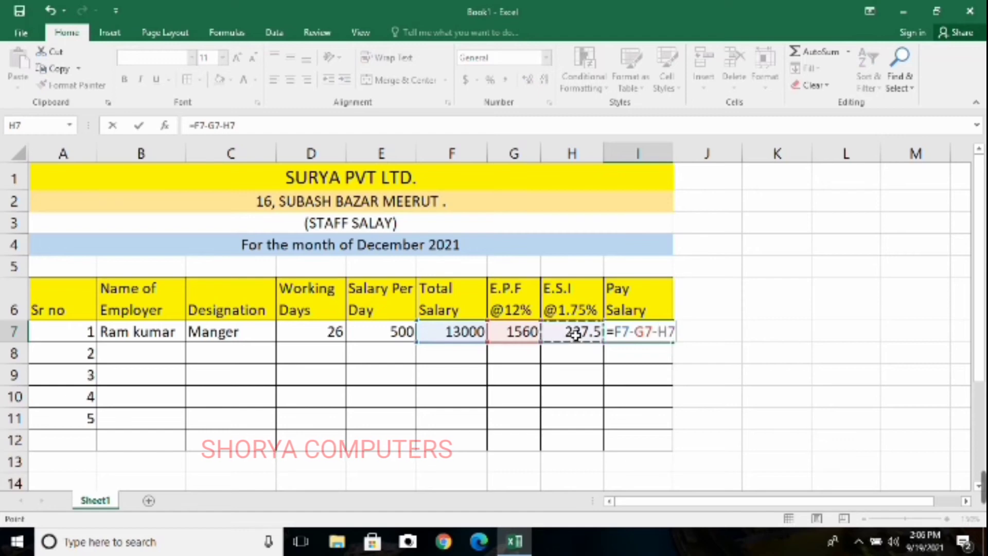
key("Return")
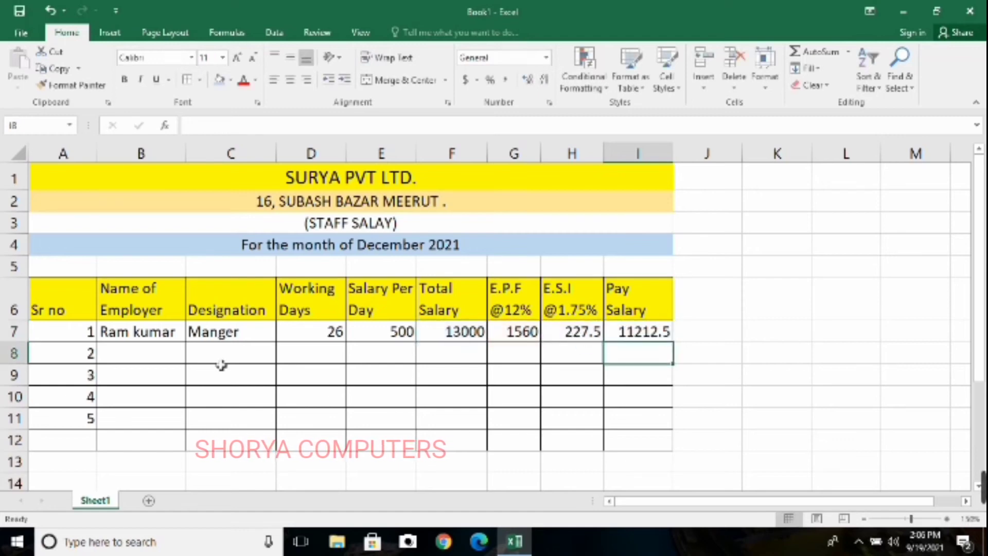
Enter the second employee's full name in B8
left_click(134, 360)
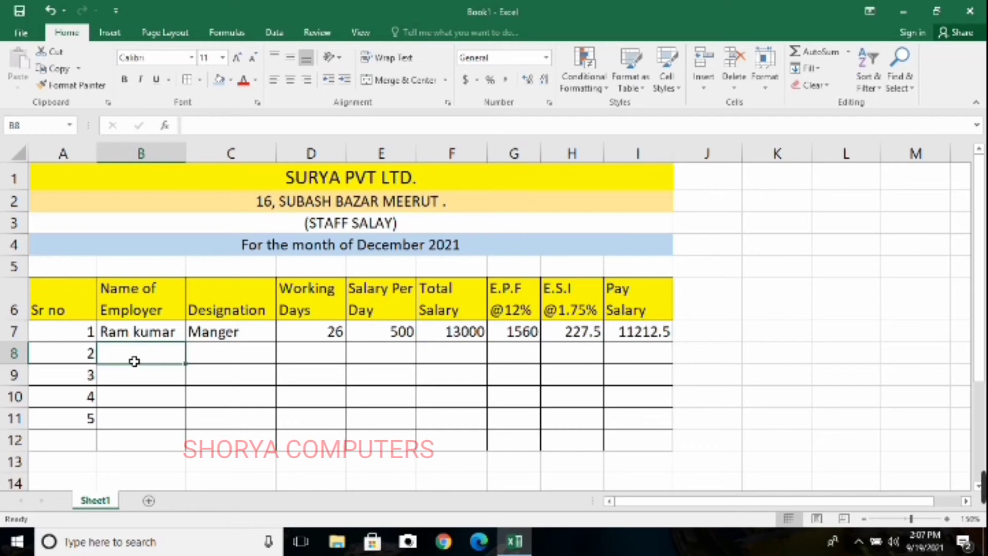
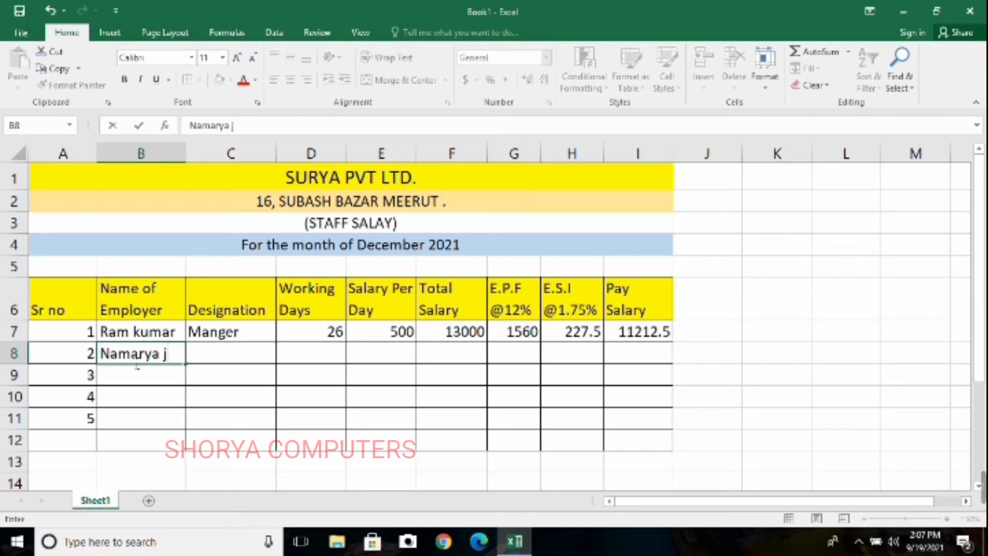
key("Tab")
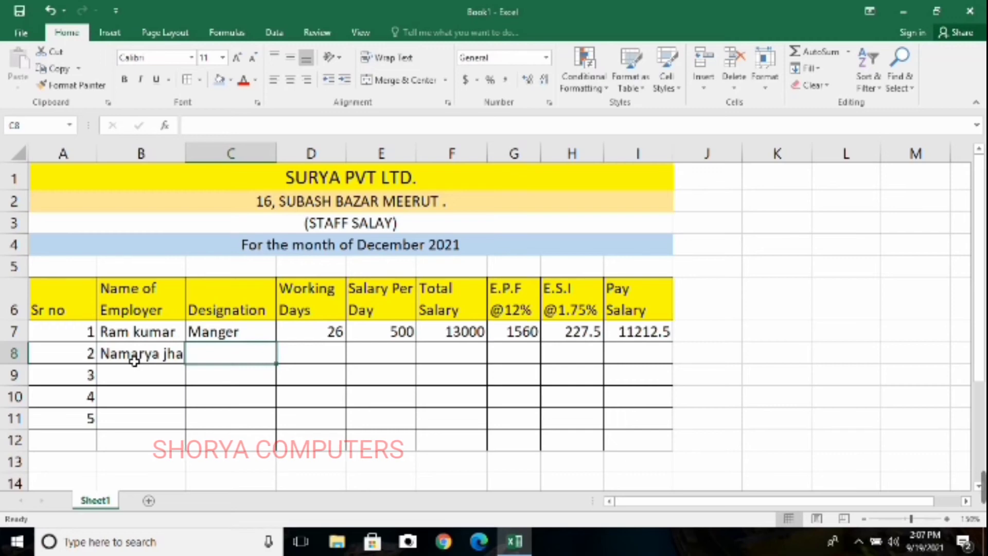
Enter the designation "accoutant" in C8 for the second employee
type("a")
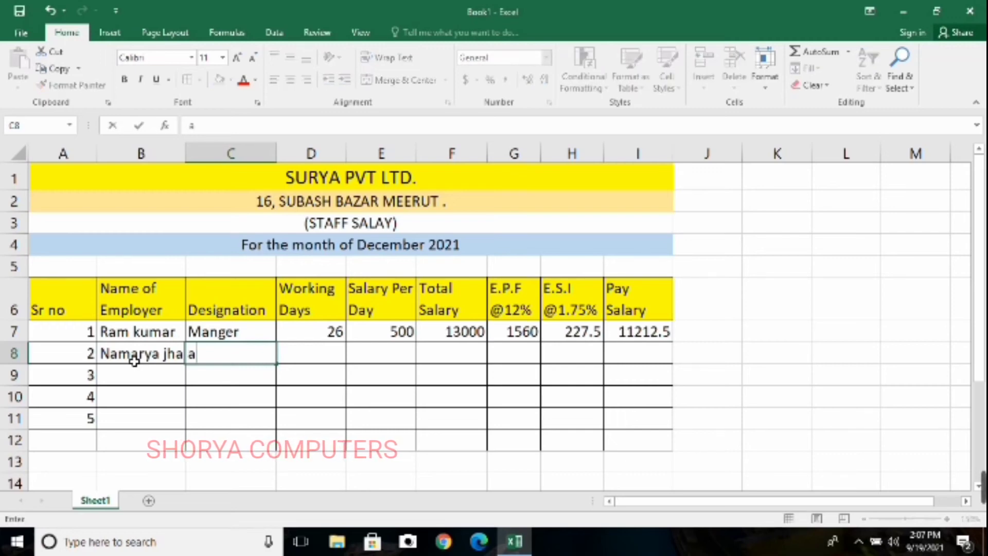
type("ccoutna")
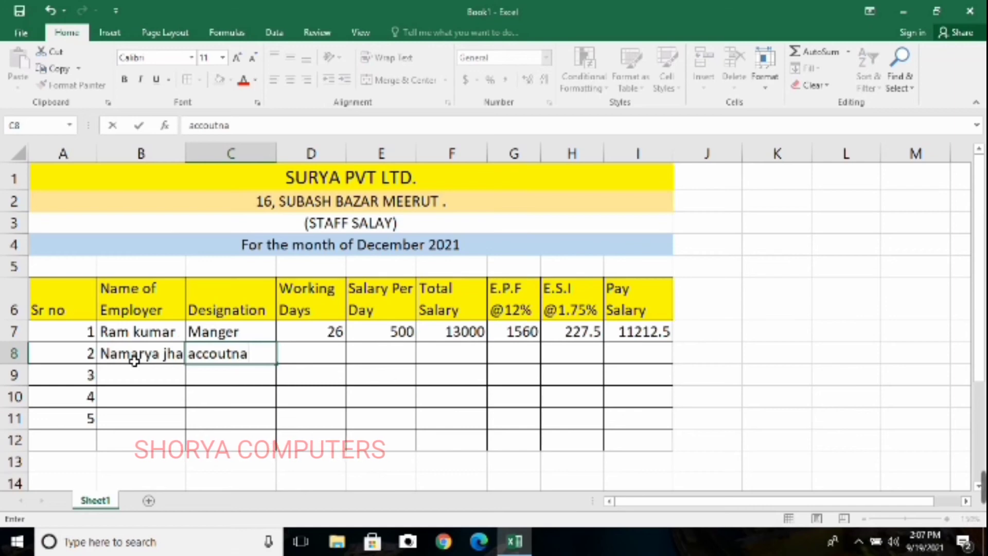
key("BackSpace")
key("BackSpace")
type("ant")
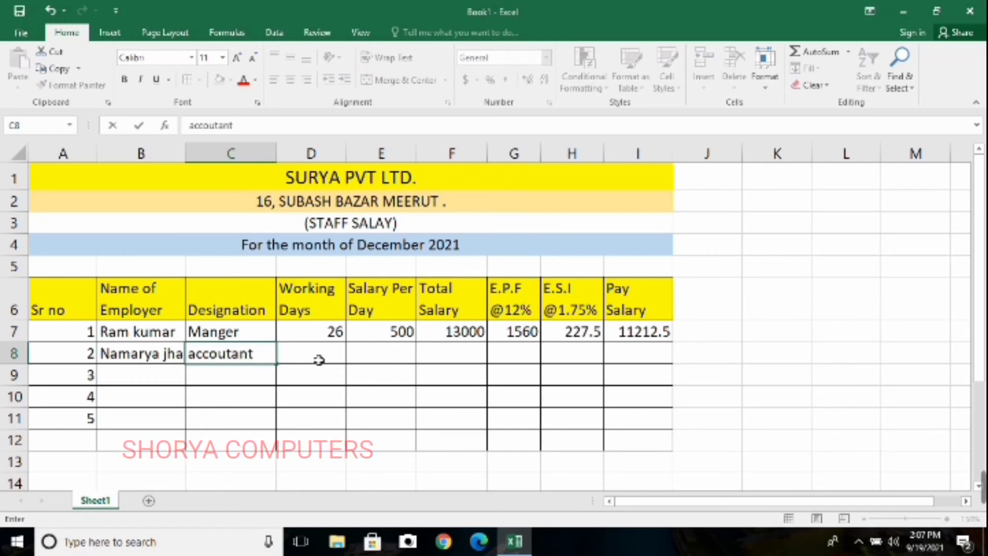
Enter 30 working days in D8 and a salary per day of 600 in E8 for the second employee
left_click(319, 360)
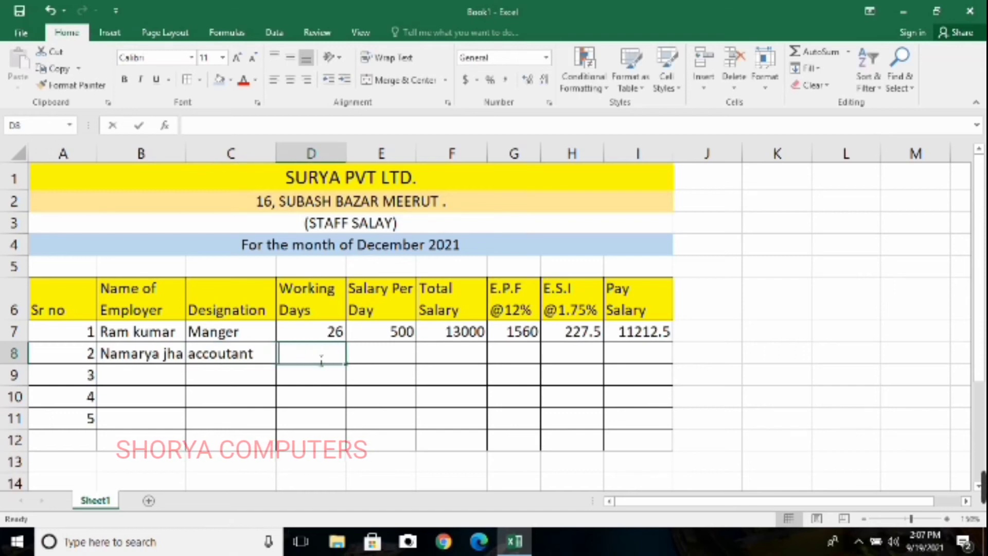
type("30")
key("Tab")
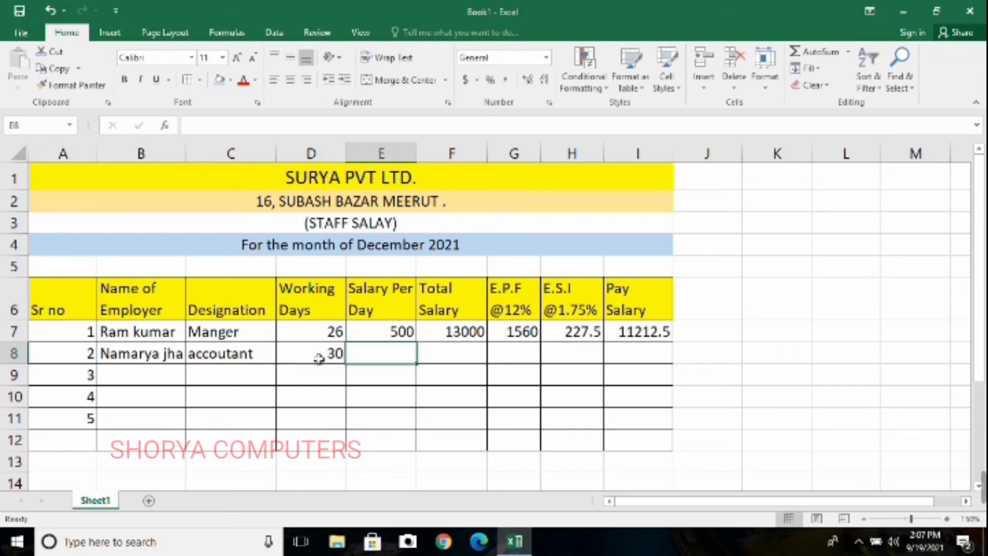
type("600")
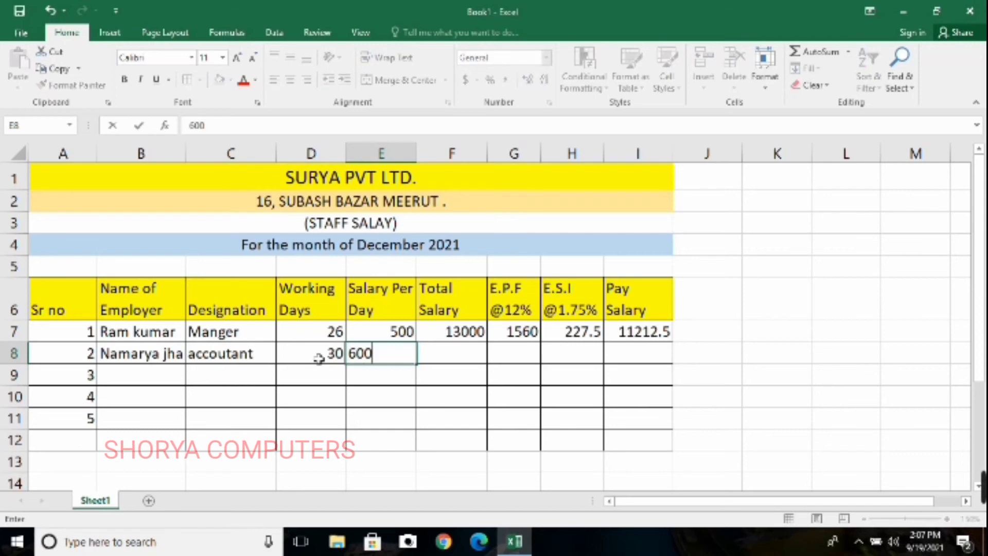
key("Tab")
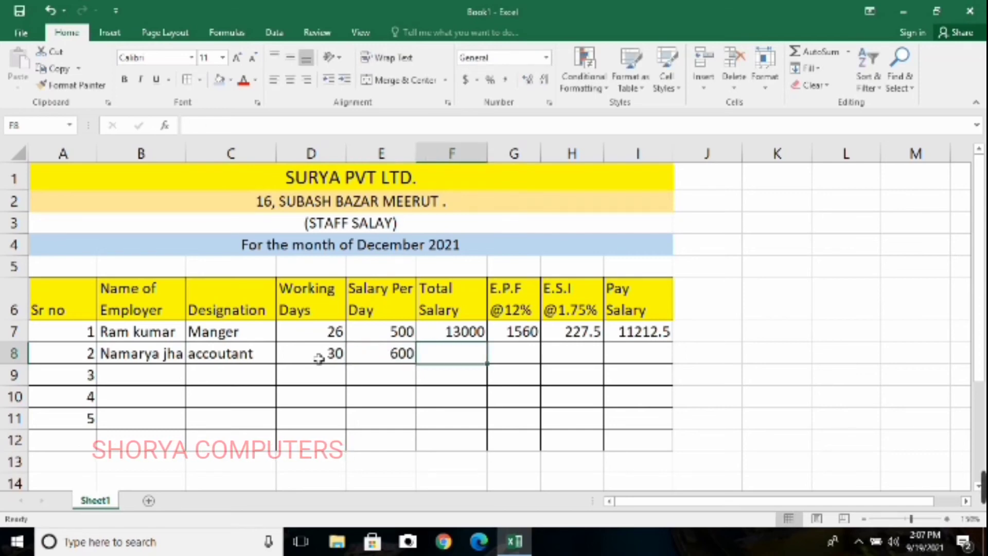
Enter the formula =D8-E8 in F8 as the second employee's total salary, keeping F9 empty
type("=")
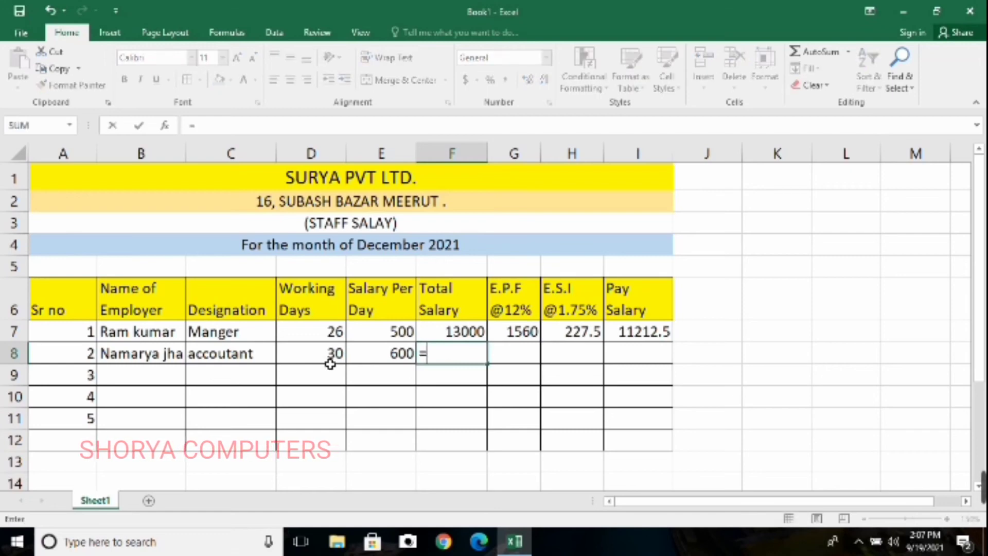
left_click(329, 361)
type("-")
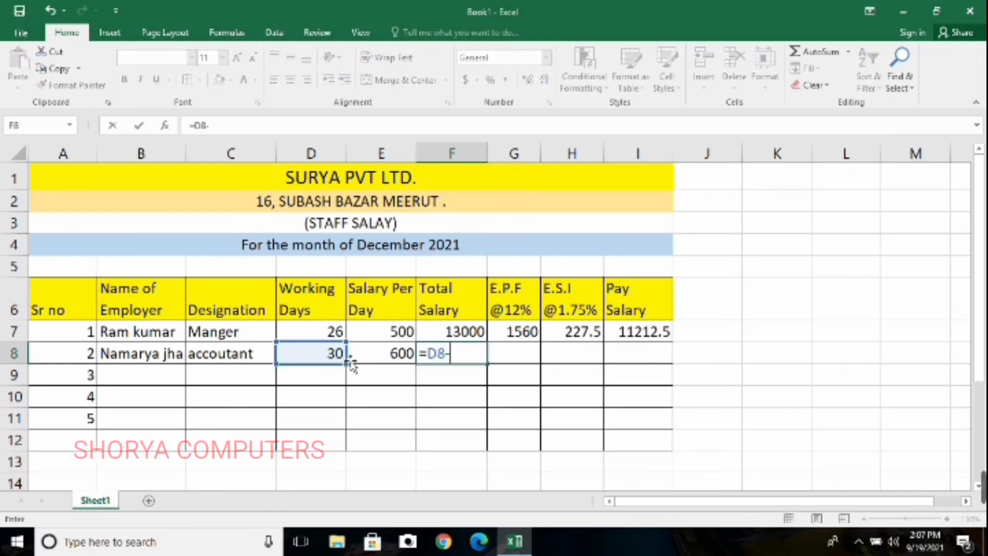
left_click(373, 360)
key("Return")
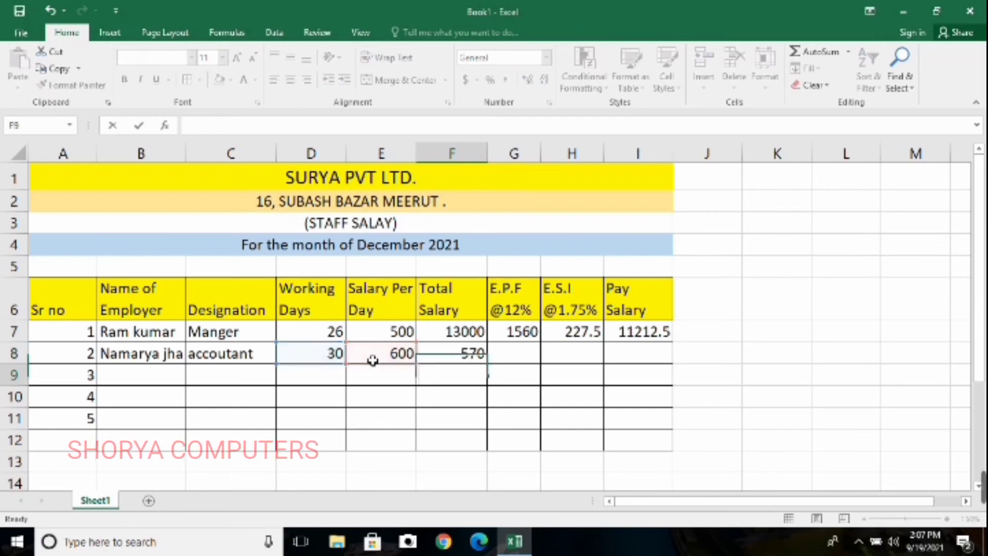
type("\\")
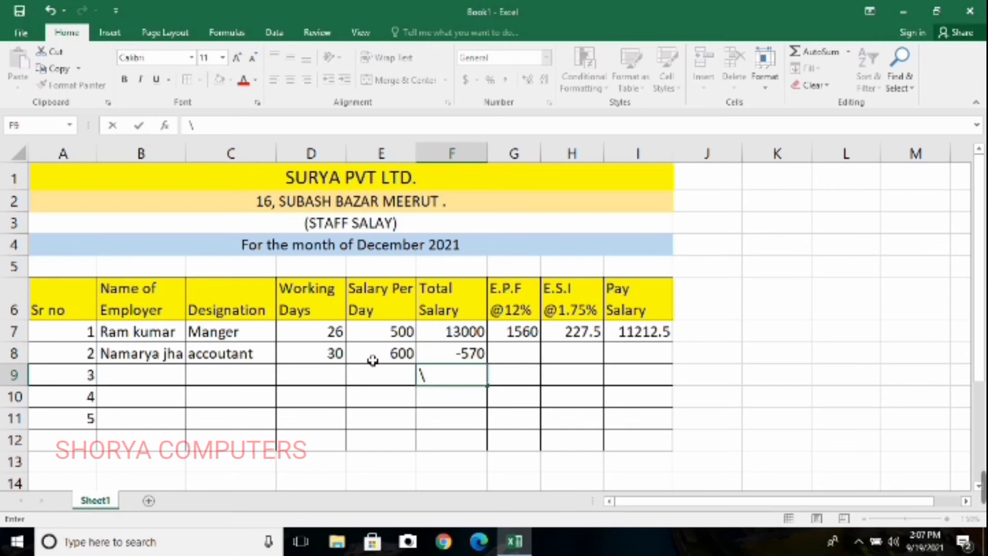
key("BackSpace")
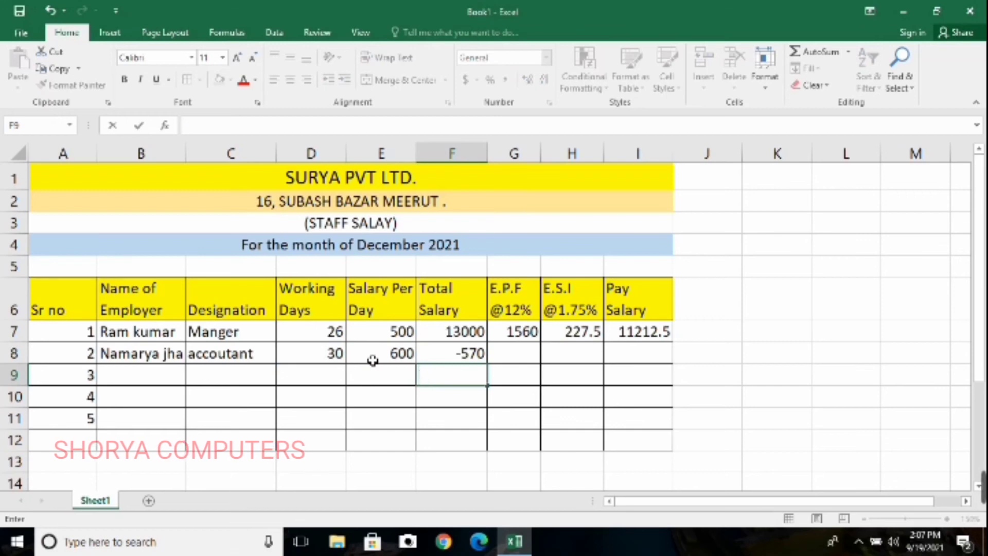
Correct the second employee's total salary formula in F8 to multiply working days by daily salary, =D8*E8
left_click(480, 358)
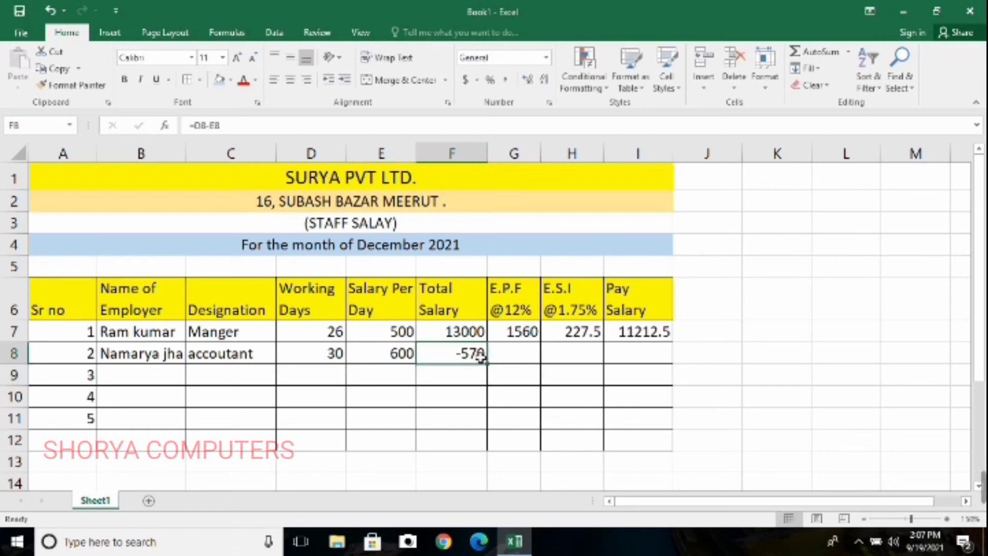
left_click(525, 372)
left_click(466, 359)
left_click(537, 372)
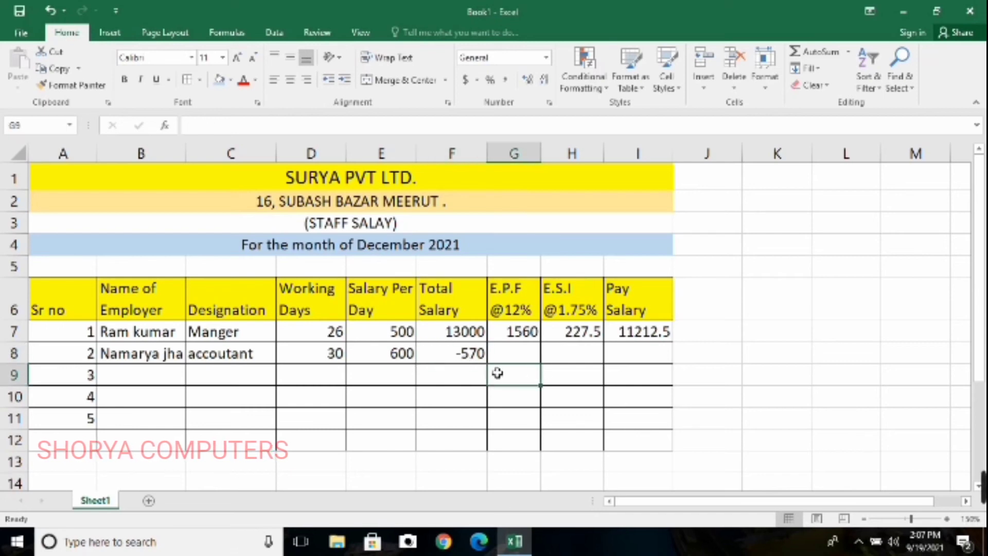
left_click(469, 359)
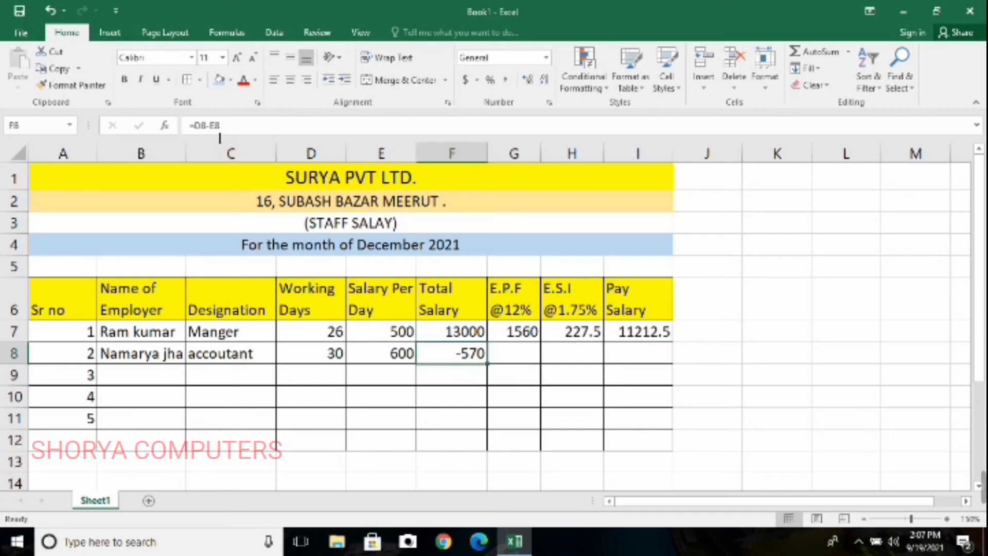
left_click(206, 125)
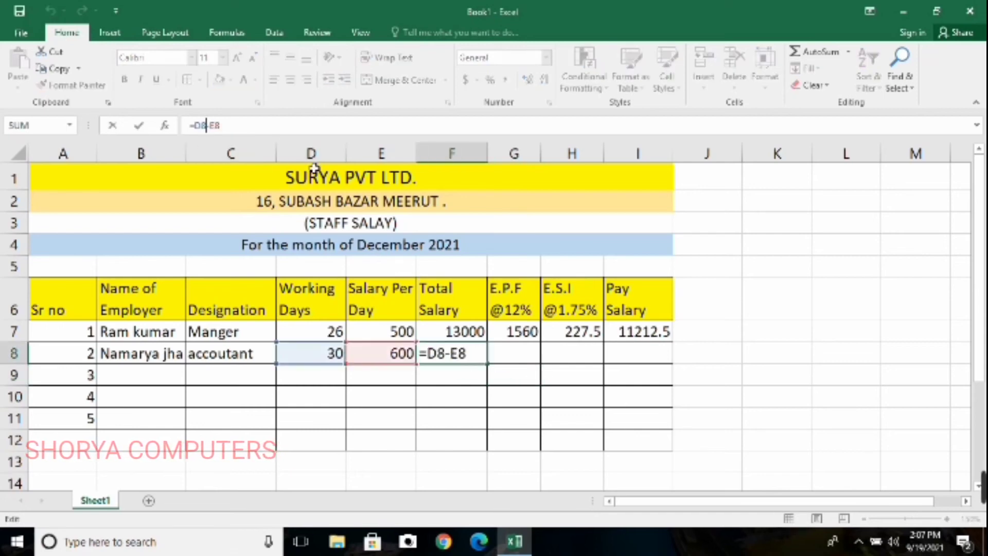
key("Delete")
type("*")
key("Return")
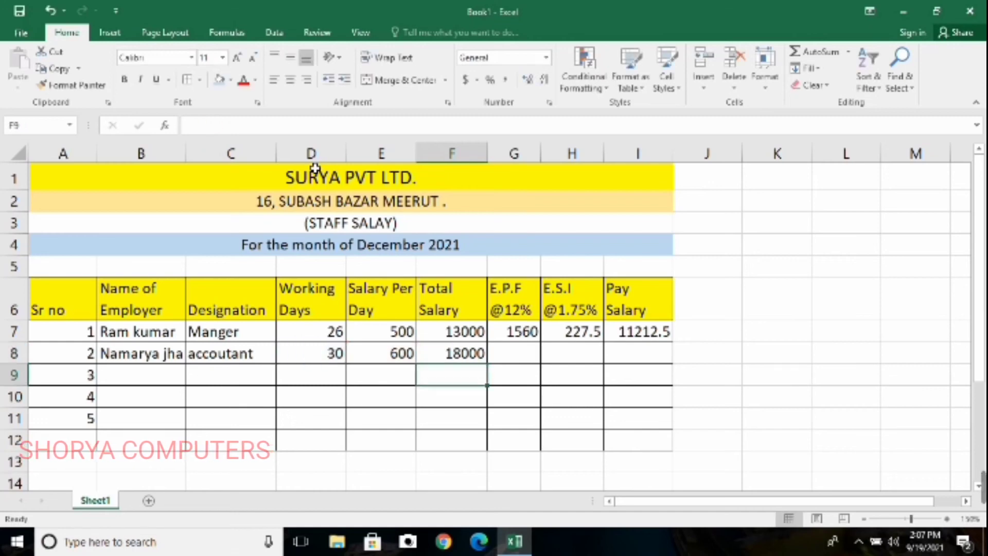
Calculate the second employee's E.P.F deduction in G8 with the formula =F8*12%
left_click(520, 358)
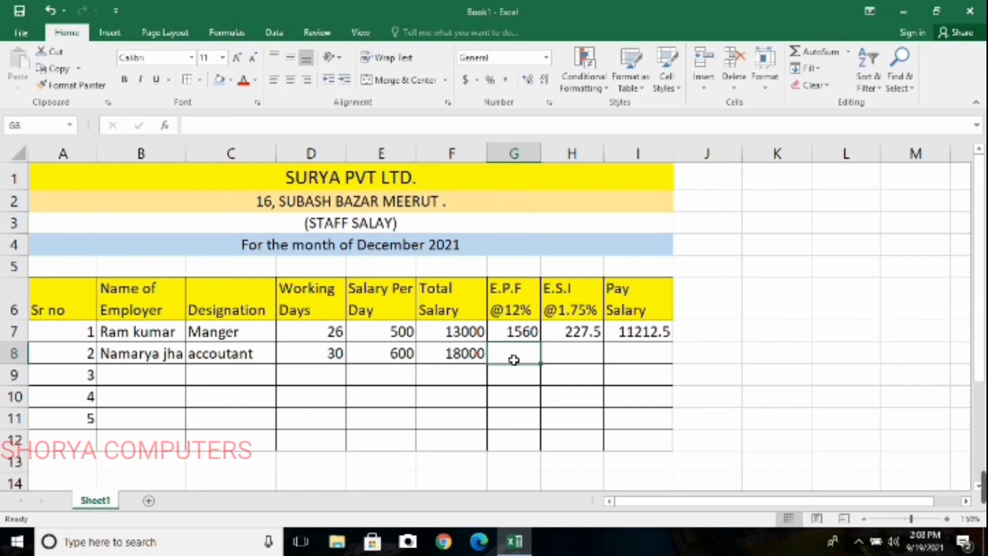
type("=")
left_click(463, 363)
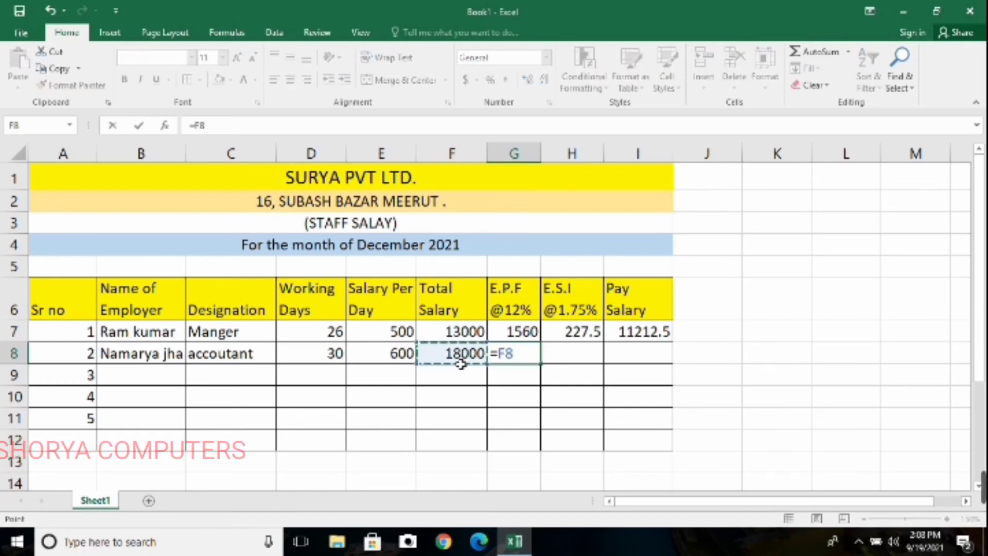
type("*12")
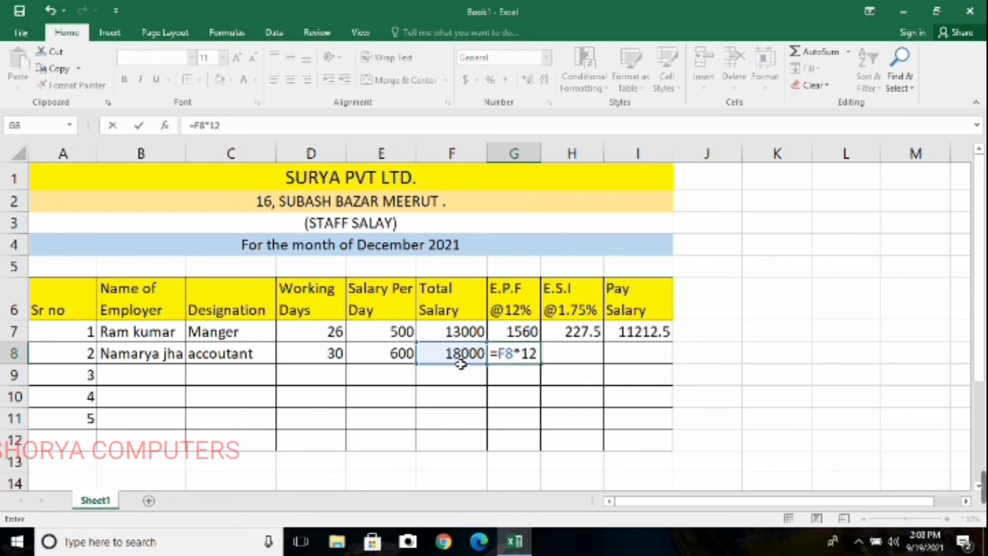
type("%")
key("Return")
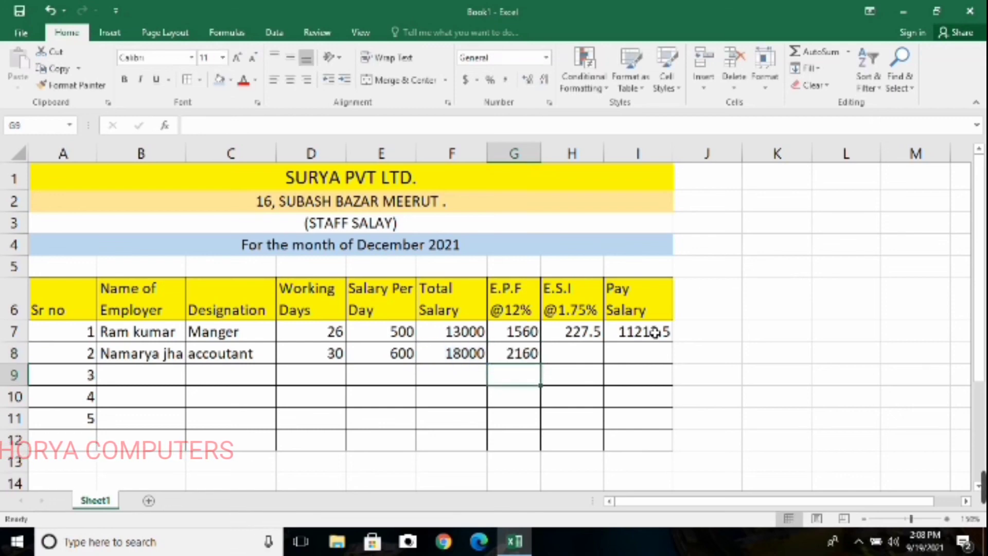
Calculate the second employee's E.S.I deduction in H8 with the formula =F8*1.75%
left_click(575, 356)
type("=")
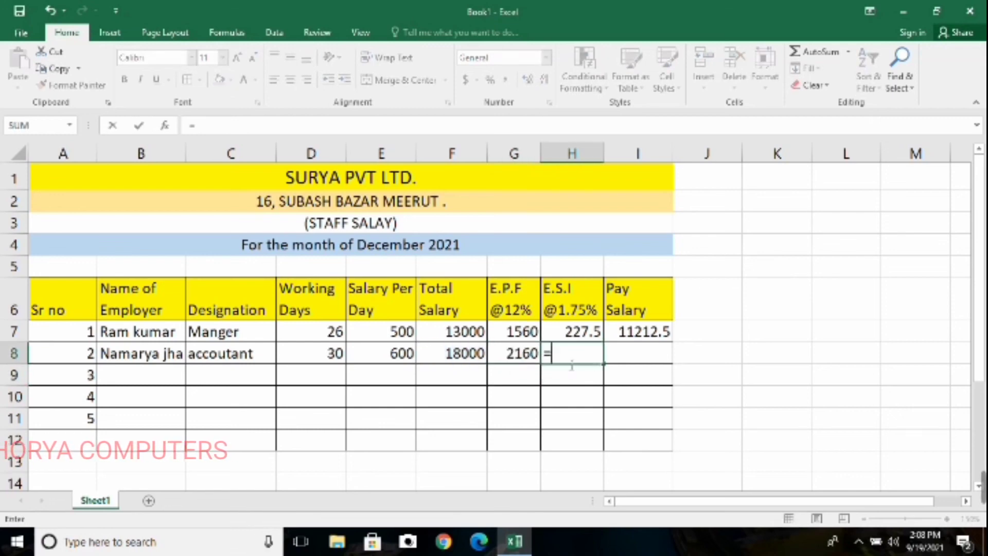
left_click(459, 360)
type("*1.75")
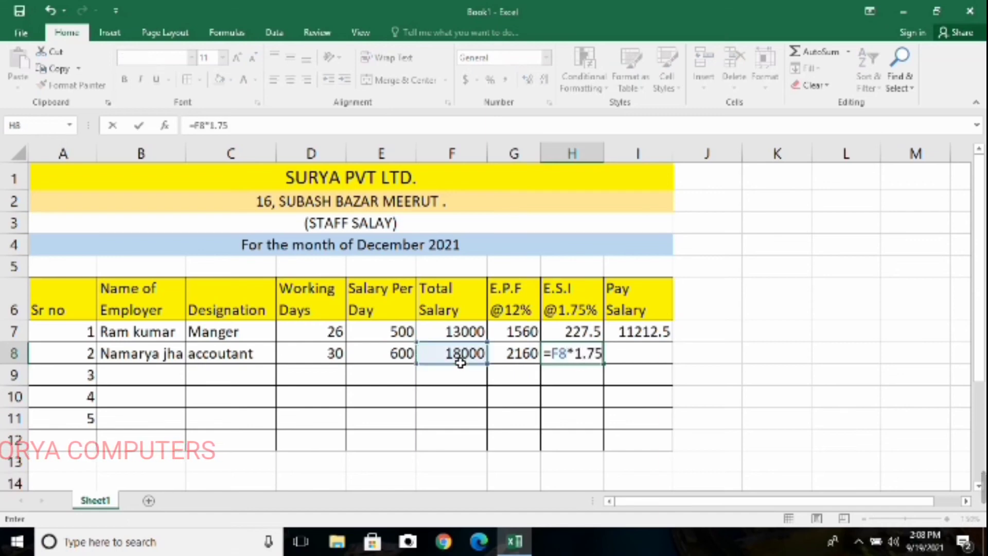
type("%")
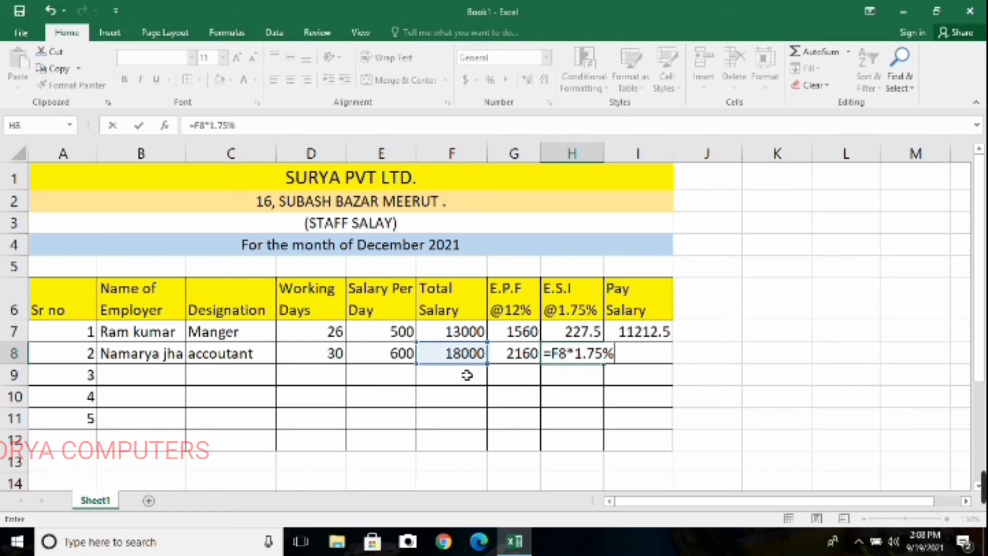
key("Return")
Calculate the second employee's pay salary in I8 by subtracting both deductions from the total salary with =F8-G8-H8
left_click(653, 355)
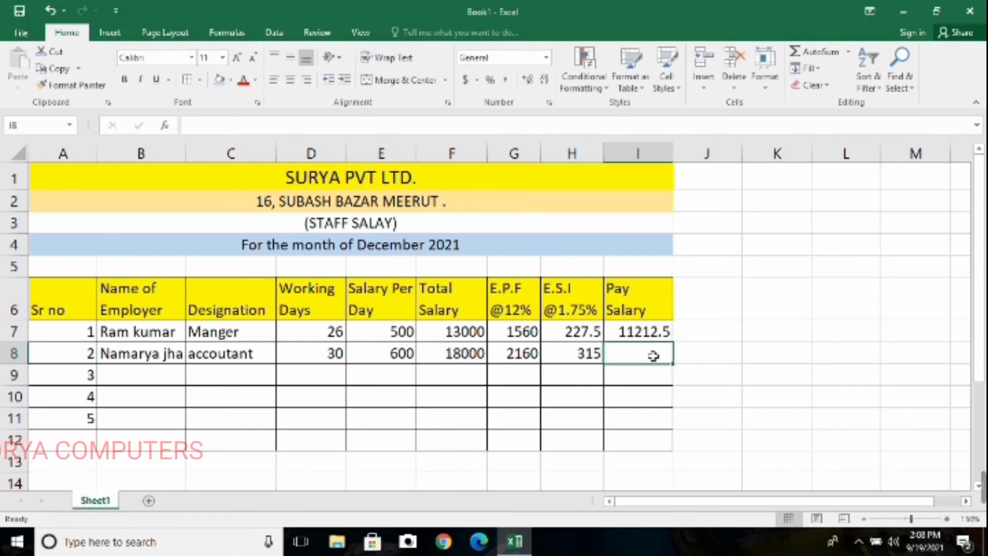
type("=")
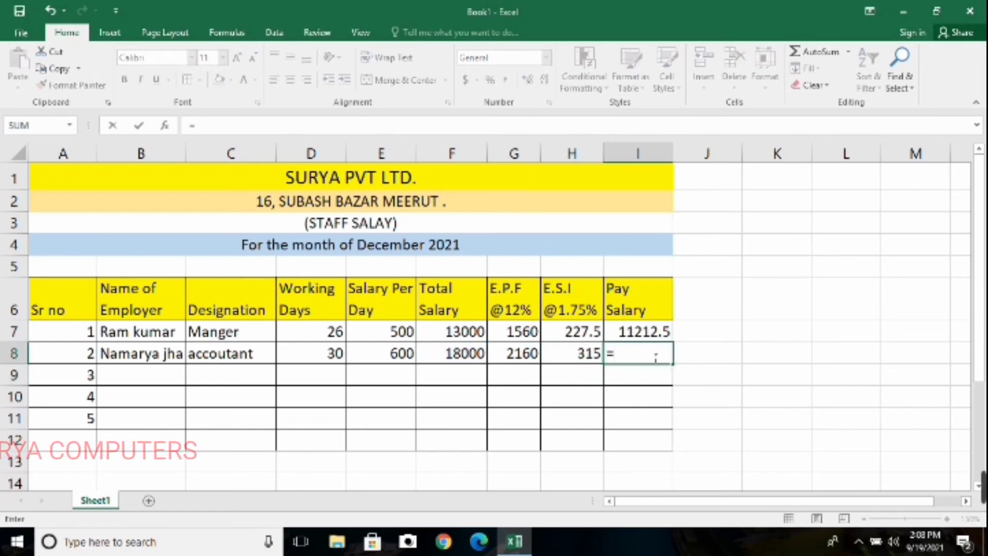
left_click(451, 355)
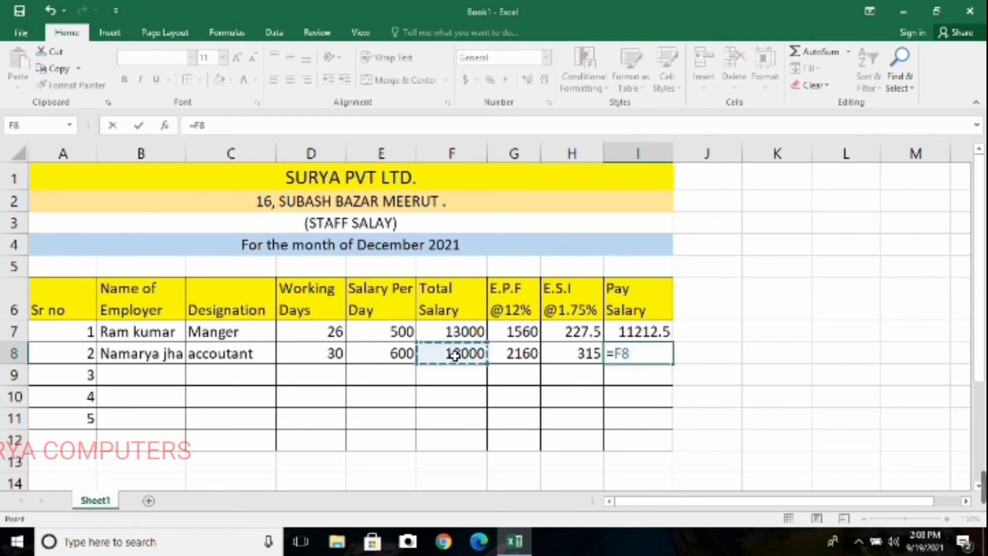
type("-")
left_click(509, 355)
type("-")
left_click(581, 358)
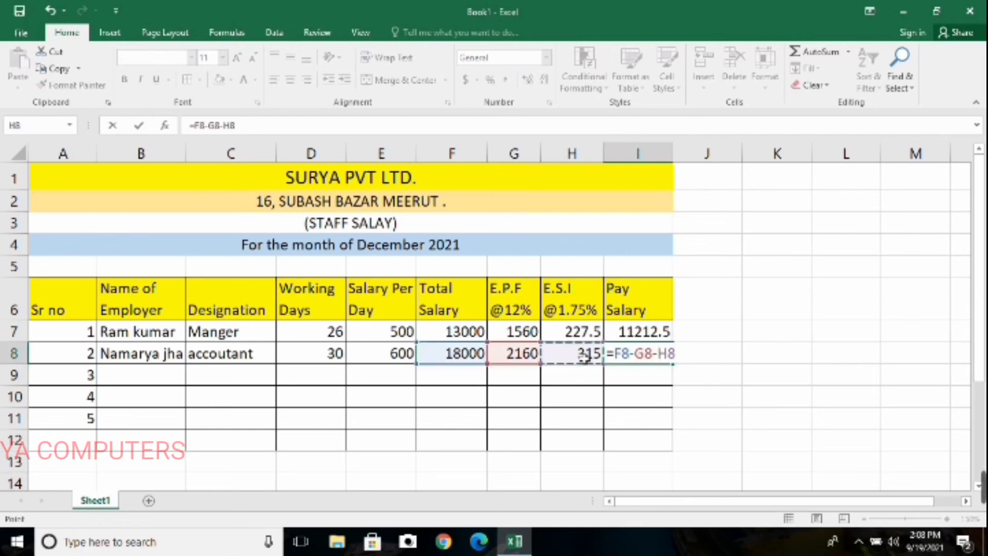
key("Return")
Enter the third employee's name in B9 and the designation "Field officer" in C9
left_click(153, 383)
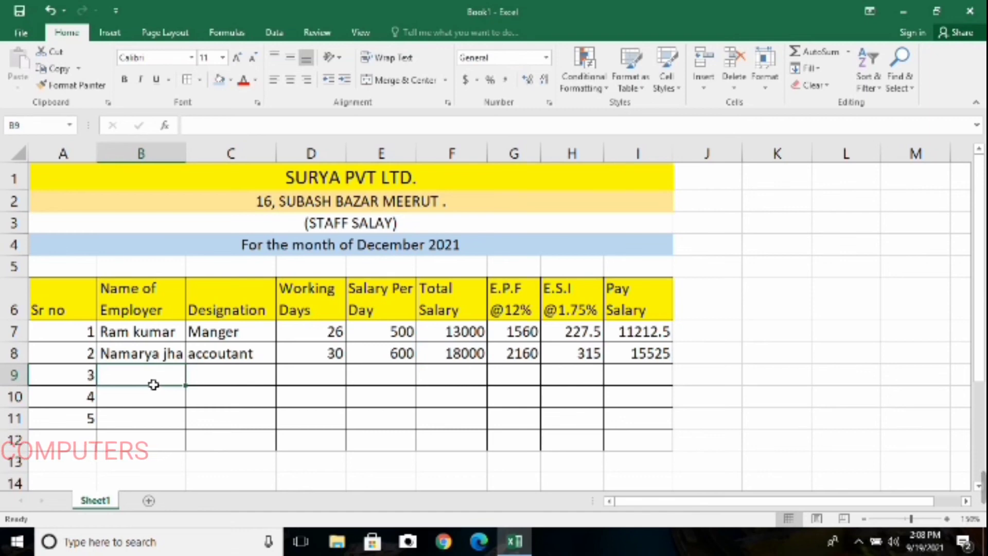
type("Roh")
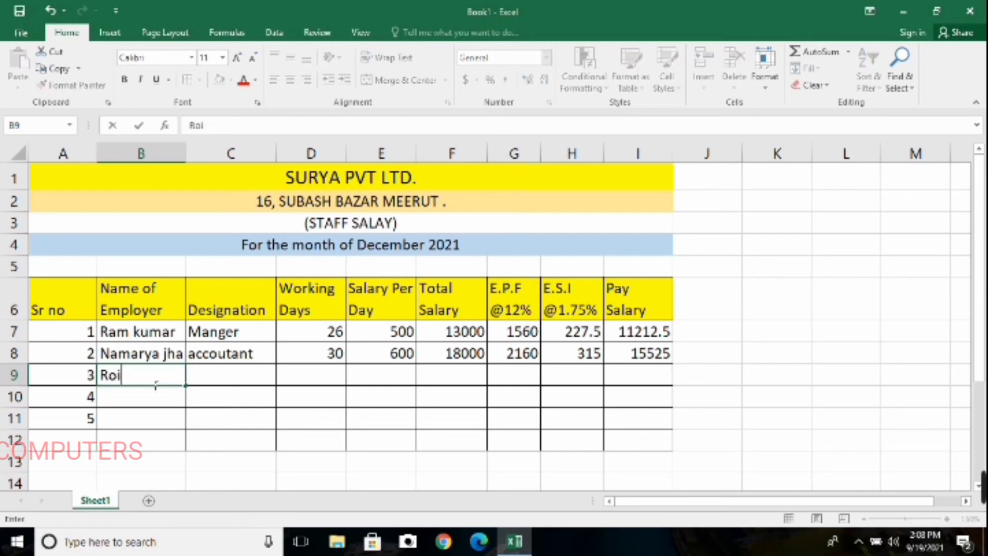
type("it")
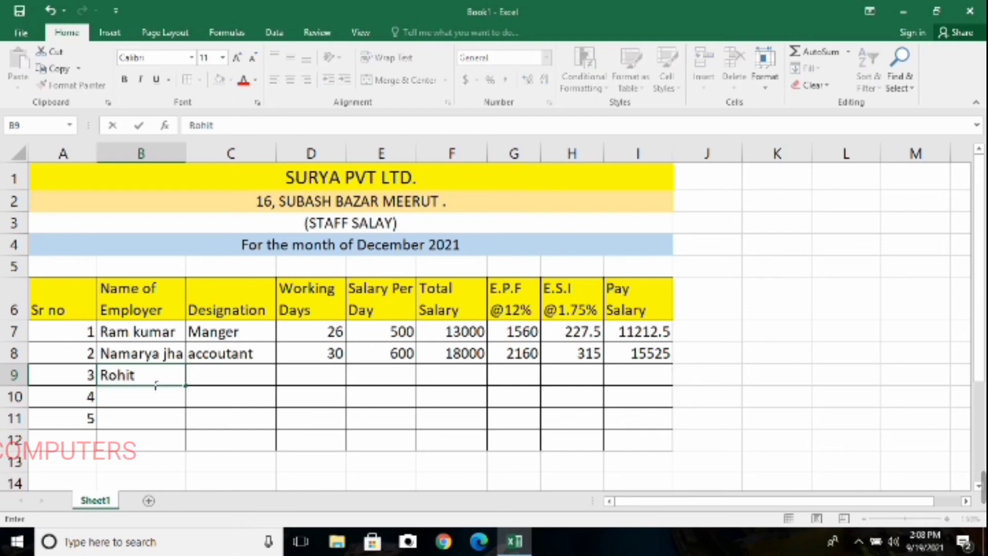
key("Tab")
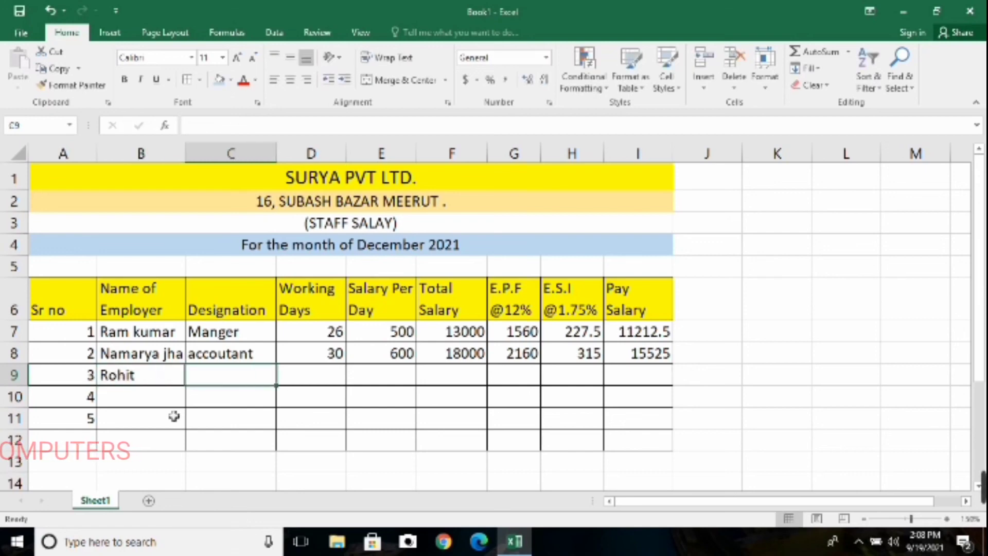
left_click(288, 383)
left_click(270, 382)
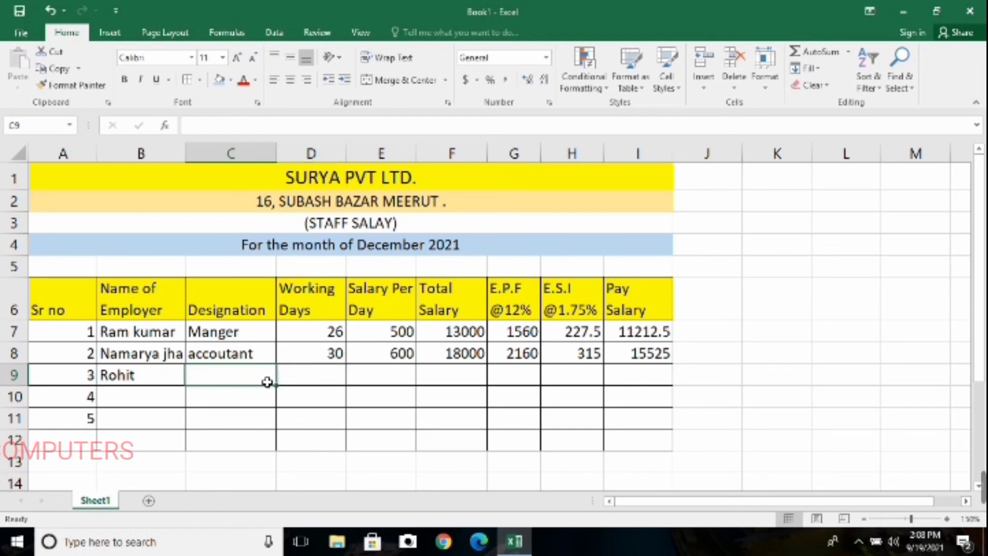
type("Field")
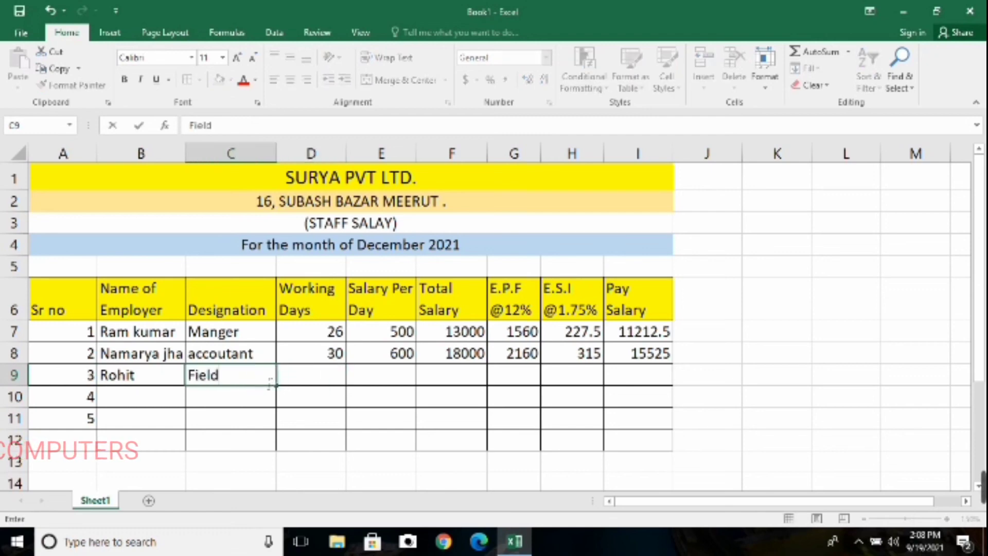
type(" officer")
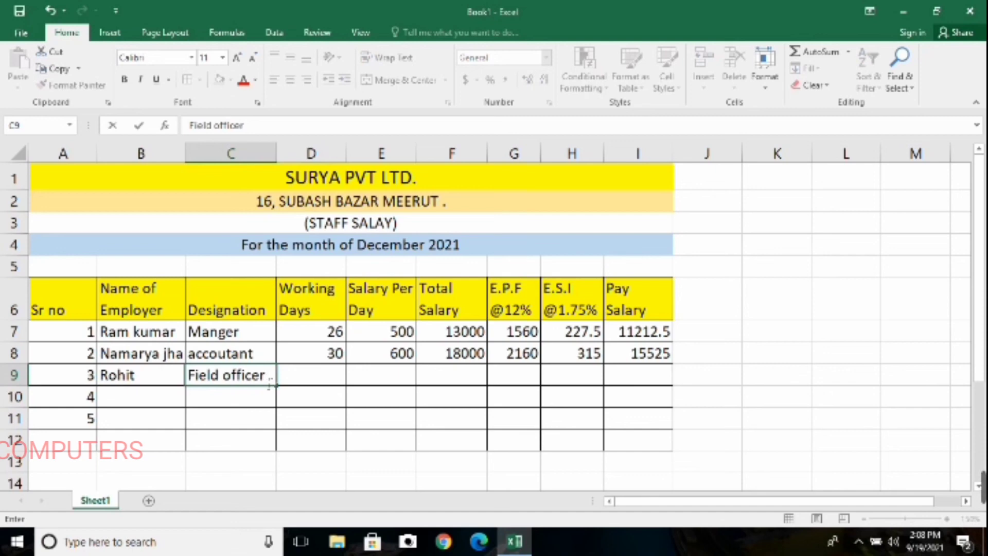
Enter 20 working days in D9 and a salary per day of 300 in E9 for the third employee
left_click(298, 375)
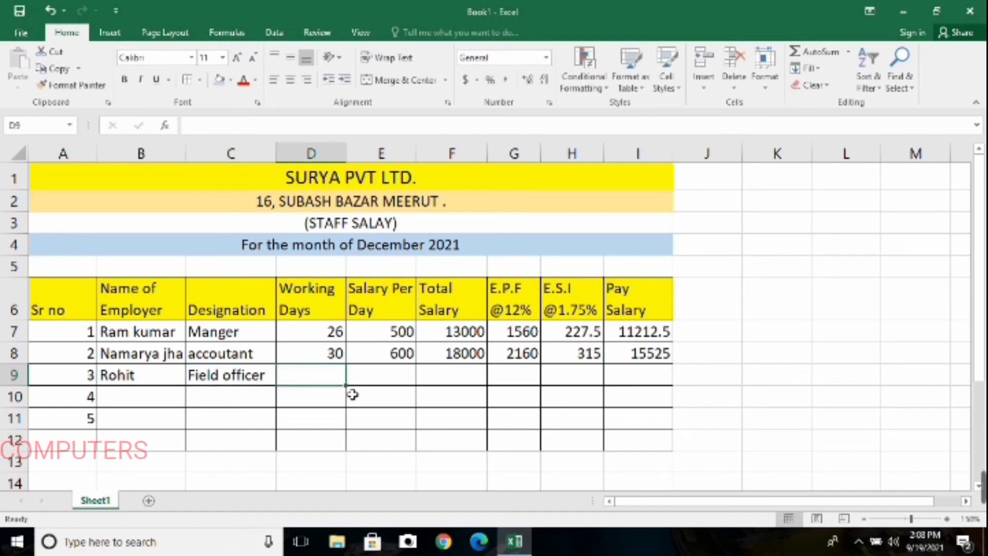
type("20")
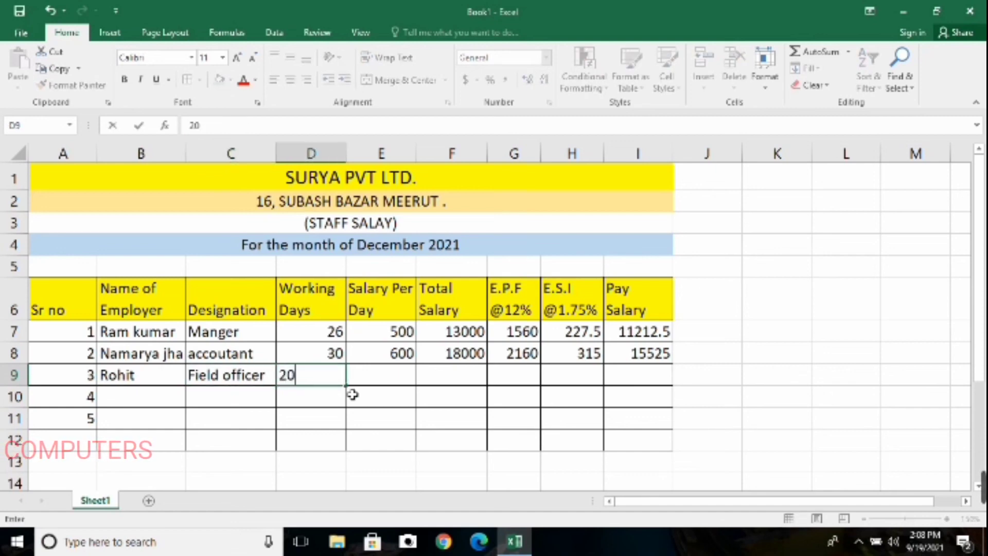
key("Tab")
type("300")
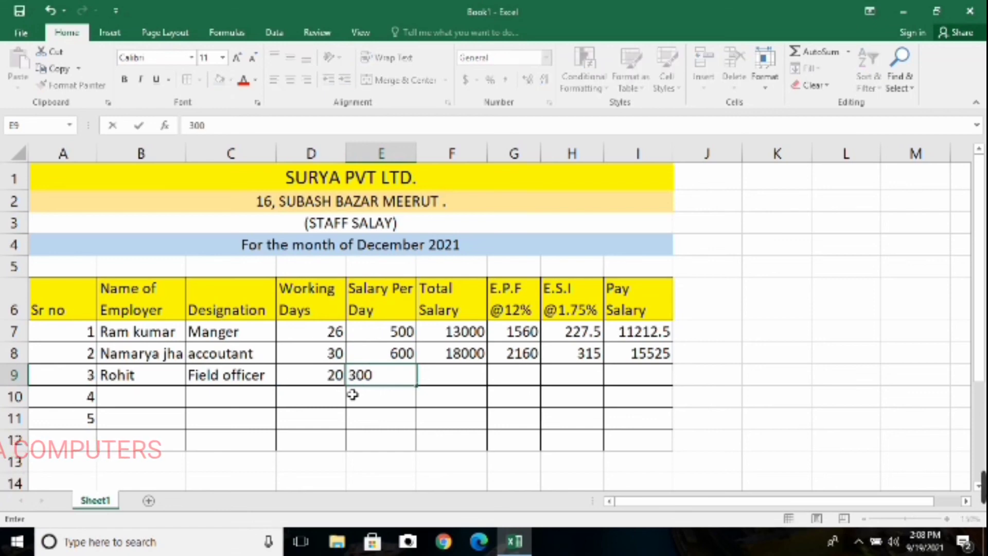
Calculate the third employee's total salary in F9 by multiplying working days by salary per day with =D9*E9
key("Tab")
type("=")
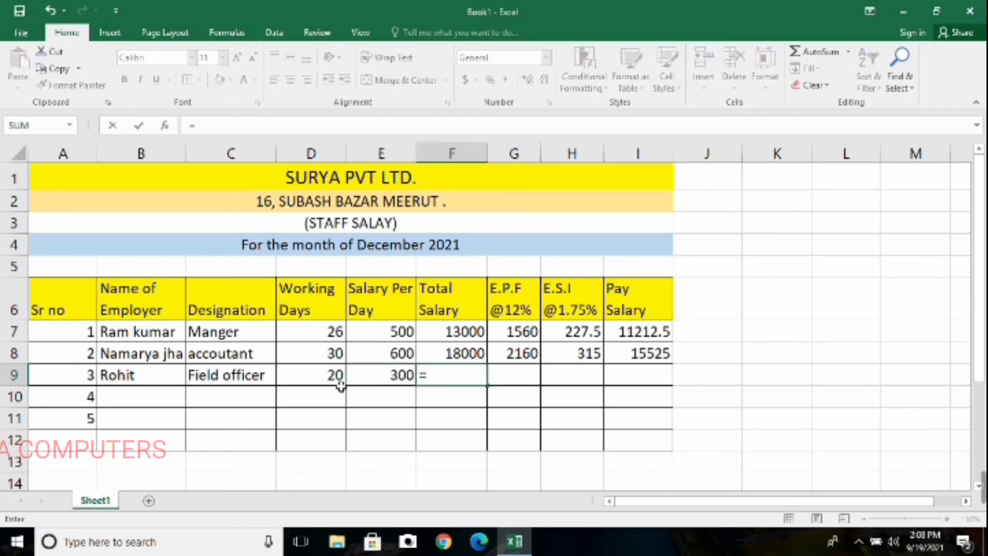
left_click(336, 378)
type("*")
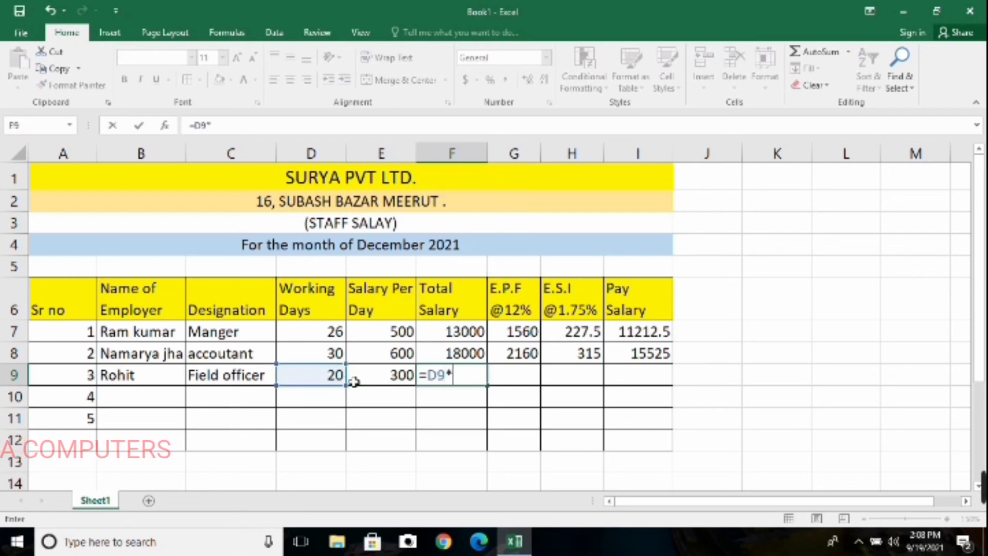
left_click(399, 376)
key("Return")
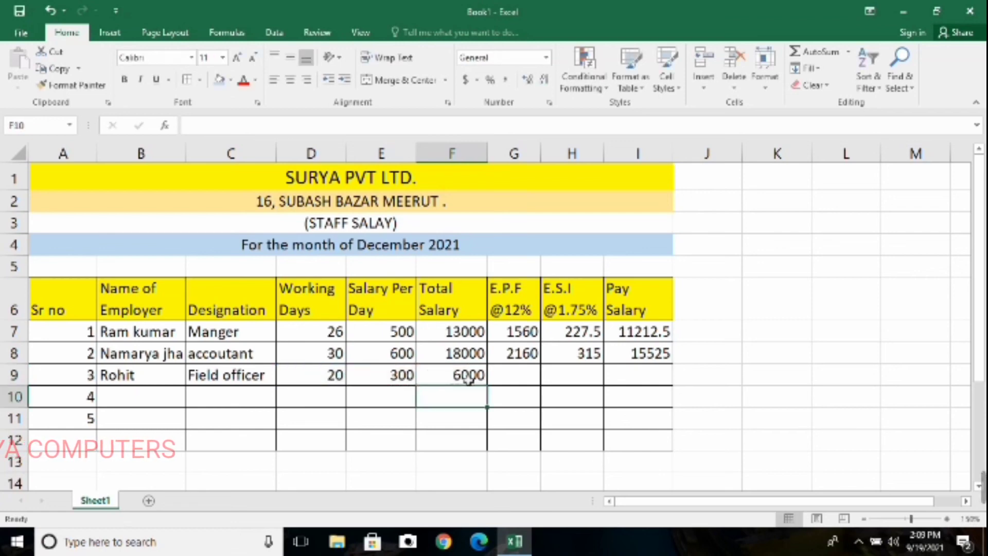
Calculate the third employee's E.P.F deduction in G9 with the formula =F9*12%
left_click(523, 377)
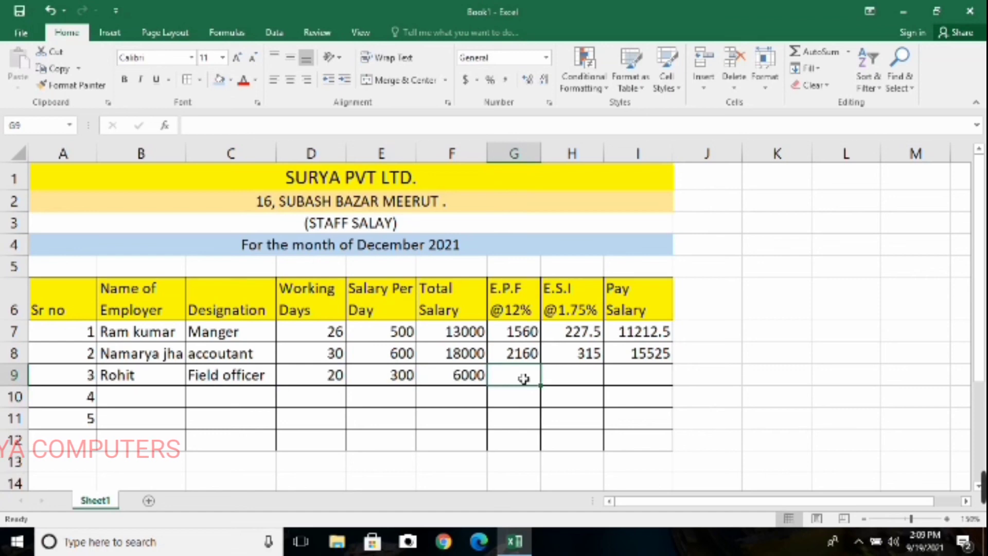
type("=")
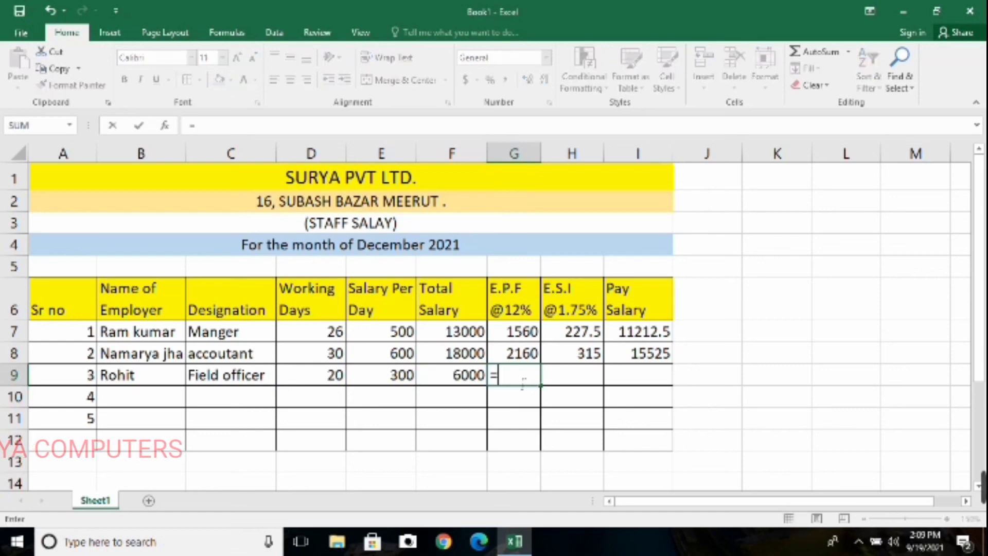
left_click(470, 378)
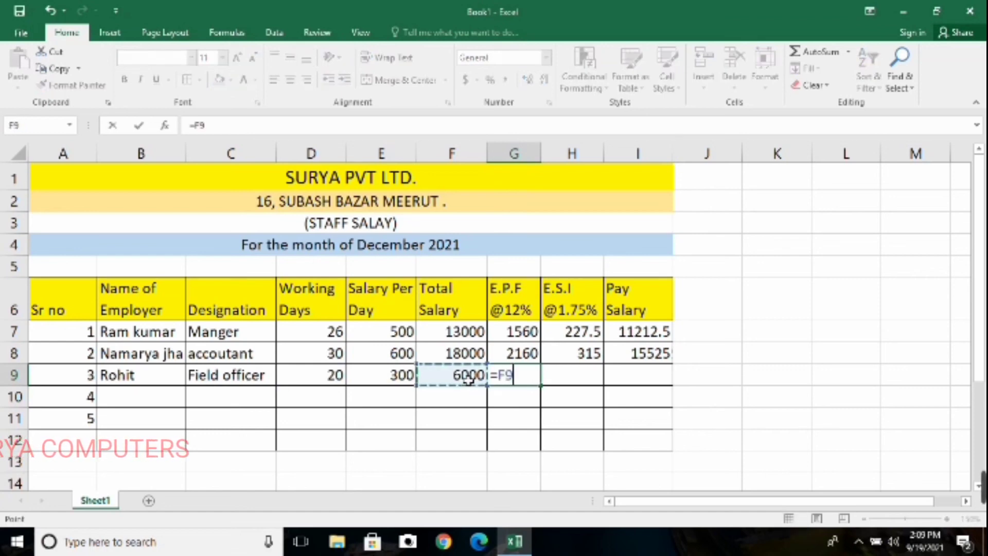
type("*")
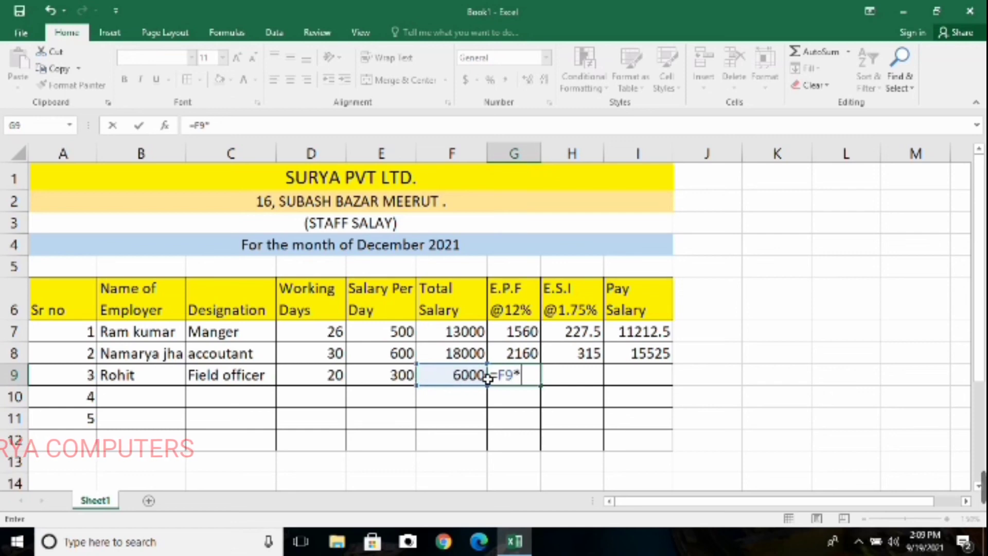
type("12%")
key("Return")
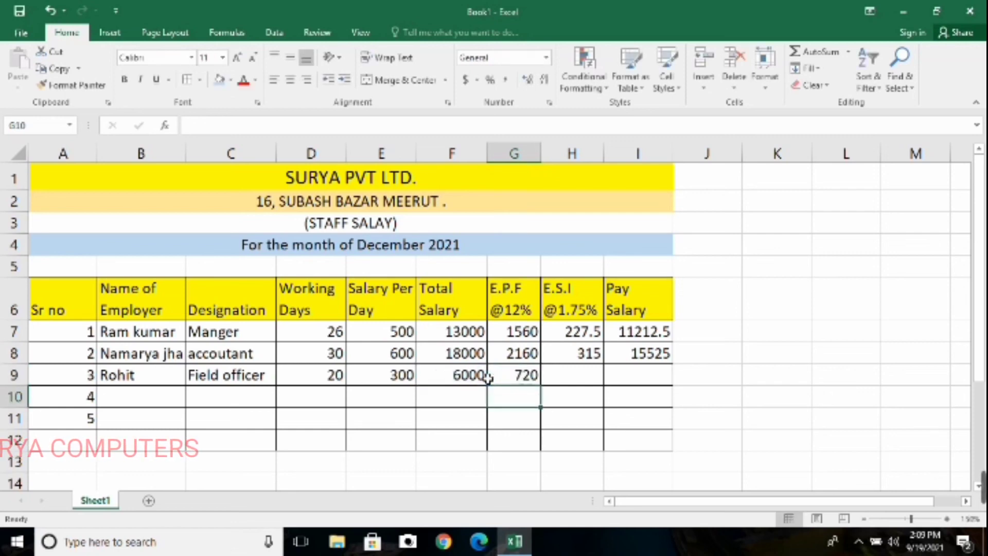
Calculate the third employee's E.S.I deduction in H9 with the formula =F9*1.75%
left_click(563, 379)
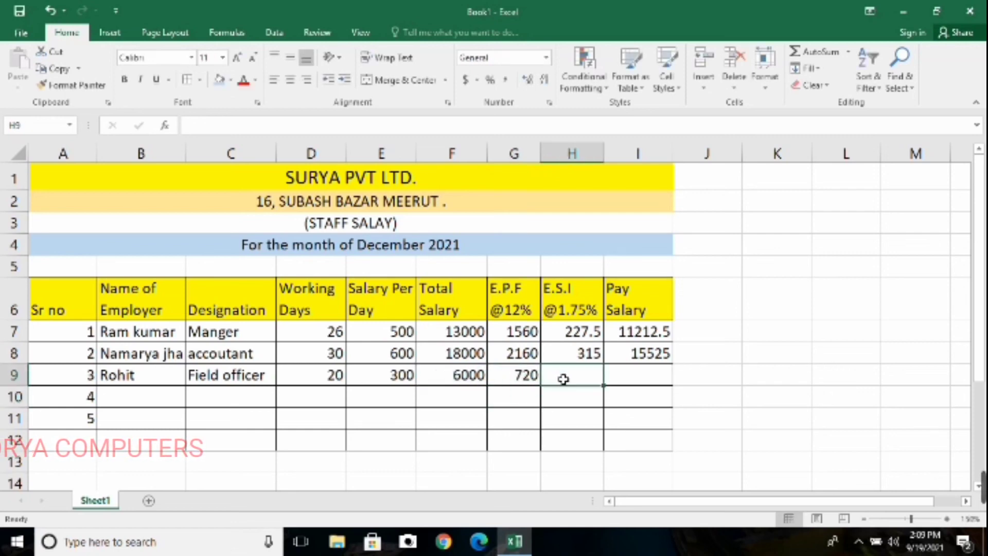
type("=")
left_click(473, 381)
type("*")
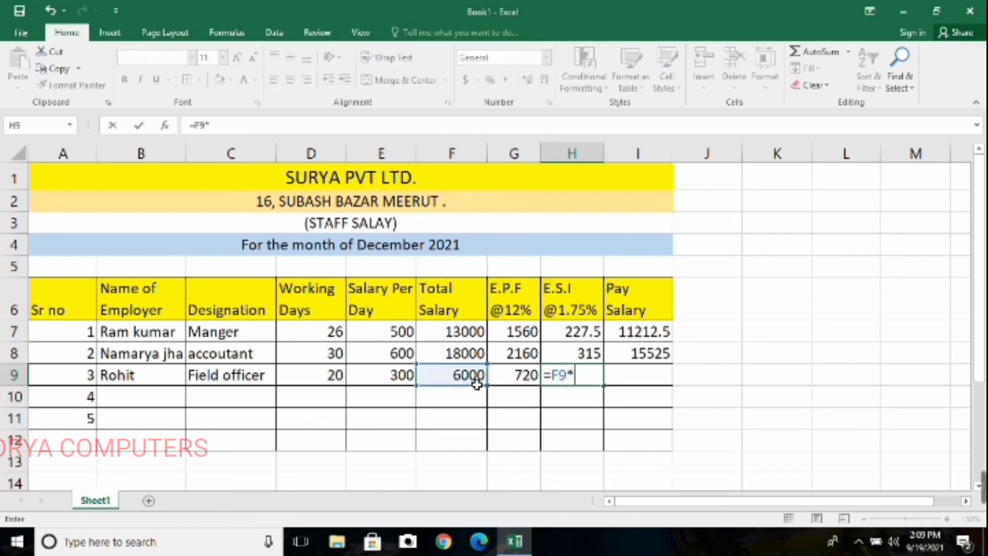
type("1.75")
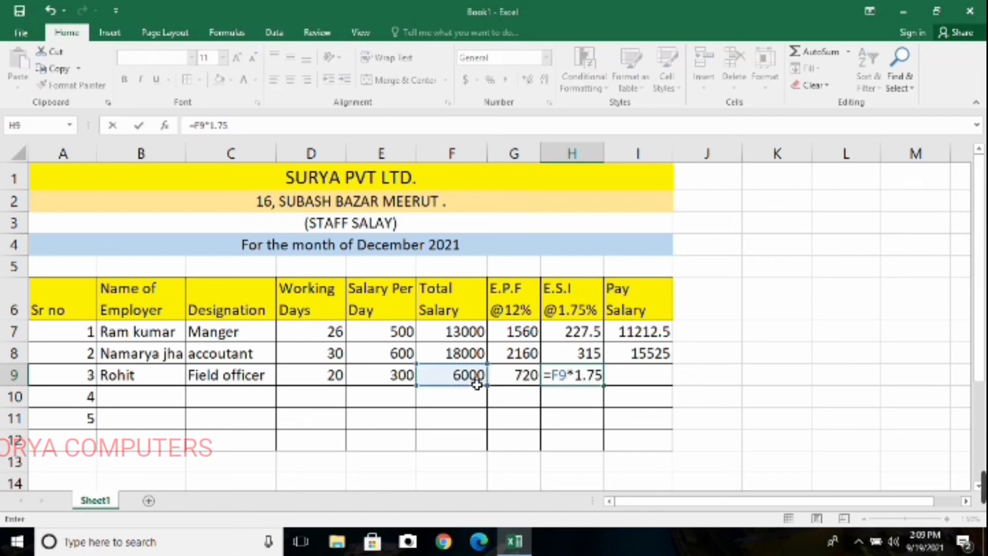
type("%")
key("Return")
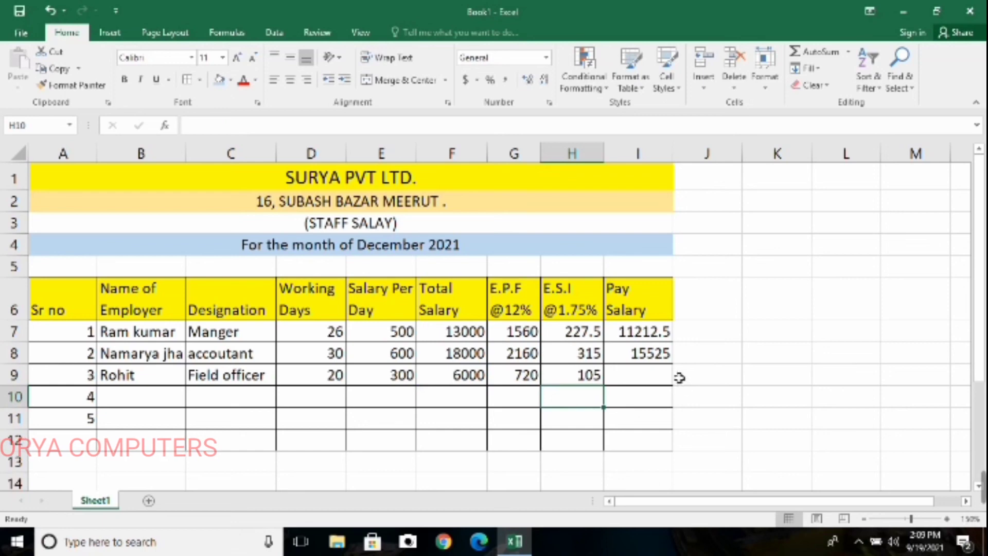
Calculate the third employee's pay salary in I9 by subtracting both deductions from the total salary with =F9-G9-H9
left_click(657, 380)
type("=")
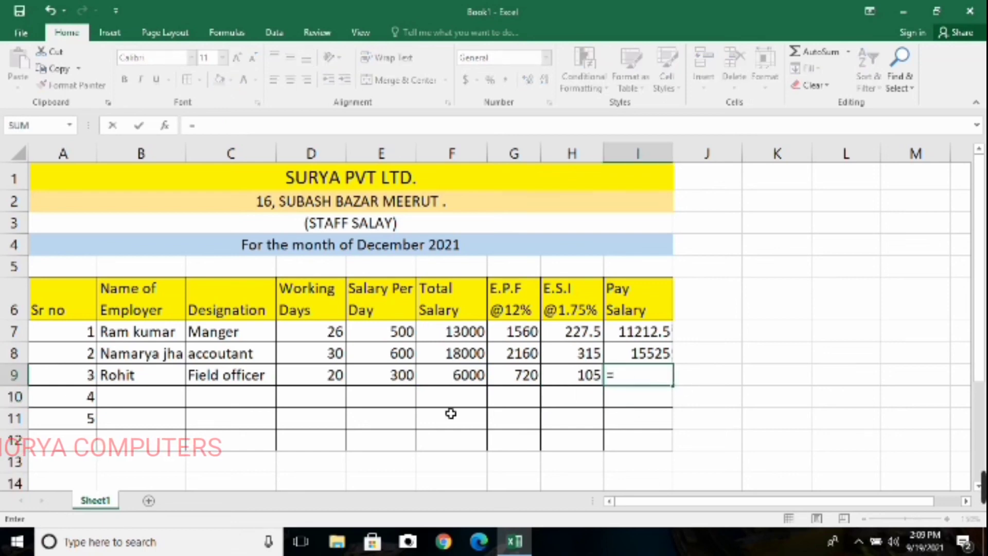
left_click(476, 378)
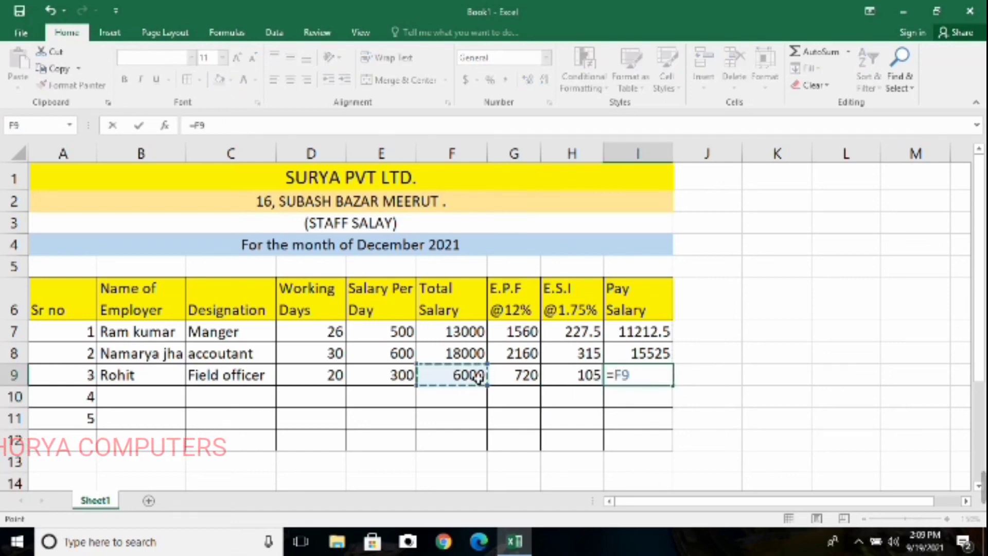
type("-")
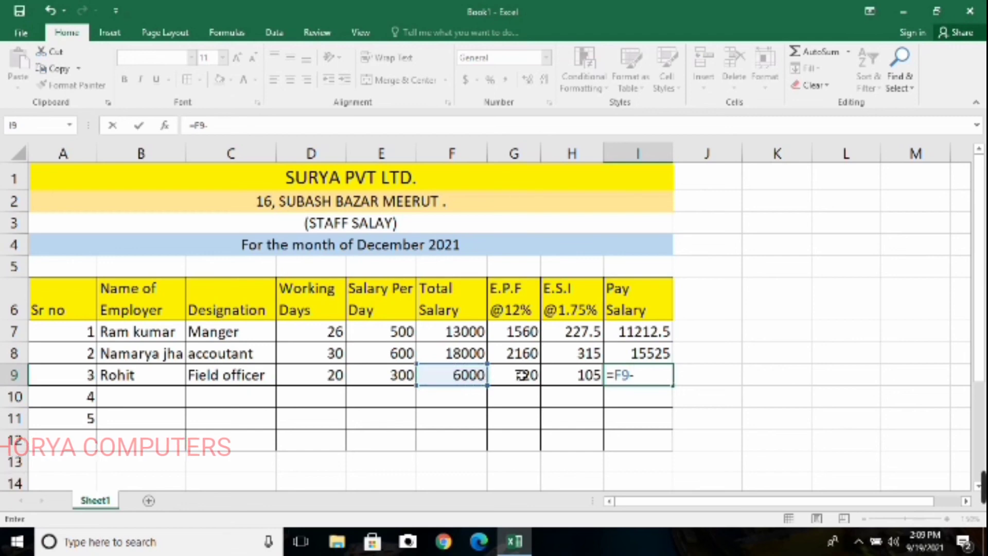
left_click(522, 375)
type("-")
left_click(559, 375)
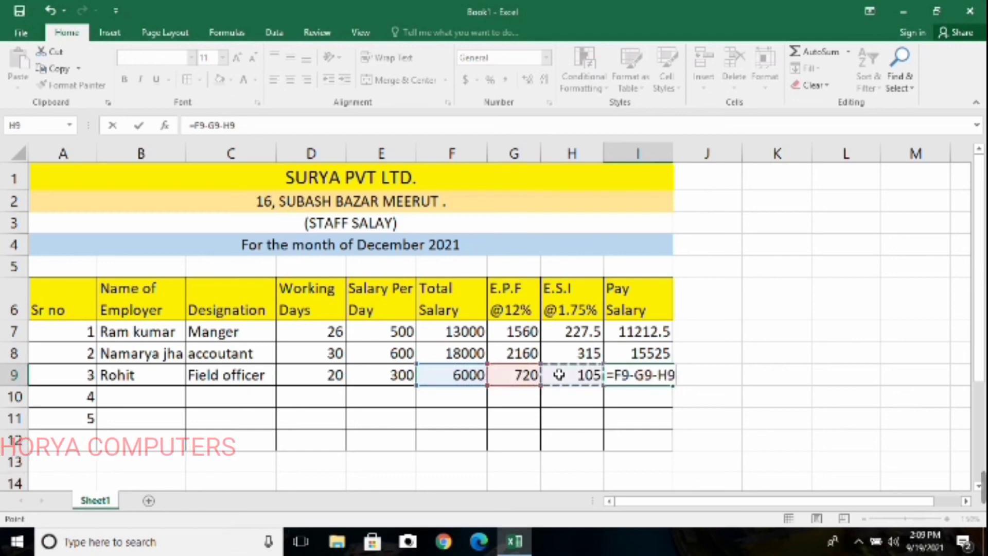
key("Return")
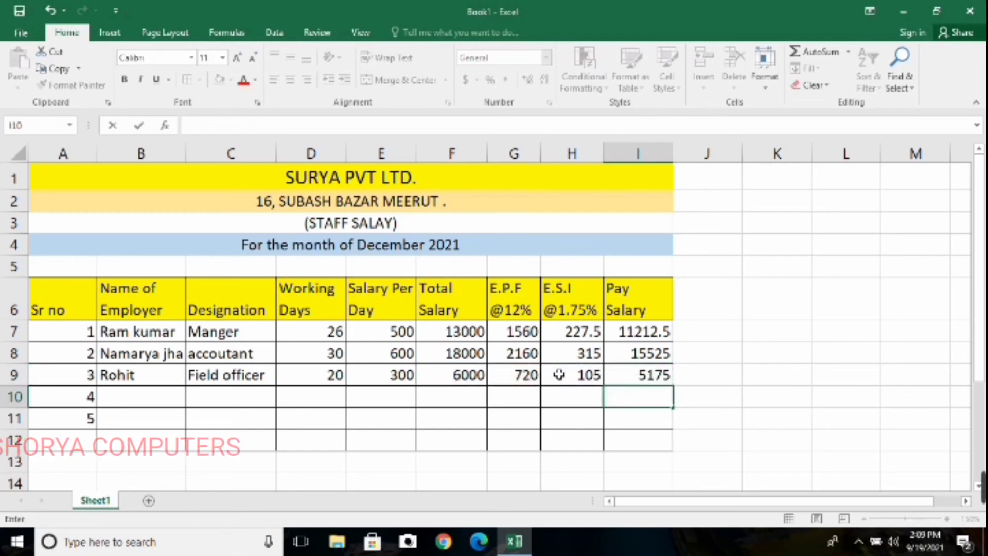